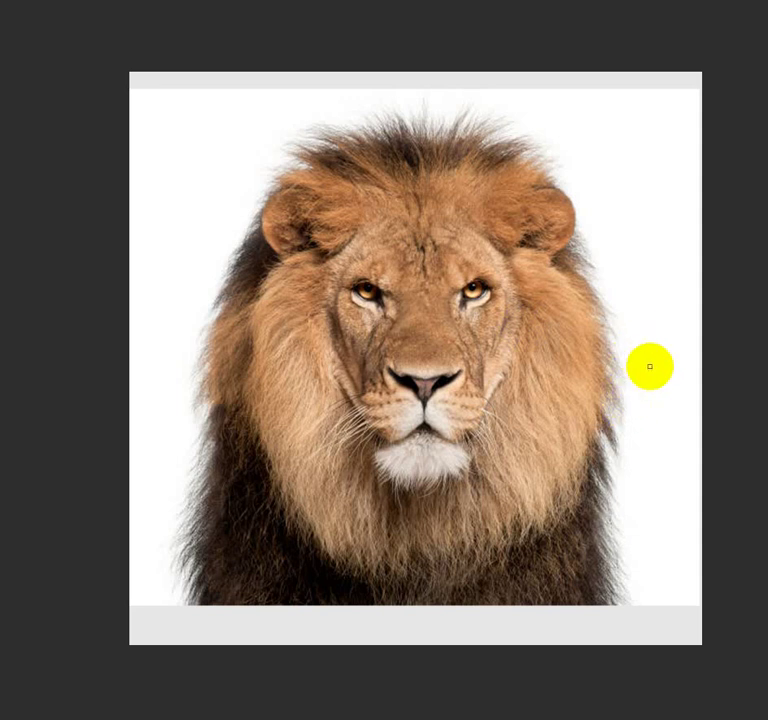
Zoom and pan across the lion photo and fade it to a faint tracing reference
scroll(664, 370, "up", 2)
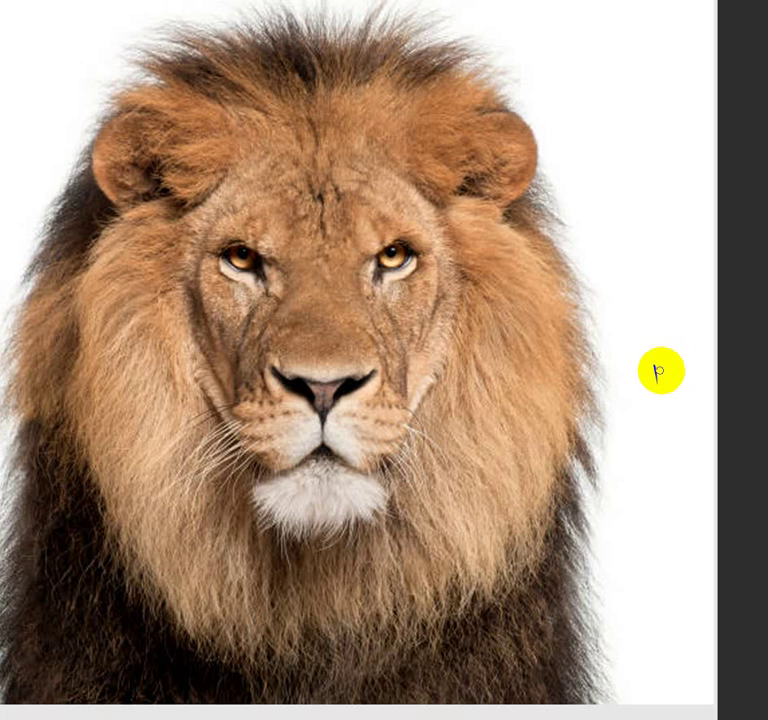
left_click_drag(627, 394, 666, 413)
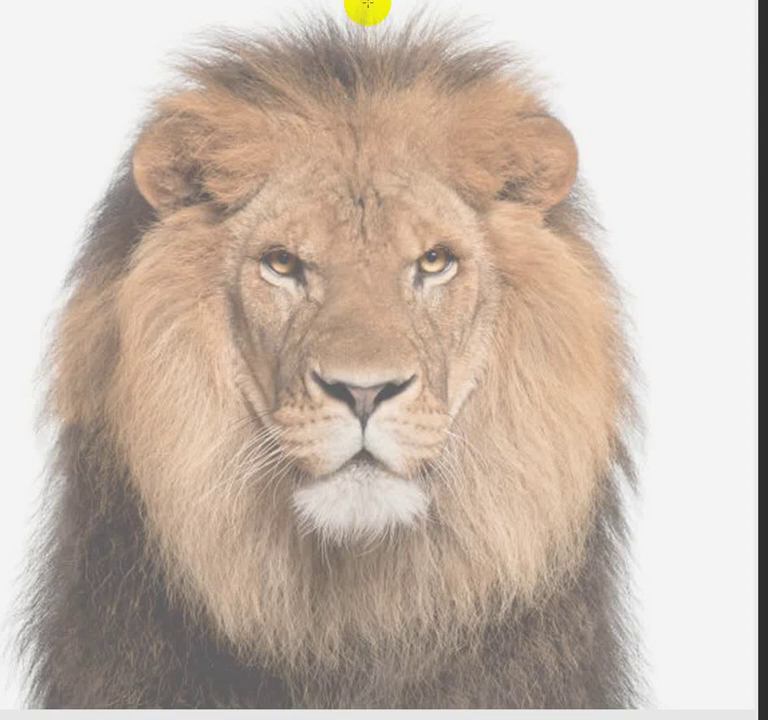
scroll(367, 7, "down", 1)
scroll(367, 18, "up", 2)
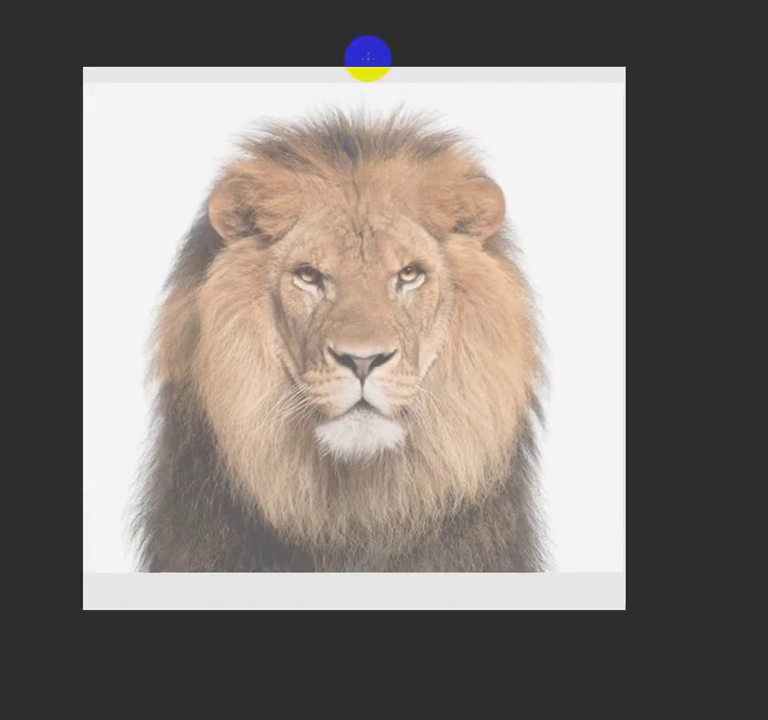
Place a vertical symmetry path down the canvas, align it on the nose, and zoom in
left_click_drag(367, 57, 348, 636)
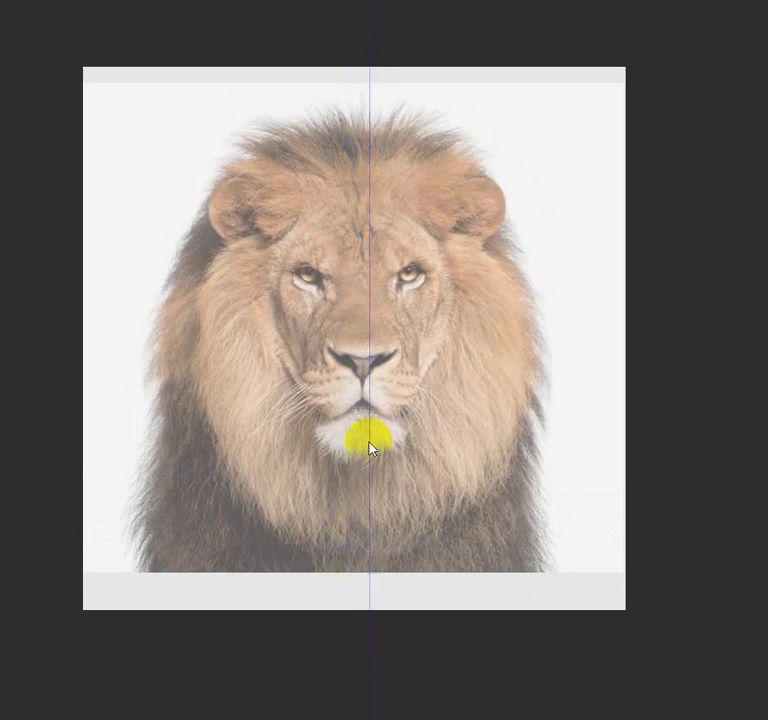
left_click_drag(370, 447, 365, 444)
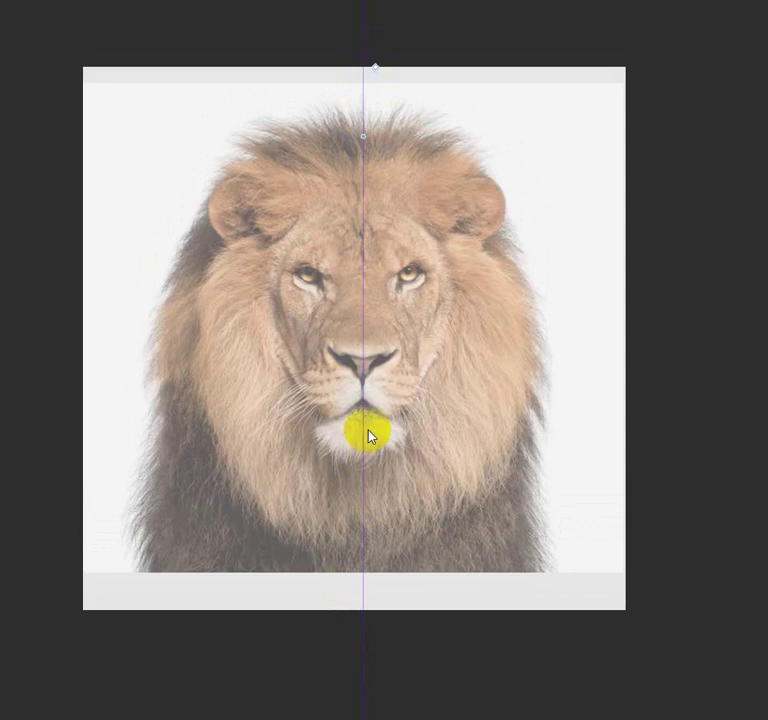
scroll(368, 435, "up", 1)
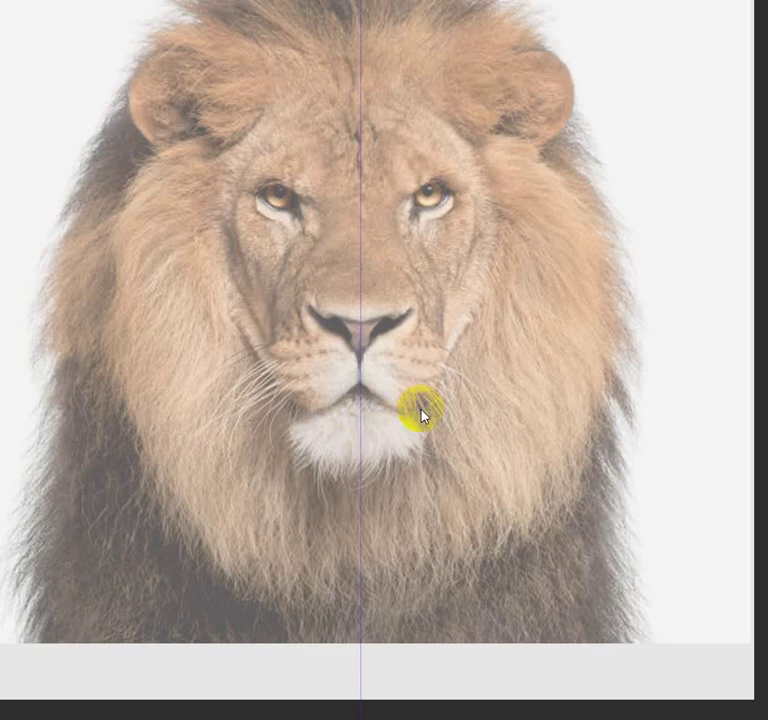
left_click_drag(421, 415, 427, 530)
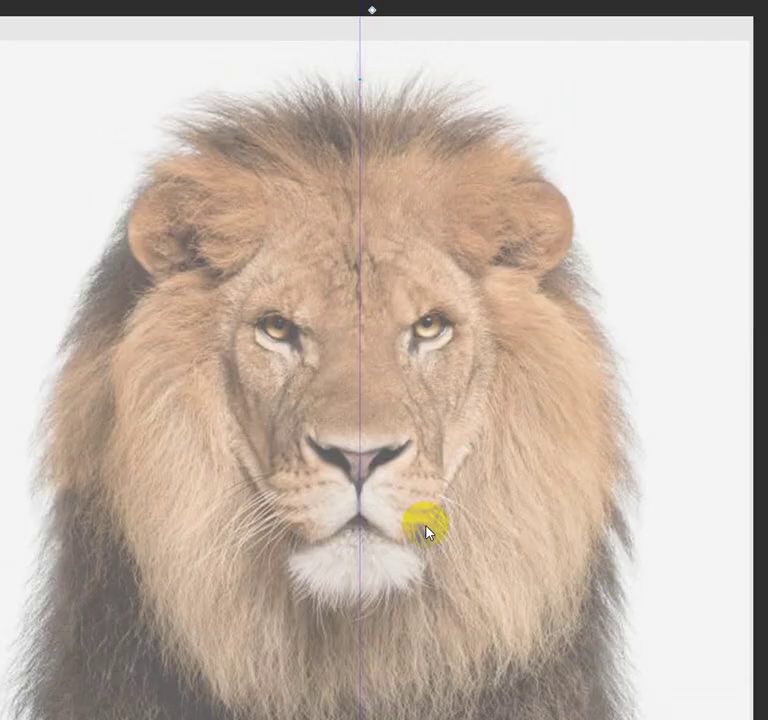
scroll(427, 530, "up", 1)
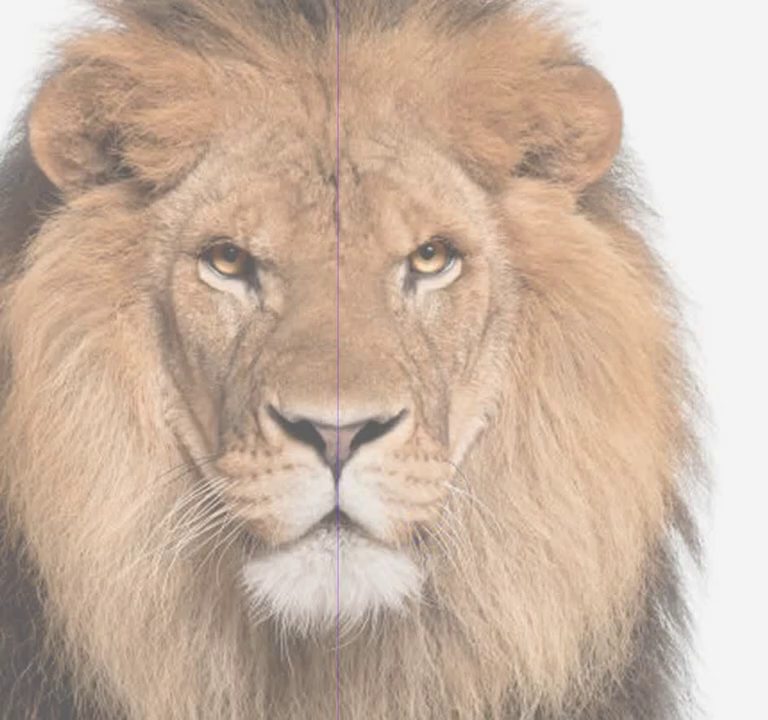
scroll(400, 368, "up", 1)
Trace the right eye's upper lid, undoing a stray dark eyelid stroke
left_click_drag(449, 411, 458, 485)
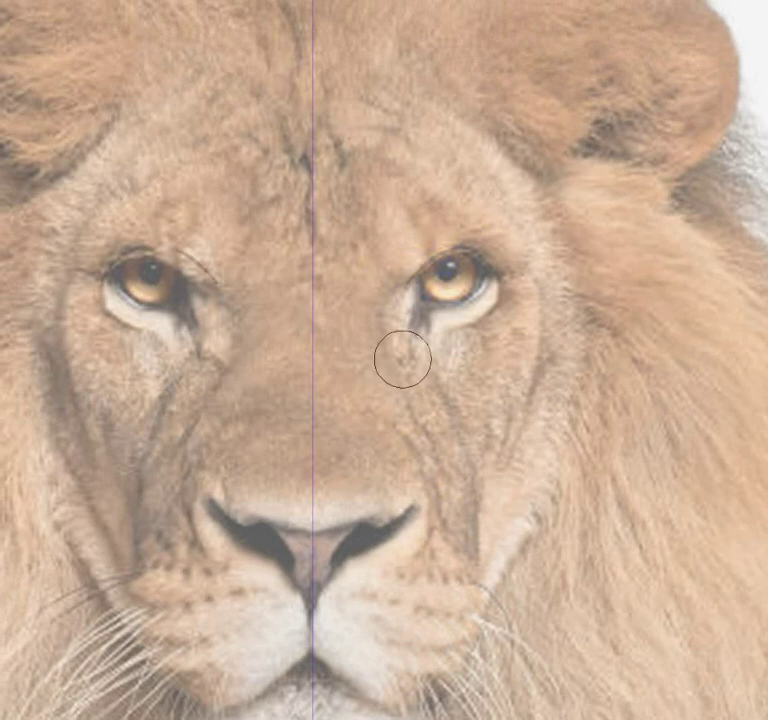
mouse_move(403, 359)
left_mouse_down()
mouse_move(417, 266)
mouse_move(454, 249)
mouse_move(425, 261)
left_mouse_up()
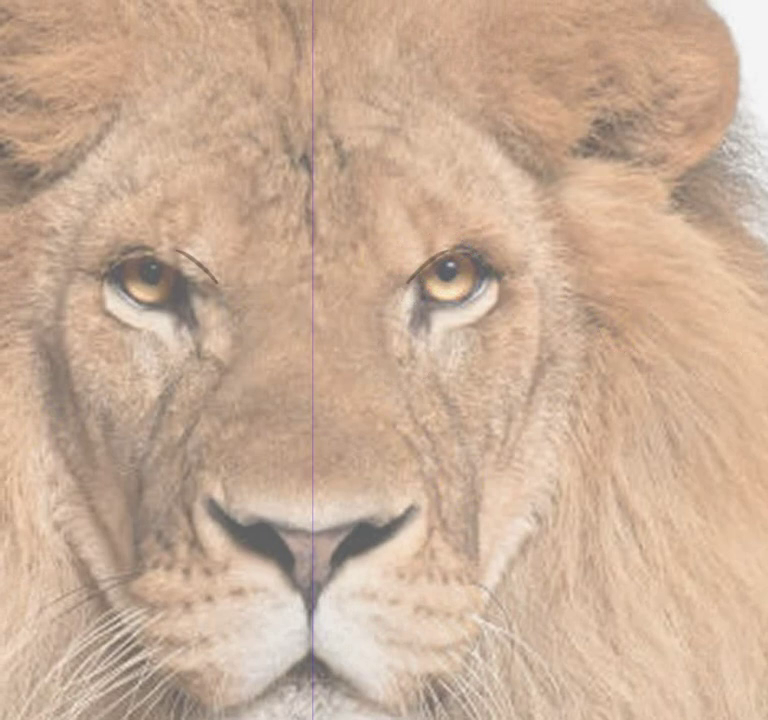
left_click_drag(417, 274, 482, 245)
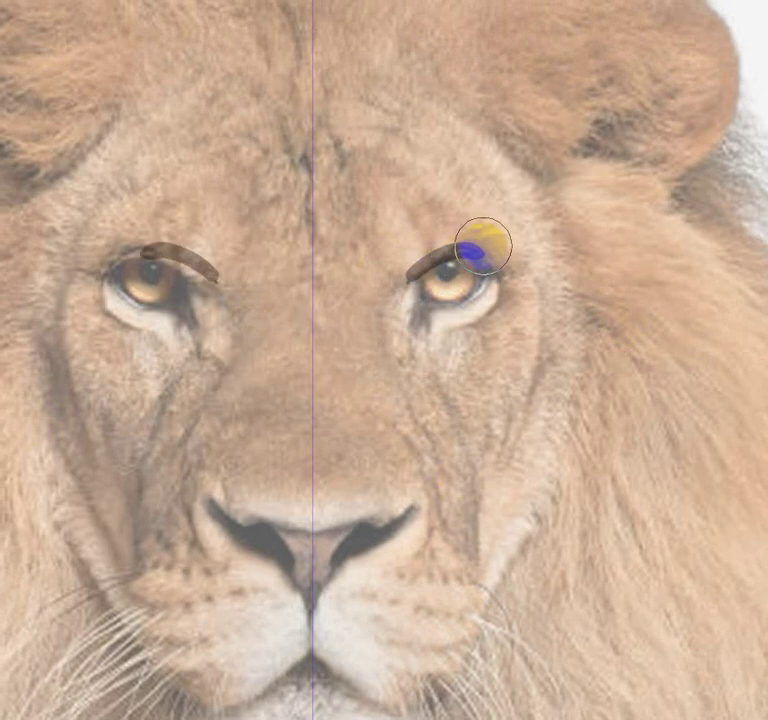
key("ctrl+z")
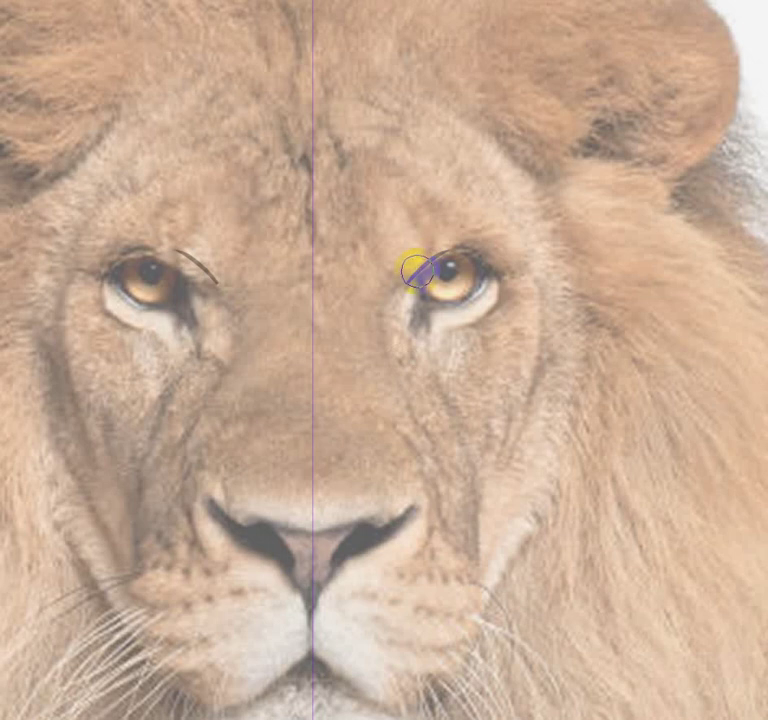
Paint mirrored thick upper lids, lower lids, tear lines and lash strokes on both eyes
mouse_move(411, 266)
left_mouse_down()
mouse_move(459, 249)
mouse_move(510, 272)
left_mouse_up()
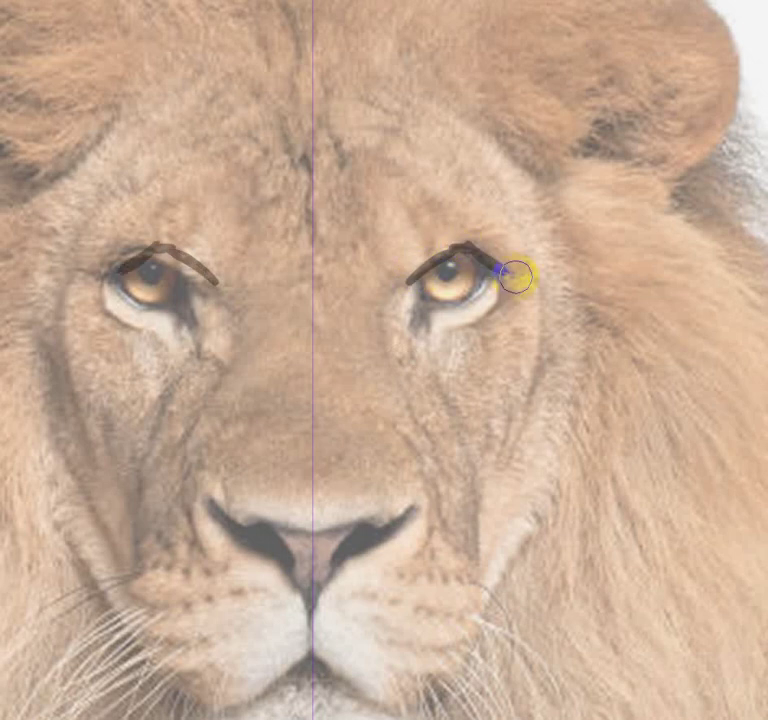
mouse_move(412, 283)
left_mouse_down()
mouse_move(466, 303)
mouse_move(480, 295)
mouse_move(412, 282)
mouse_move(411, 334)
left_mouse_up()
left_click_drag(411, 283, 416, 252)
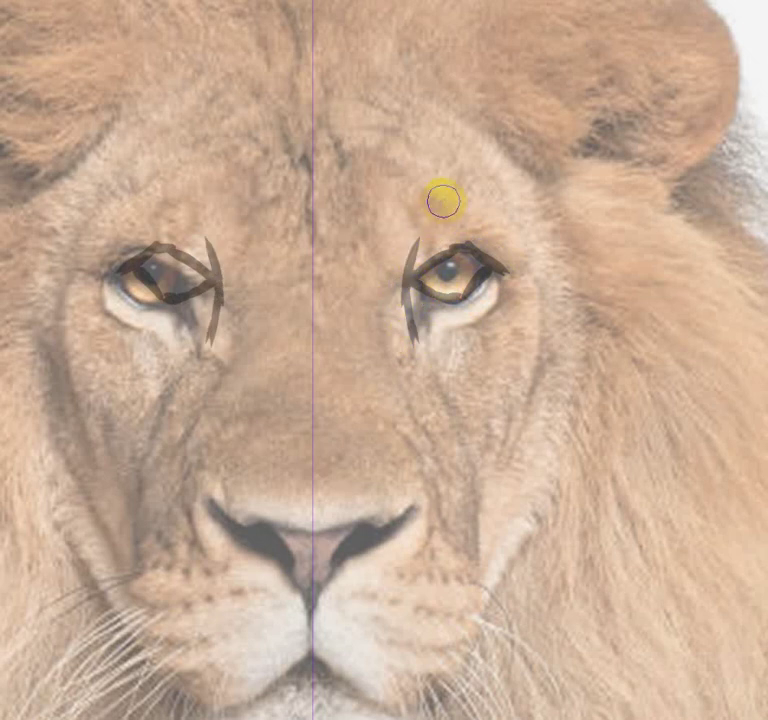
mouse_move(452, 258)
left_mouse_down()
mouse_move(434, 266)
mouse_move(449, 276)
mouse_move(470, 263)
mouse_move(468, 288)
mouse_move(435, 264)
mouse_move(439, 271)
mouse_move(449, 261)
mouse_move(454, 266)
mouse_move(415, 291)
mouse_move(408, 286)
mouse_move(441, 334)
mouse_move(411, 261)
mouse_move(453, 217)
left_mouse_up()
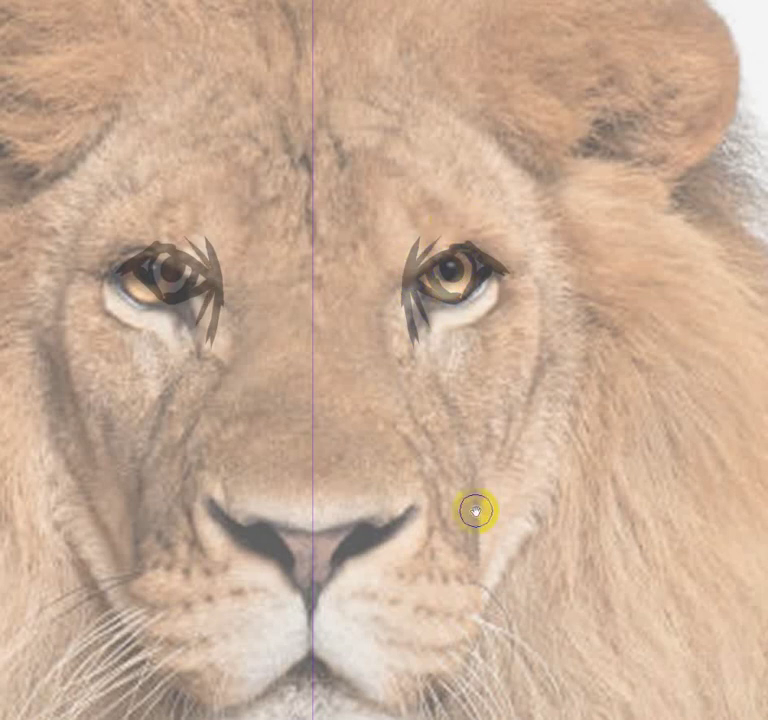
Outline the nose, mouth line and muzzle curves in mirrored strokes
left_click_drag(475, 511, 497, 477)
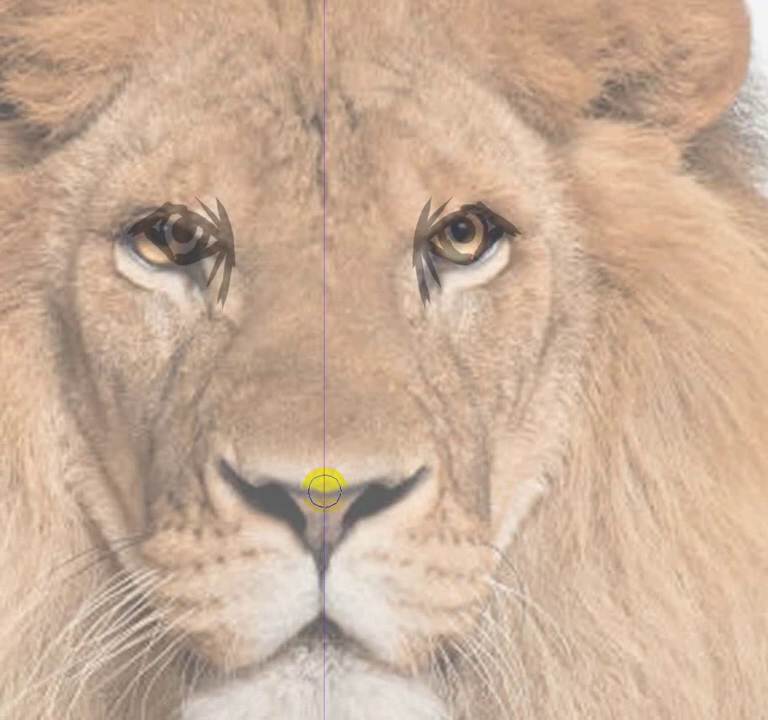
mouse_move(324, 489)
left_mouse_down()
mouse_move(380, 468)
mouse_move(396, 484)
mouse_move(427, 456)
mouse_move(417, 485)
mouse_move(375, 511)
mouse_move(321, 574)
mouse_move(358, 507)
mouse_move(319, 571)
mouse_move(353, 527)
mouse_move(387, 506)
mouse_move(423, 454)
mouse_move(385, 478)
mouse_move(374, 468)
left_mouse_up()
mouse_move(326, 477)
left_mouse_down()
mouse_move(366, 487)
mouse_move(343, 511)
mouse_move(348, 535)
mouse_move(353, 504)
left_mouse_up()
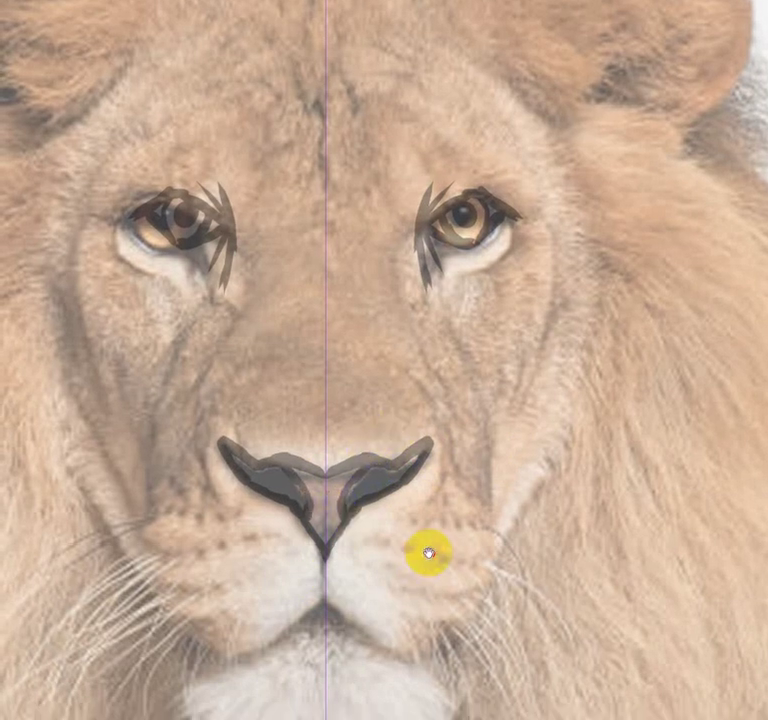
left_click_drag(428, 552, 427, 430)
mouse_move(330, 474)
left_mouse_down()
mouse_move(360, 508)
mouse_move(398, 530)
mouse_move(434, 537)
mouse_move(477, 500)
mouse_move(503, 437)
left_mouse_up()
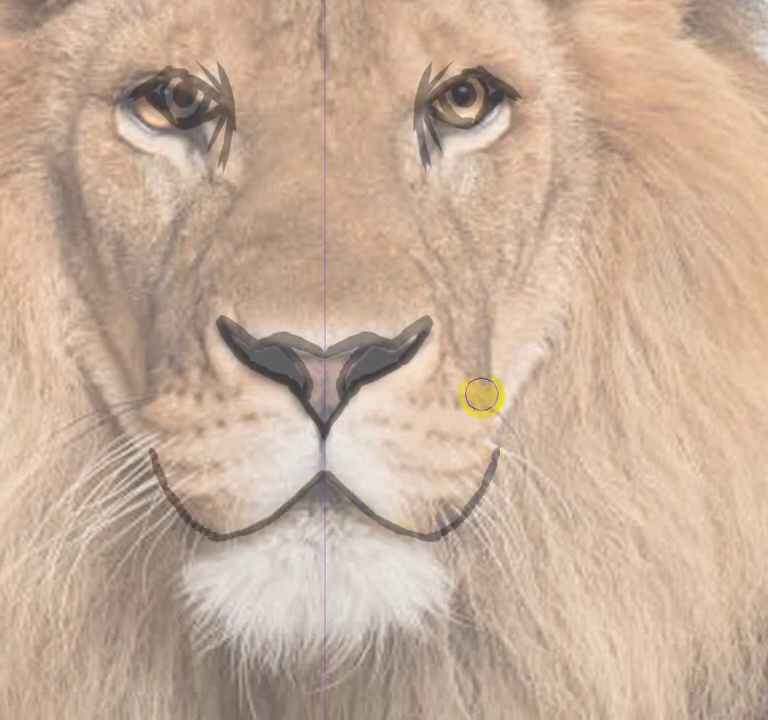
mouse_move(463, 377)
left_mouse_down()
mouse_move(499, 408)
mouse_move(500, 437)
left_mouse_up()
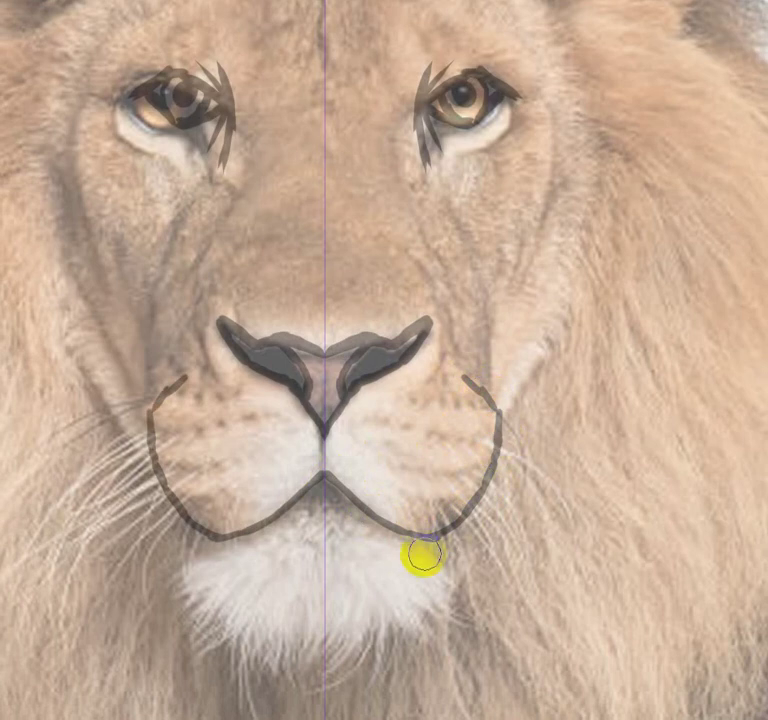
Redraw the chin curve after undoing a bad stroke, and add cheek fur strokes
mouse_move(428, 540)
left_mouse_down()
mouse_move(442, 566)
mouse_move(438, 595)
mouse_move(418, 617)
mouse_move(386, 639)
mouse_move(322, 648)
left_mouse_up()
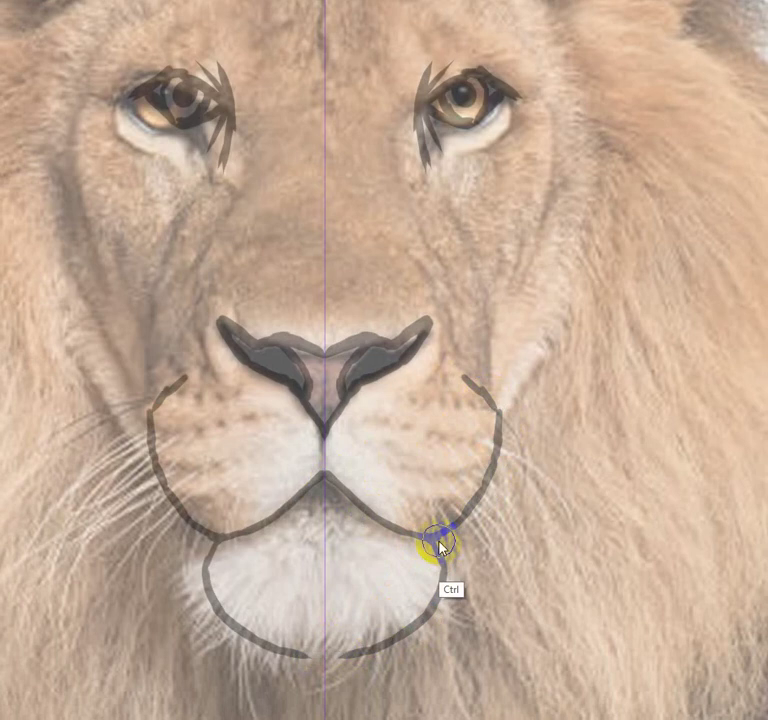
key("ctrl+z")
key("ctrl+z")
key("ctrl+z")
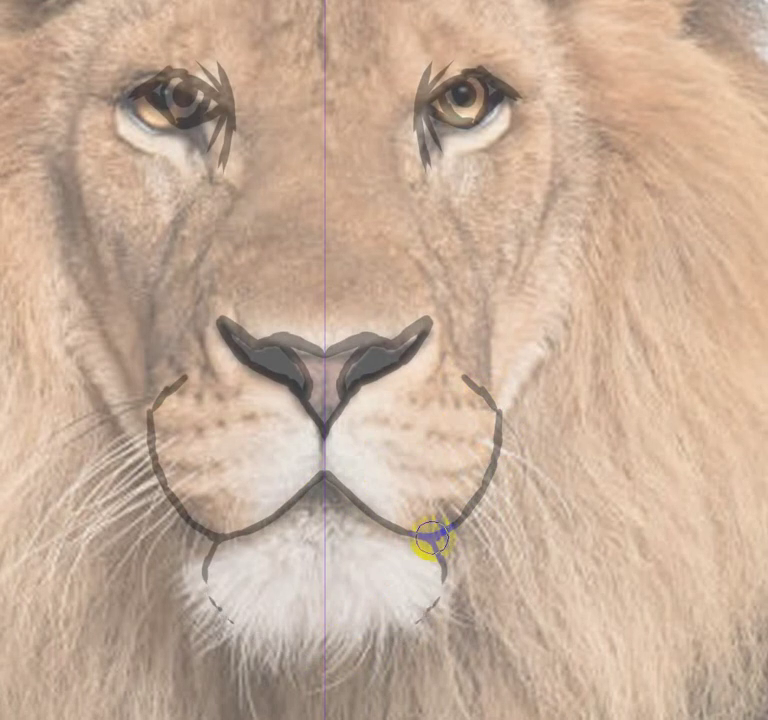
mouse_move(428, 537)
left_mouse_down()
mouse_move(444, 559)
mouse_move(399, 603)
mouse_move(351, 617)
mouse_move(372, 617)
mouse_move(406, 600)
mouse_move(440, 560)
left_mouse_up()
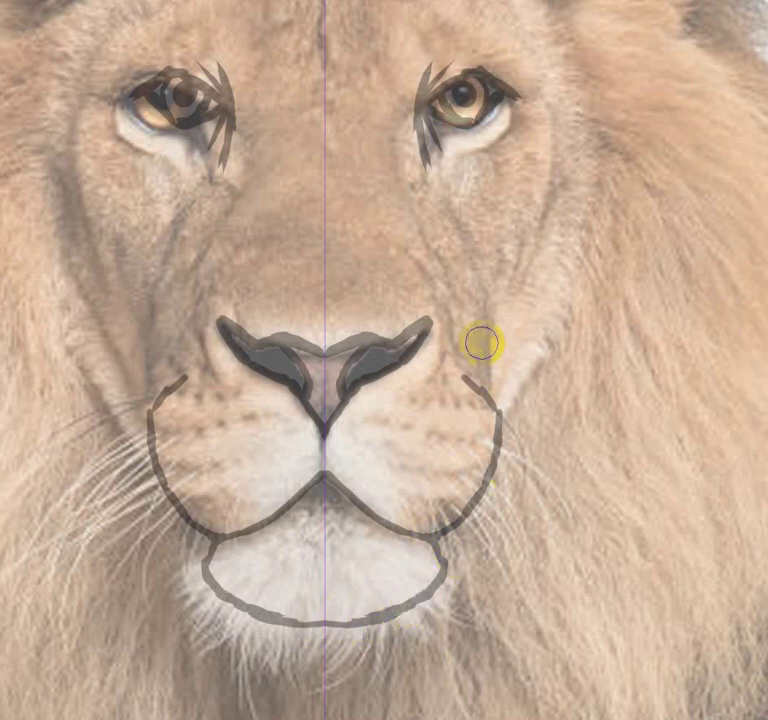
mouse_move(492, 402)
left_mouse_down()
mouse_move(461, 378)
mouse_move(459, 335)
left_mouse_up()
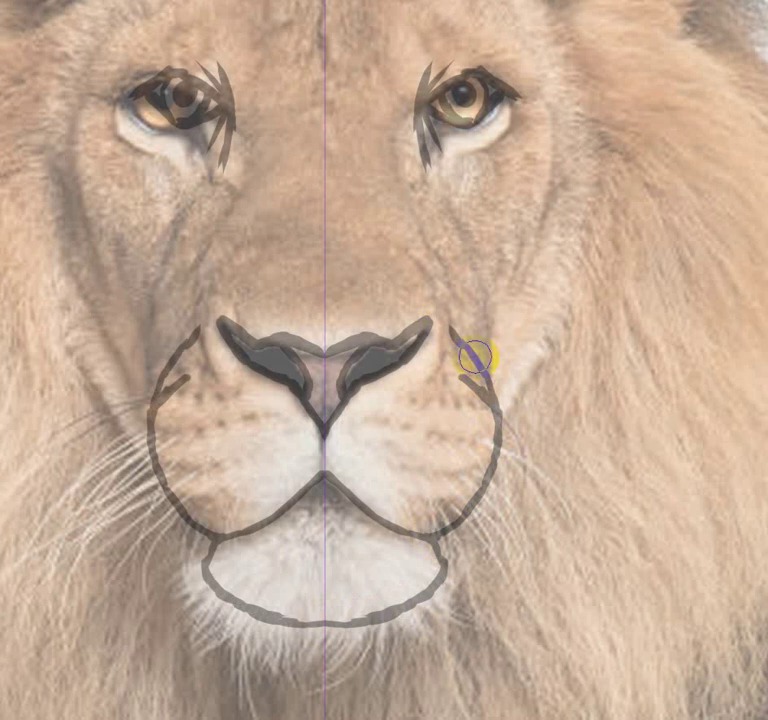
left_click_drag(494, 398, 474, 315)
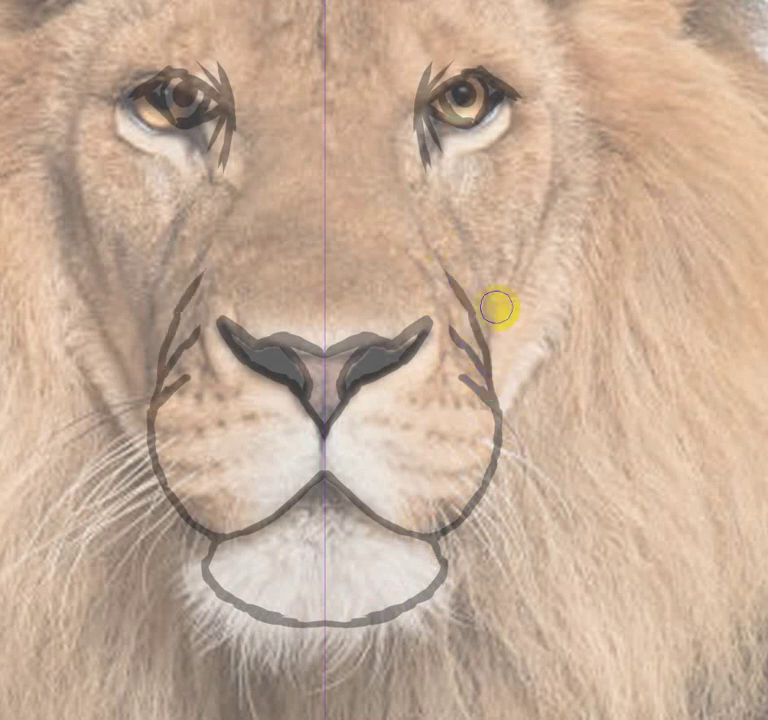
scroll(546, 441, "down", 3)
Draw the mirrored face outline up both cheeks
scroll(546, 441, "up", 2)
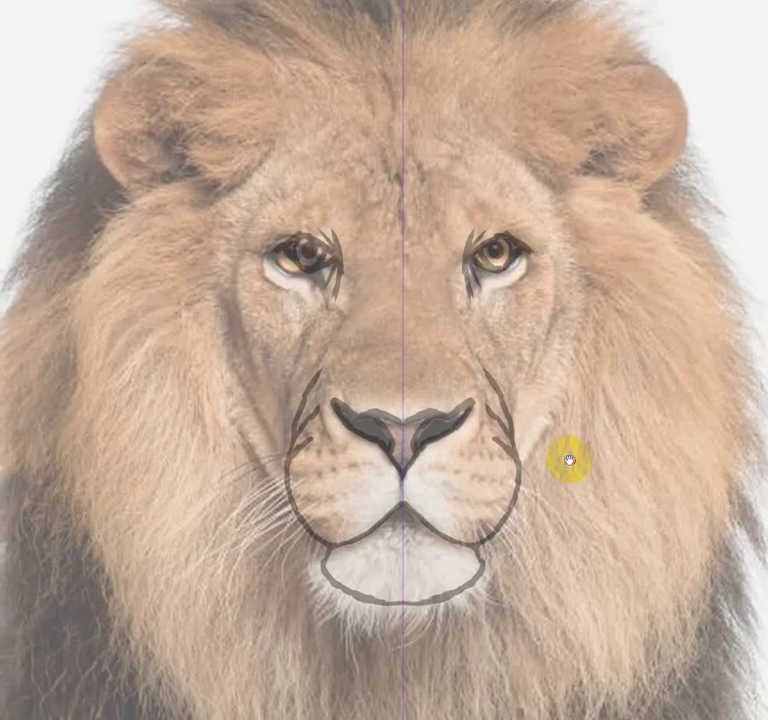
scroll(578, 416, "up", 2)
scroll(585, 454, "up", 2)
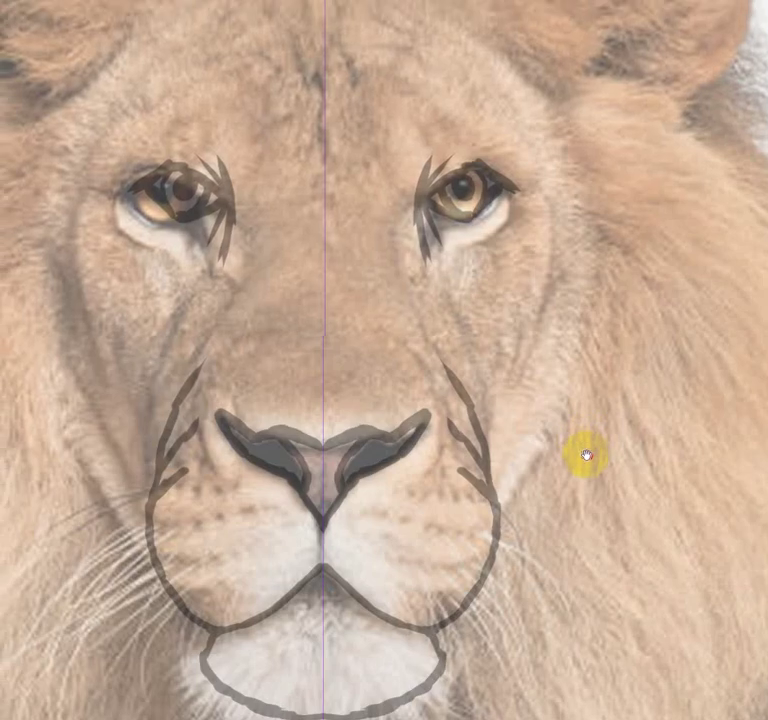
left_click_drag(513, 532, 564, 428)
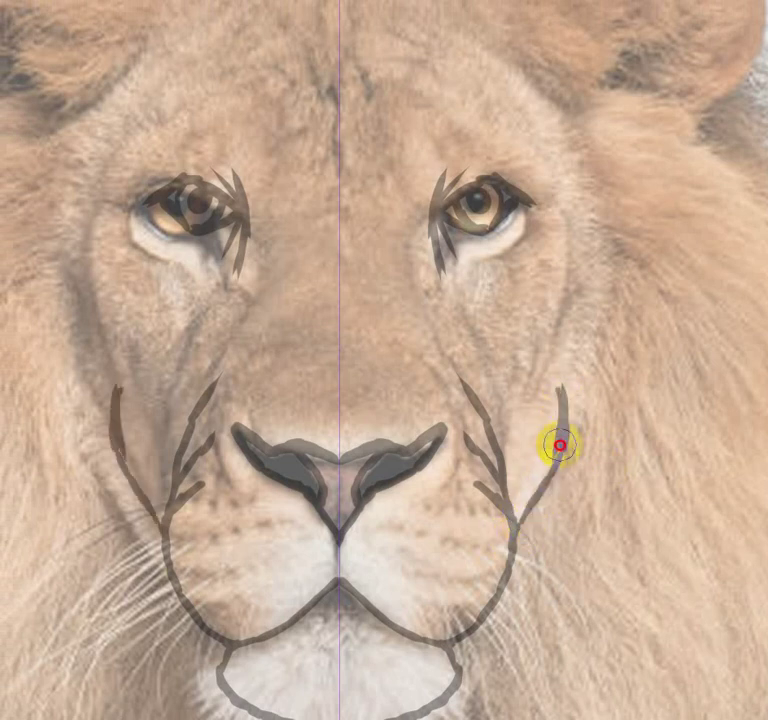
left_click_drag(557, 447, 554, 374)
left_click_drag(574, 436, 596, 308)
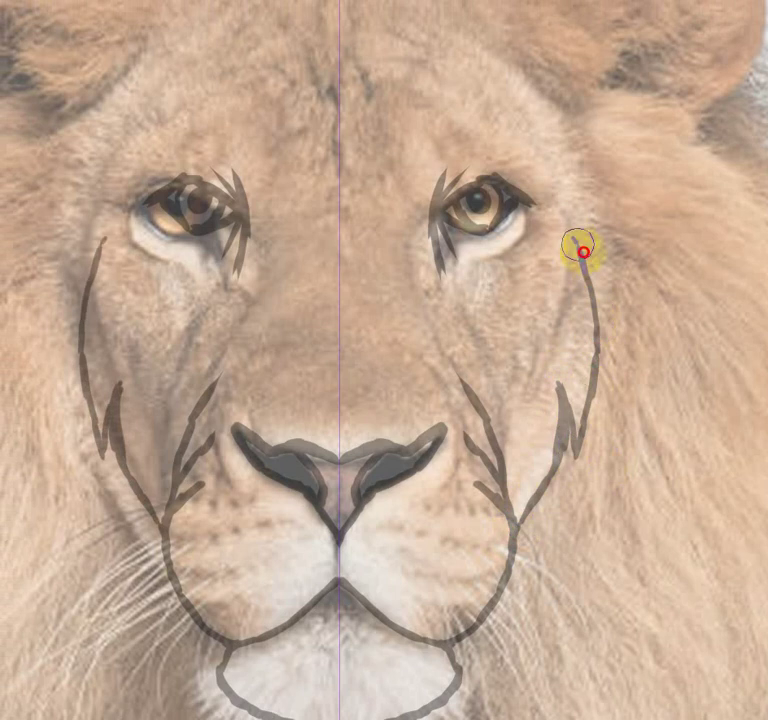
Continue the contour past the eyes to a notched forehead peak at the centre
mouse_move(582, 250)
left_mouse_down()
mouse_move(620, 326)
mouse_move(612, 262)
mouse_move(560, 115)
left_mouse_up()
left_click_drag(600, 165, 597, 351)
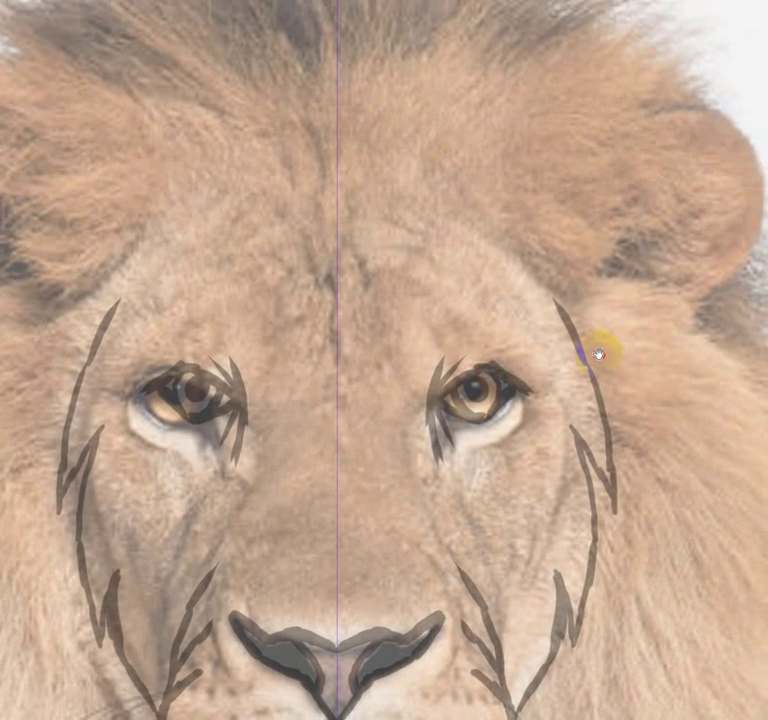
mouse_move(377, 167)
left_mouse_down()
mouse_move(497, 249)
mouse_move(568, 313)
left_mouse_up()
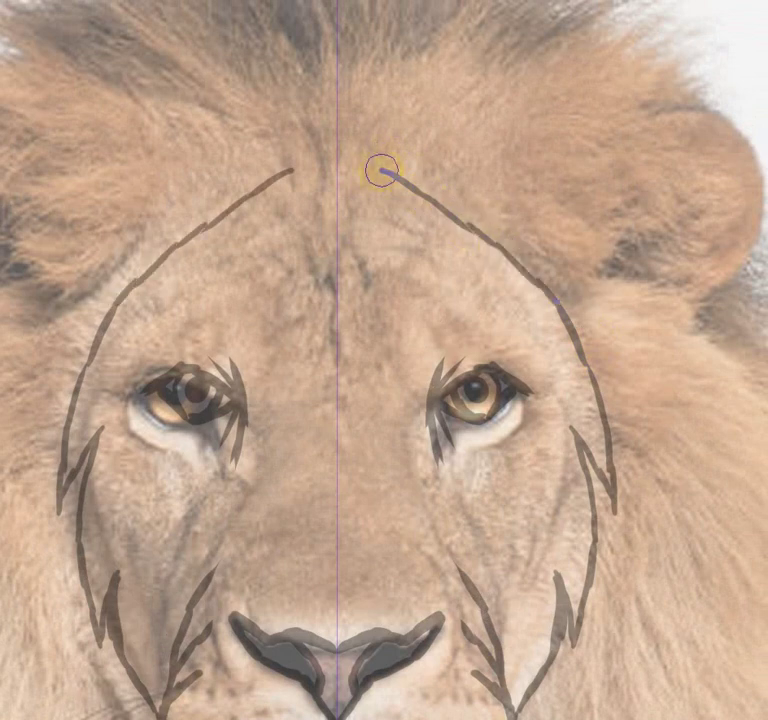
mouse_move(369, 174)
left_mouse_down()
mouse_move(345, 178)
mouse_move(351, 154)
mouse_move(343, 147)
left_mouse_up()
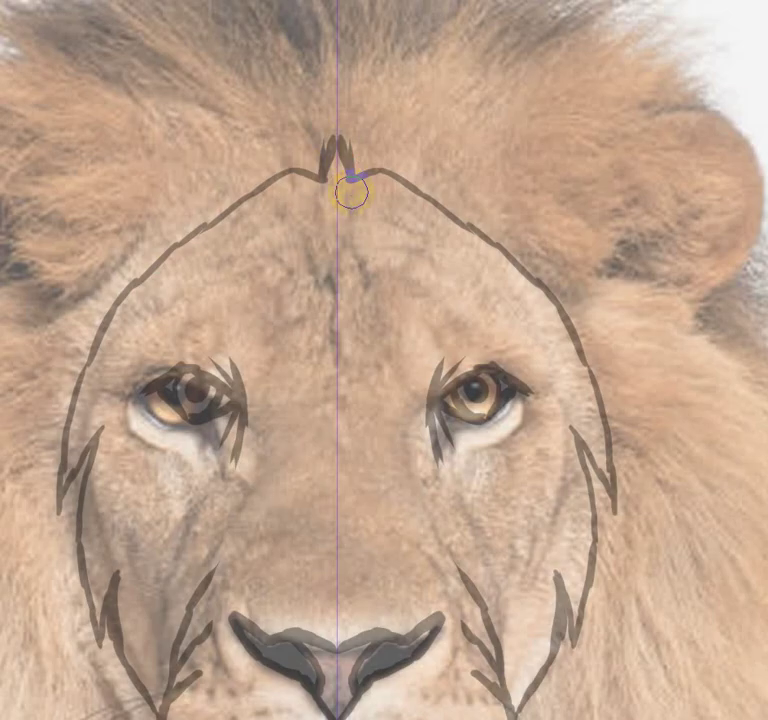
scroll(350, 192, "down", 3)
scroll(614, 463, "down", 1)
scroll(578, 449, "down", 2)
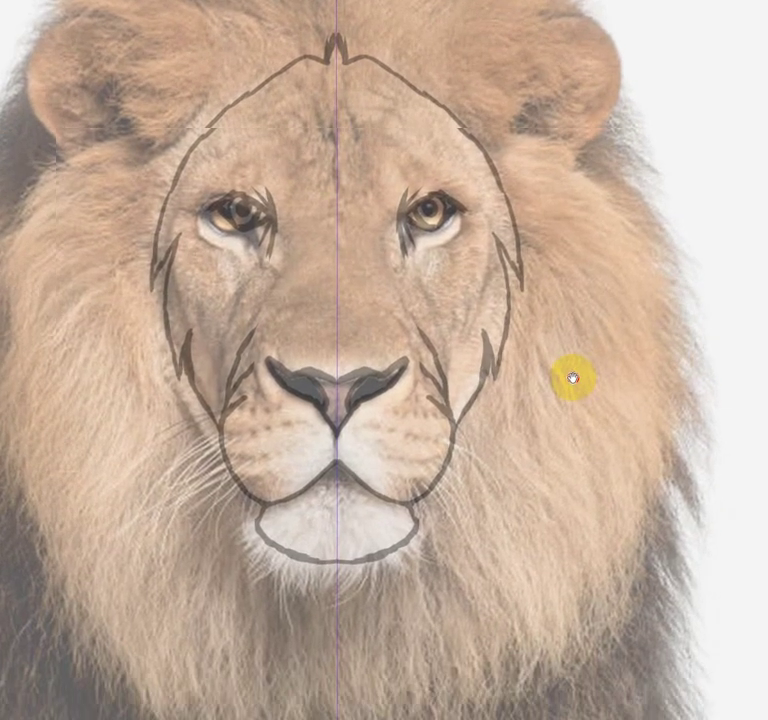
scroll(569, 377, "down", 1)
scroll(557, 465, "down", 2)
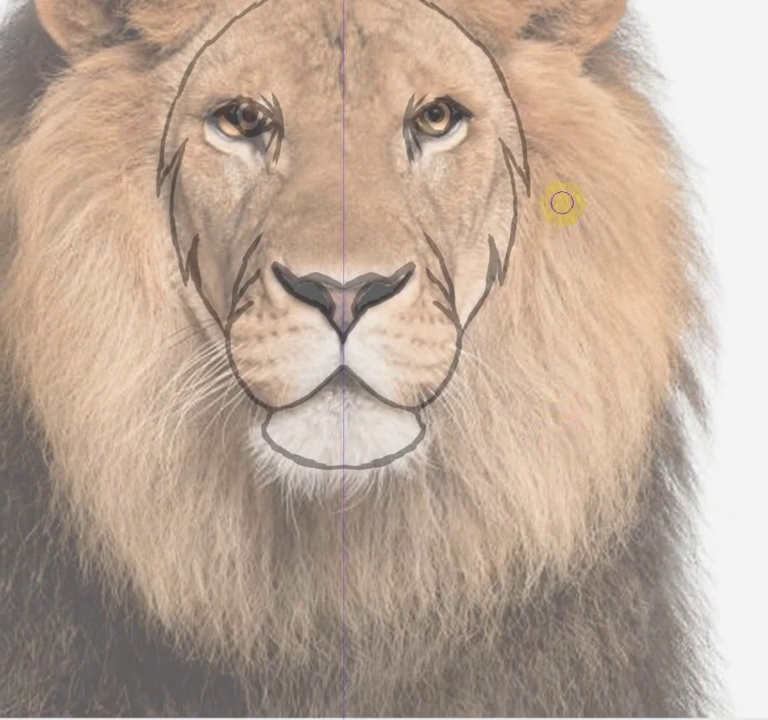
Draw jagged mirrored mane lines down both sides of the face and outline the ears
mouse_move(652, 152)
left_mouse_down()
mouse_move(681, 245)
mouse_move(686, 390)
left_mouse_up()
mouse_move(655, 152)
left_mouse_down()
mouse_move(691, 374)
mouse_move(686, 394)
mouse_move(657, 317)
mouse_move(655, 435)
mouse_move(645, 477)
mouse_move(612, 540)
mouse_move(612, 439)
mouse_move(580, 536)
mouse_move(523, 600)
mouse_move(482, 631)
mouse_move(484, 557)
mouse_move(417, 653)
mouse_move(345, 690)
left_mouse_up()
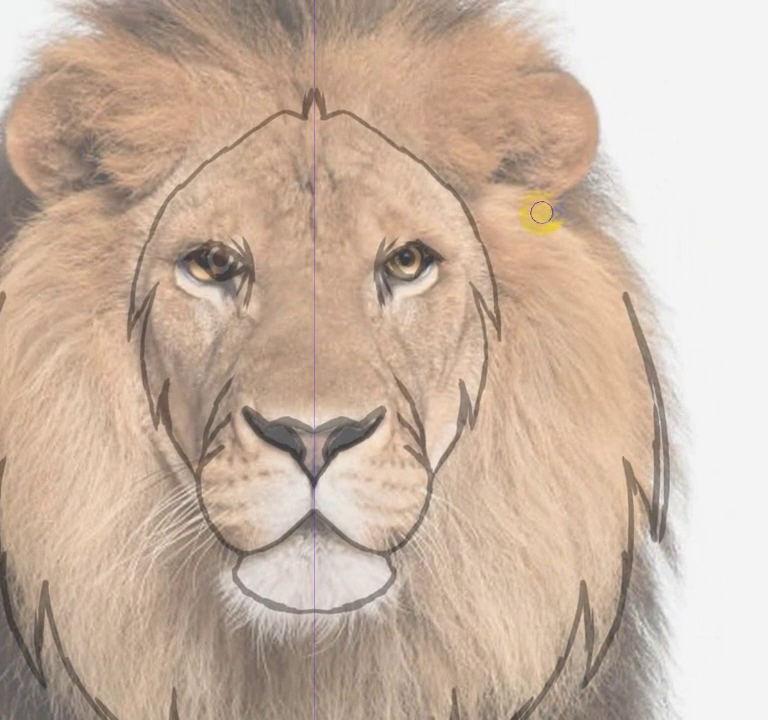
mouse_move(542, 213)
left_mouse_down()
mouse_move(627, 300)
mouse_move(608, 296)
left_mouse_up()
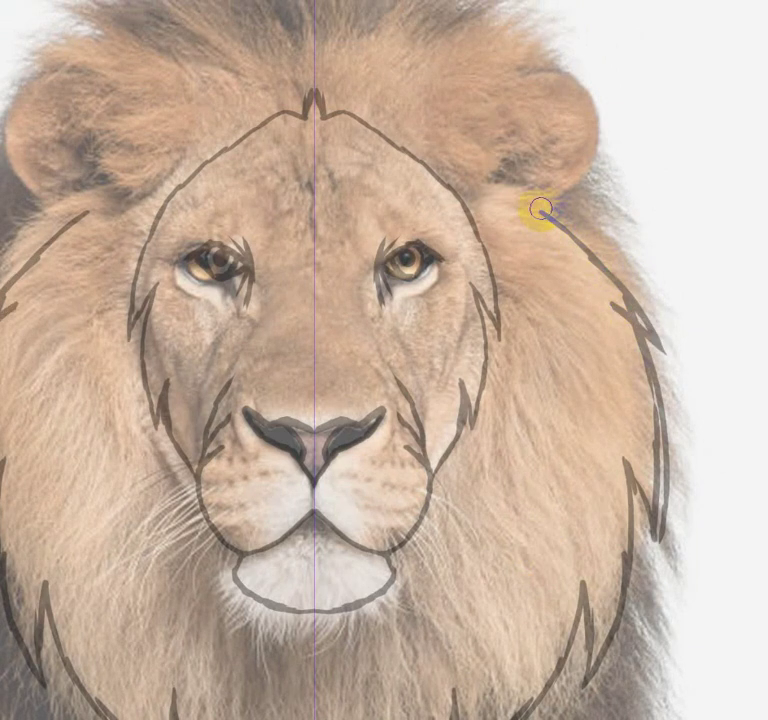
mouse_move(540, 209)
left_mouse_down()
mouse_move(643, 285)
mouse_move(665, 350)
left_mouse_up()
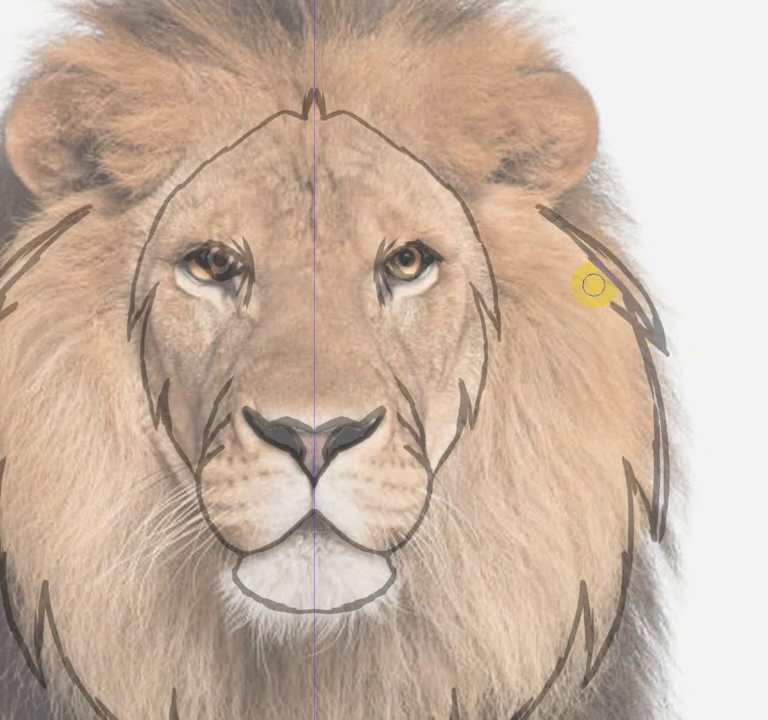
left_click_drag(593, 285, 642, 326)
left_click_drag(631, 398, 622, 507)
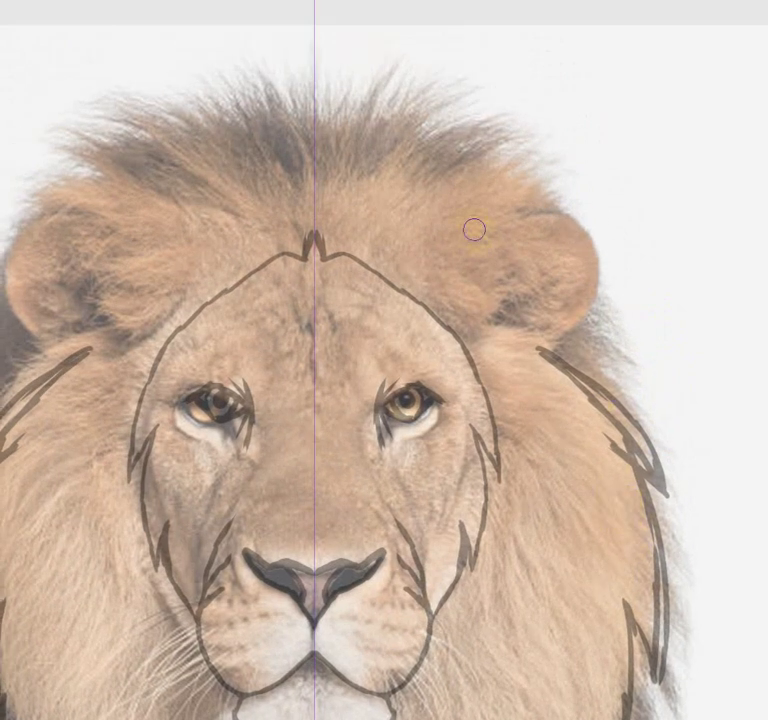
mouse_move(462, 247)
left_mouse_down()
mouse_move(523, 209)
mouse_move(560, 208)
mouse_move(600, 262)
mouse_move(580, 316)
mouse_move(537, 351)
mouse_move(600, 309)
mouse_move(603, 261)
mouse_move(562, 212)
mouse_move(537, 202)
mouse_move(480, 229)
mouse_move(506, 246)
left_mouse_up()
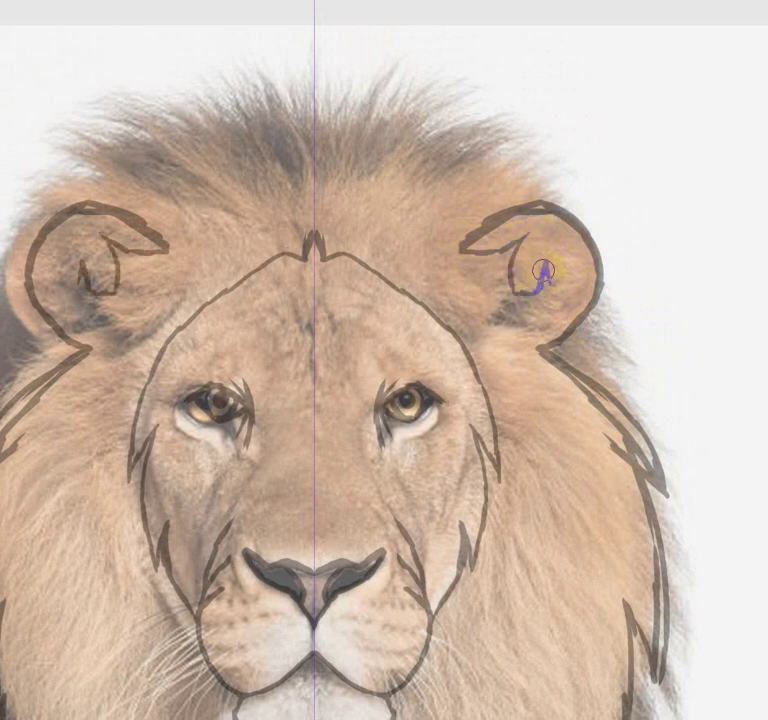
Redraw the right ear's inner curl and extend spiky mane tufts over the top of the head
key("ctrl+z")
left_click_drag(519, 293, 545, 280)
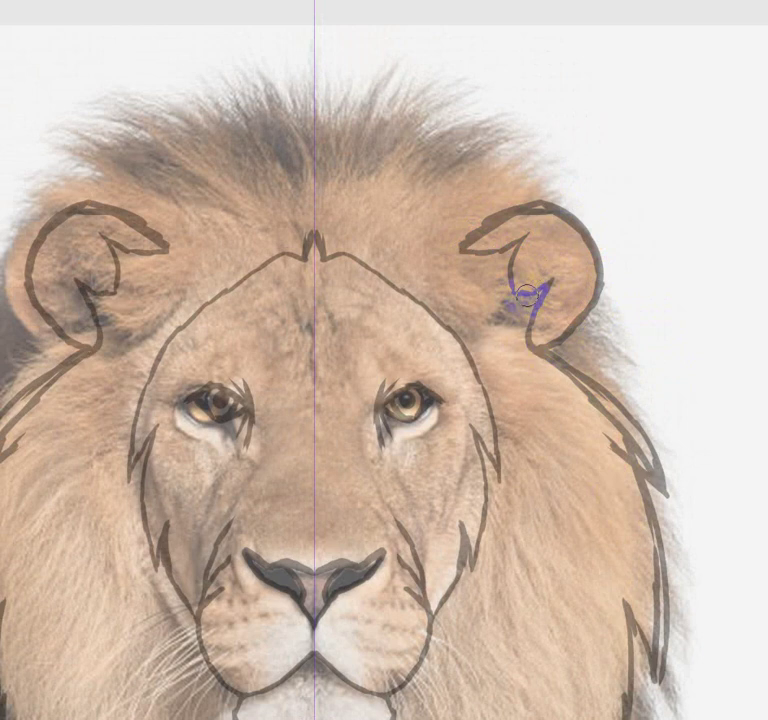
left_click(537, 190)
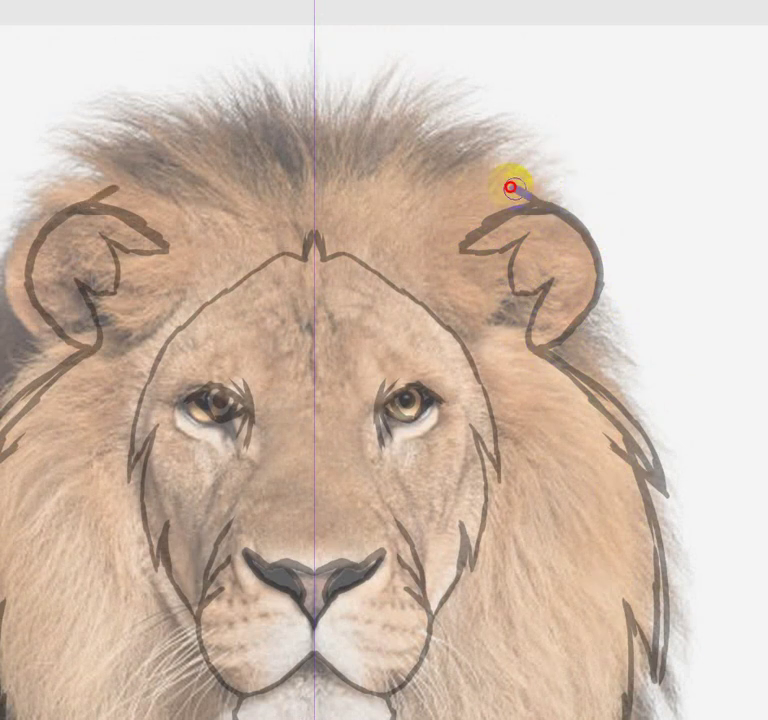
mouse_move(537, 203)
left_mouse_down()
mouse_move(481, 182)
mouse_move(531, 156)
mouse_move(431, 164)
mouse_move(403, 175)
mouse_move(451, 120)
mouse_move(446, 115)
mouse_move(378, 125)
mouse_move(377, 99)
mouse_move(334, 106)
mouse_move(302, 140)
left_mouse_up()
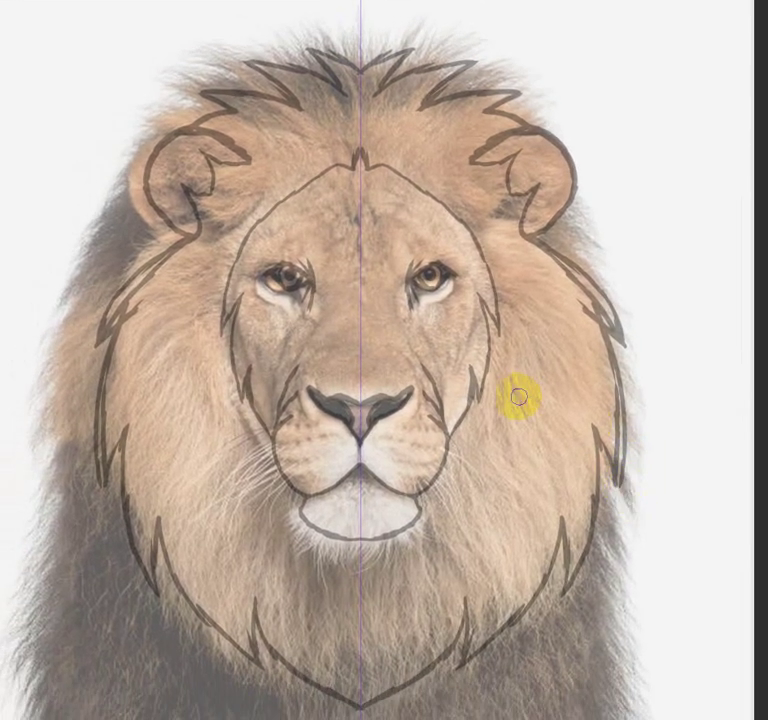
Draw long curved hair strands through the right mane, from beside the eye to the lower mane
mouse_move(519, 405)
left_mouse_down()
mouse_move(518, 468)
mouse_move(498, 560)
left_mouse_up()
mouse_move(519, 521)
left_mouse_down()
mouse_move(536, 455)
mouse_move(542, 535)
mouse_move(562, 477)
mouse_move(513, 324)
mouse_move(530, 394)
mouse_move(514, 391)
mouse_move(537, 429)
mouse_move(519, 393)
left_mouse_up()
left_click_drag(511, 477, 507, 531)
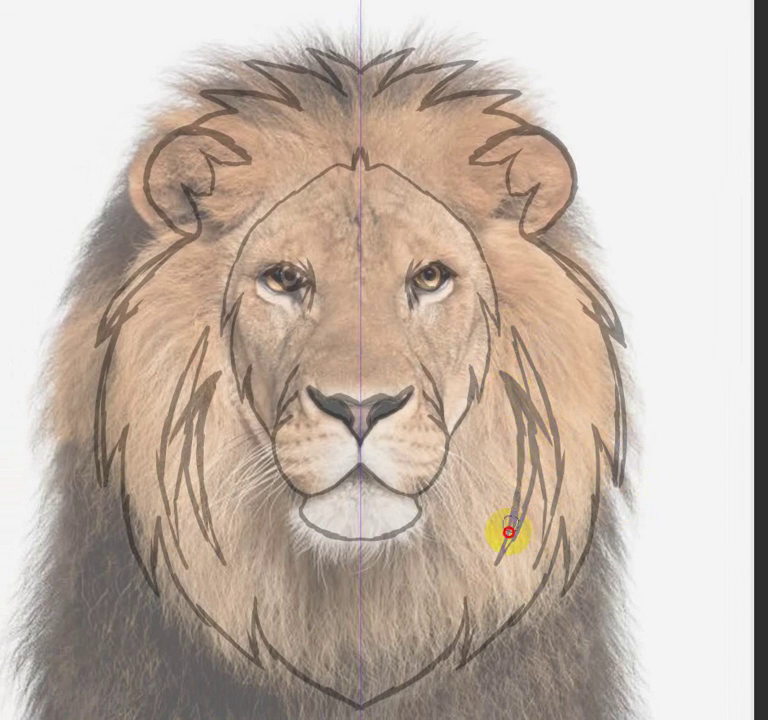
left_click_drag(516, 426, 495, 557)
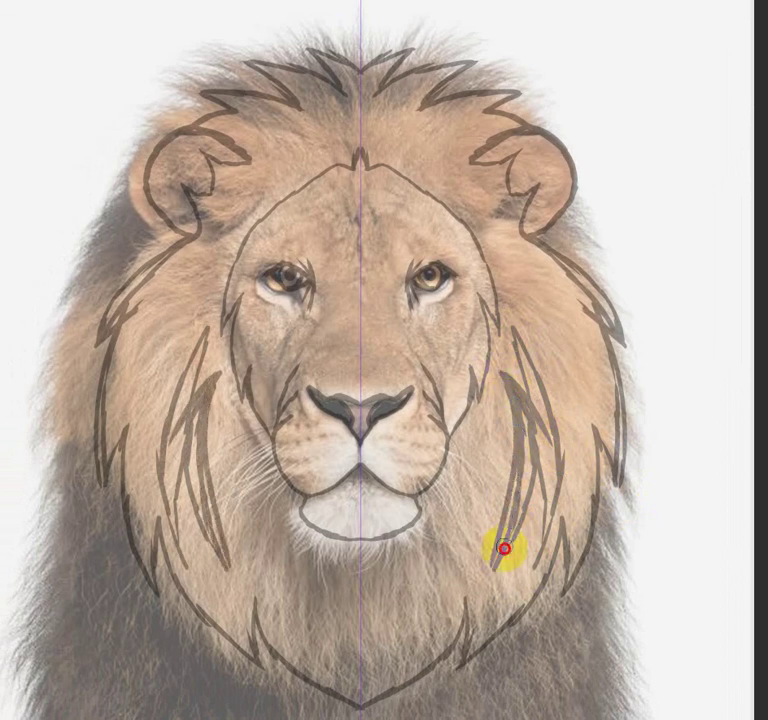
left_click_drag(535, 449, 540, 553)
left_click_drag(542, 355, 519, 343)
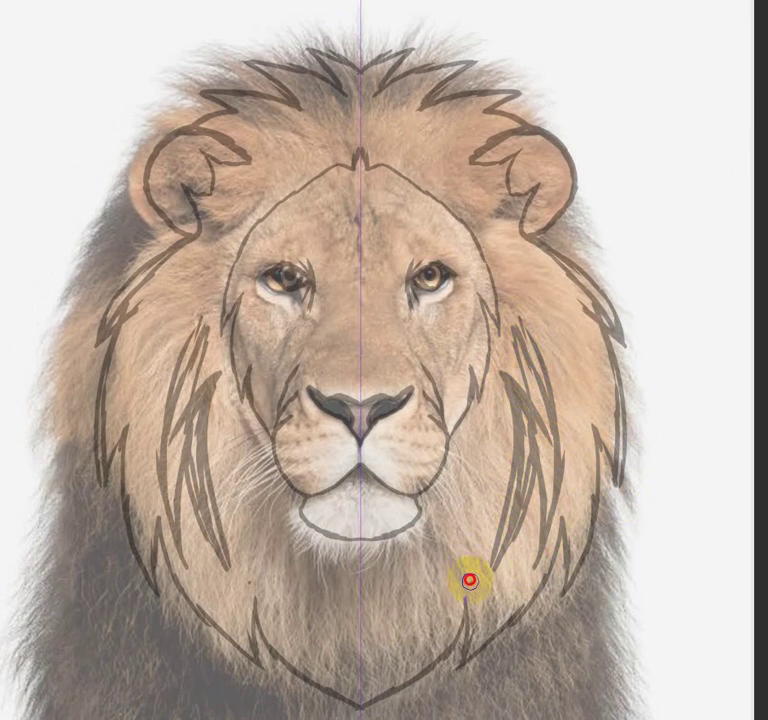
mouse_move(469, 580)
left_mouse_down()
mouse_move(454, 492)
mouse_move(470, 429)
mouse_move(468, 494)
mouse_move(478, 458)
left_mouse_up()
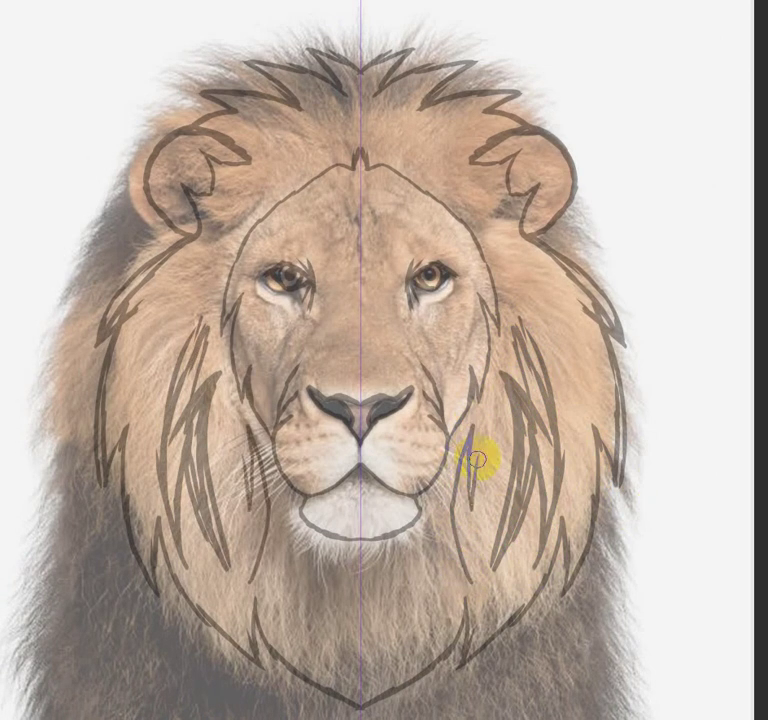
mouse_move(493, 416)
left_mouse_down()
mouse_move(483, 528)
mouse_move(489, 578)
mouse_move(470, 552)
mouse_move(469, 577)
mouse_move(466, 507)
mouse_move(485, 574)
mouse_move(494, 396)
left_mouse_up()
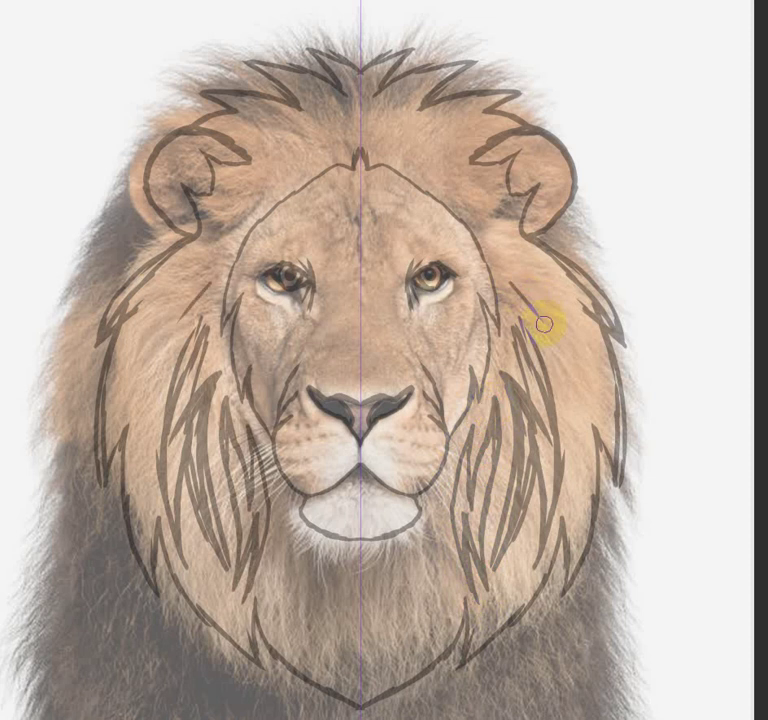
mouse_move(543, 324)
left_mouse_down()
mouse_move(574, 447)
mouse_move(574, 384)
left_mouse_up()
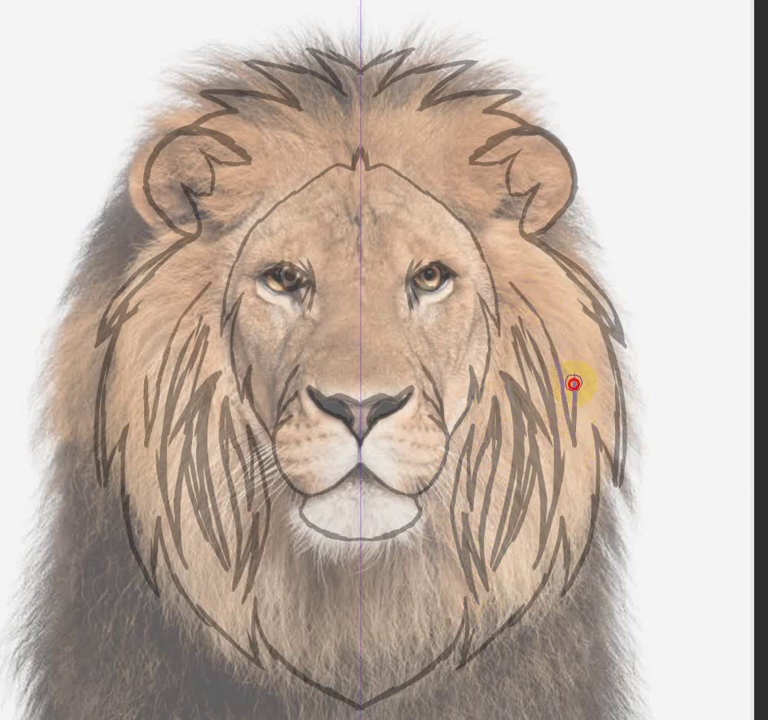
mouse_move(605, 428)
left_mouse_down()
mouse_move(588, 353)
mouse_move(561, 302)
mouse_move(507, 245)
mouse_move(545, 302)
mouse_move(502, 262)
mouse_move(504, 276)
left_mouse_up()
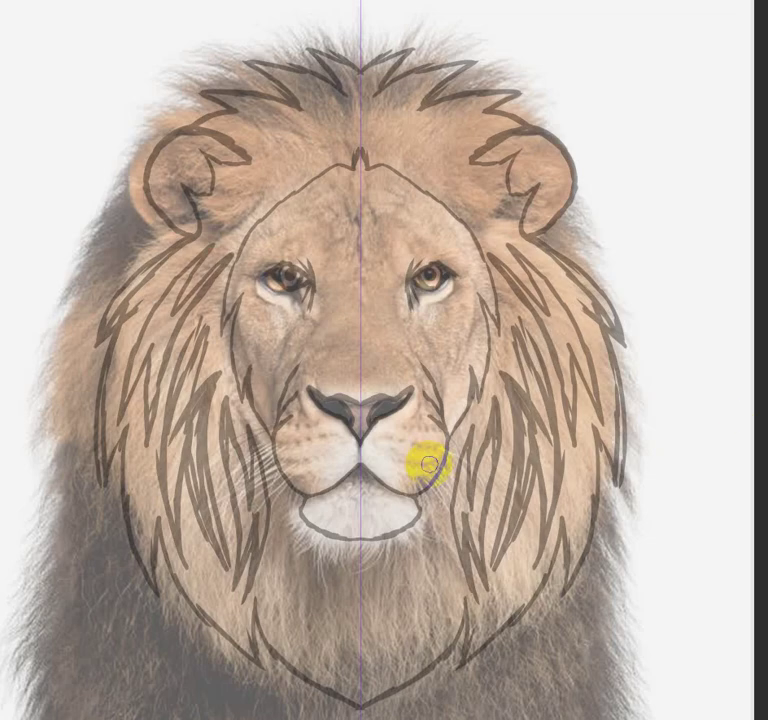
scroll(427, 459, "up", 2)
Shade the nostrils and the notch at the top of the mouth dark
scroll(417, 463, "up", 3)
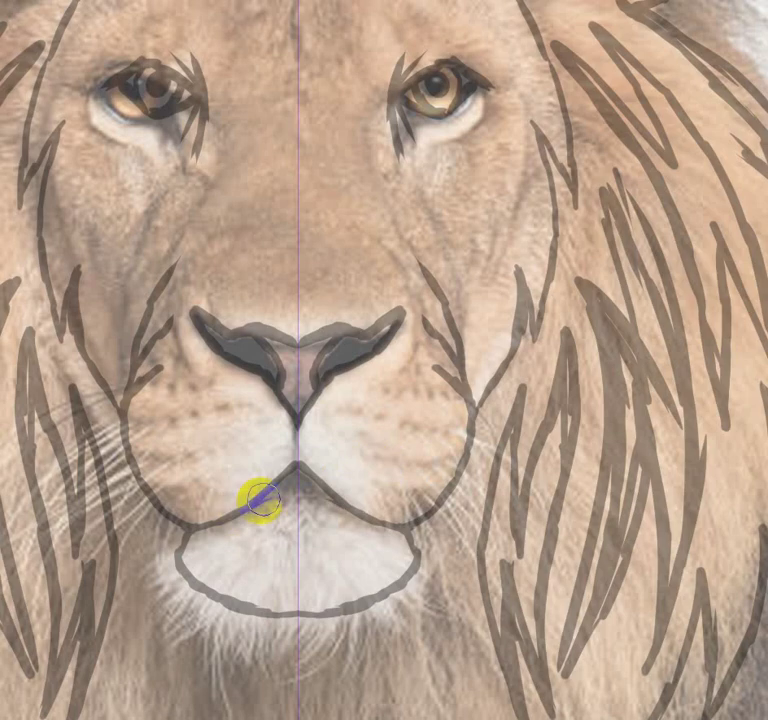
left_click(294, 492)
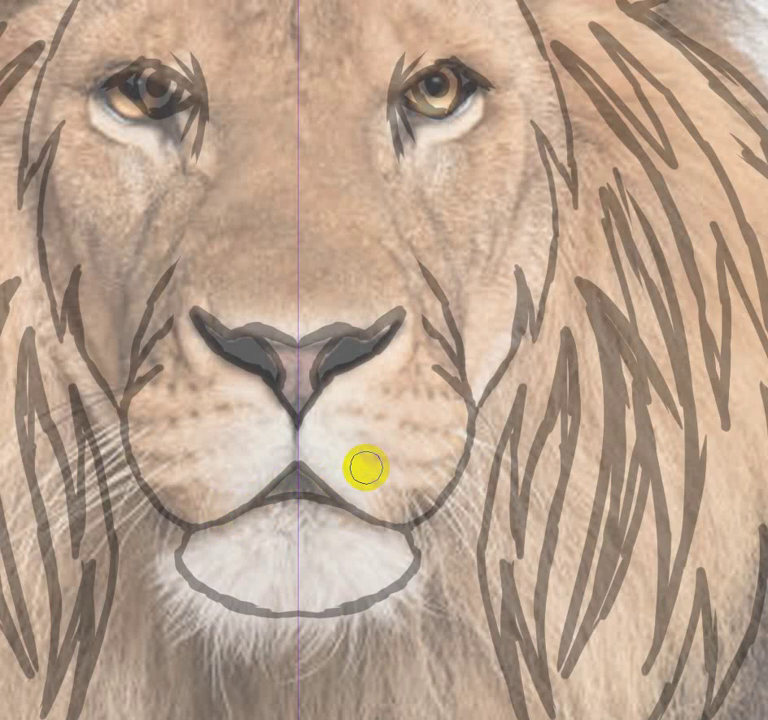
mouse_move(326, 363)
left_mouse_down()
mouse_move(391, 326)
mouse_move(343, 360)
mouse_move(363, 351)
mouse_move(345, 351)
left_mouse_up()
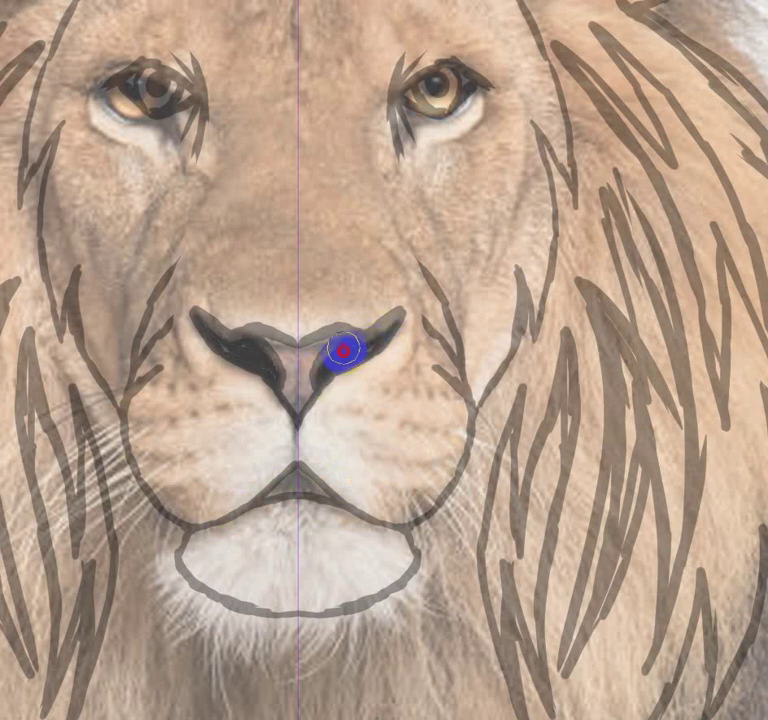
mouse_move(300, 473)
left_mouse_down()
mouse_move(291, 466)
mouse_move(291, 489)
mouse_move(297, 420)
mouse_move(295, 477)
left_mouse_up()
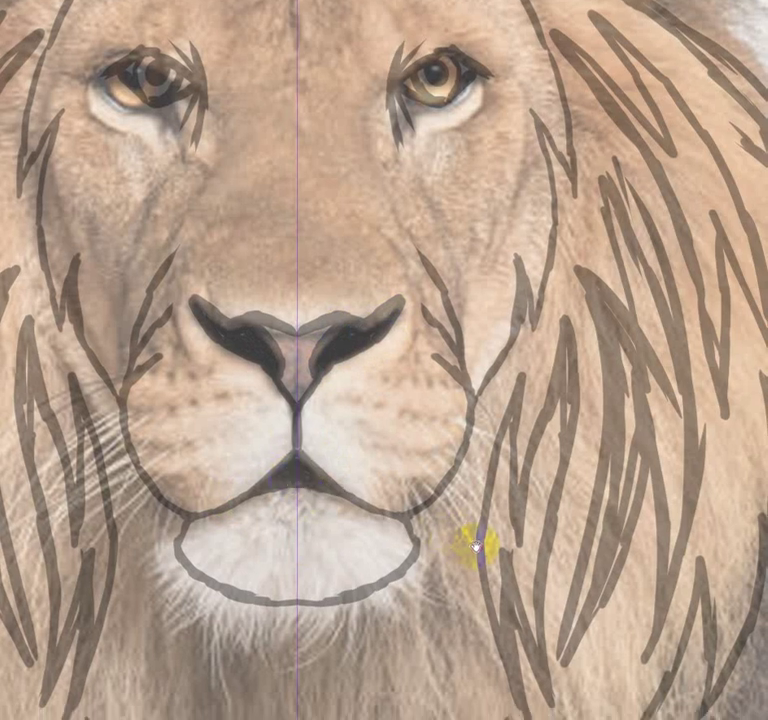
Draw a jagged fur edge under the chin and erase the stray lower-lip line
left_click_drag(471, 545, 506, 351)
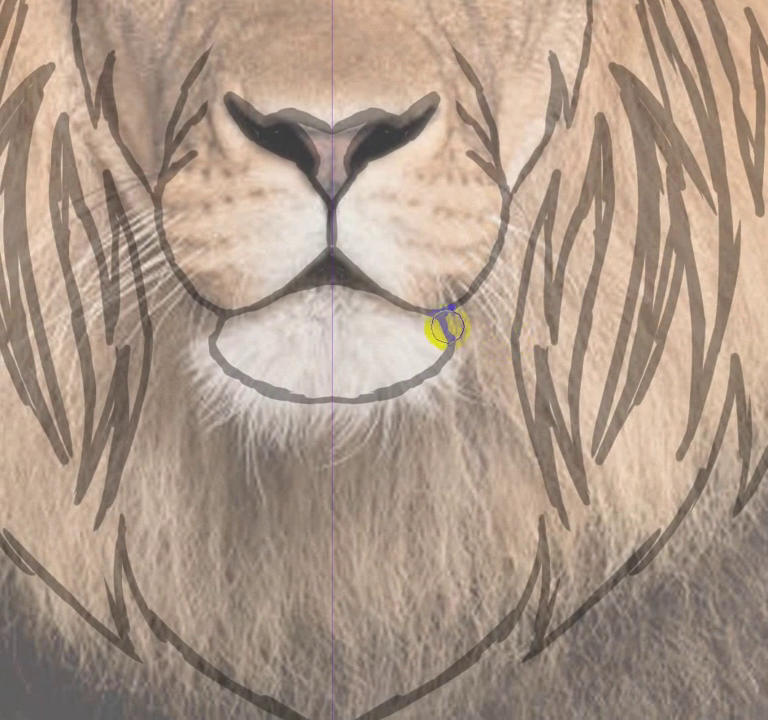
mouse_move(448, 326)
left_mouse_down()
mouse_move(454, 372)
mouse_move(429, 418)
mouse_move(433, 382)
mouse_move(399, 425)
mouse_move(399, 411)
mouse_move(387, 405)
mouse_move(355, 454)
mouse_move(345, 422)
mouse_move(338, 439)
mouse_move(243, 355)
mouse_move(220, 351)
mouse_move(223, 372)
left_mouse_up()
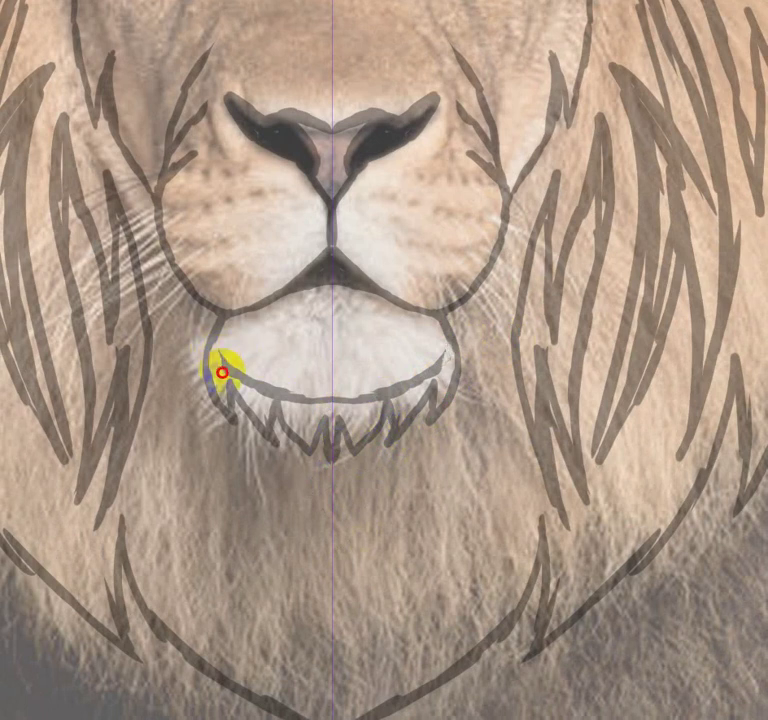
left_click_drag(271, 355, 97, 340)
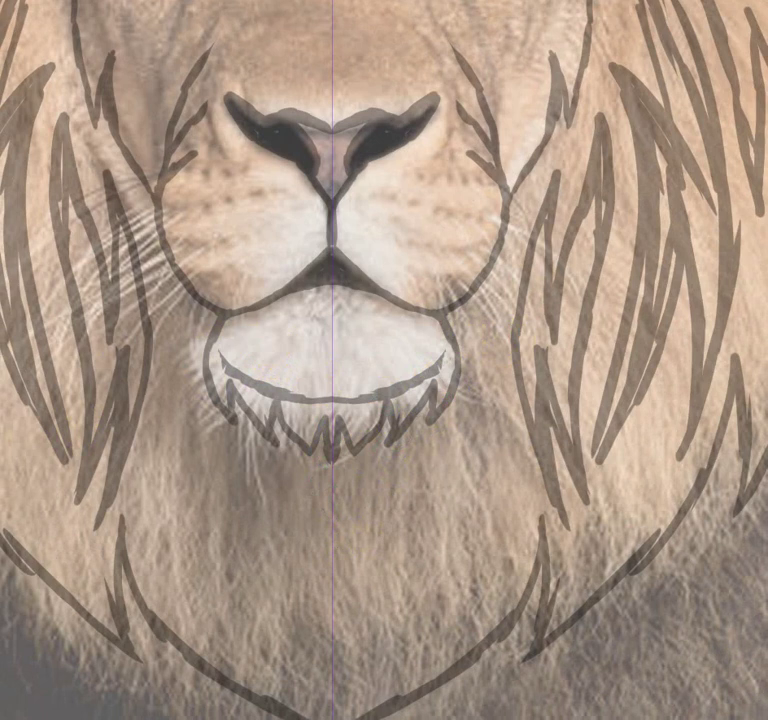
mouse_move(264, 368)
left_mouse_down()
mouse_move(276, 350)
mouse_move(227, 369)
mouse_move(261, 362)
mouse_move(280, 393)
left_mouse_up()
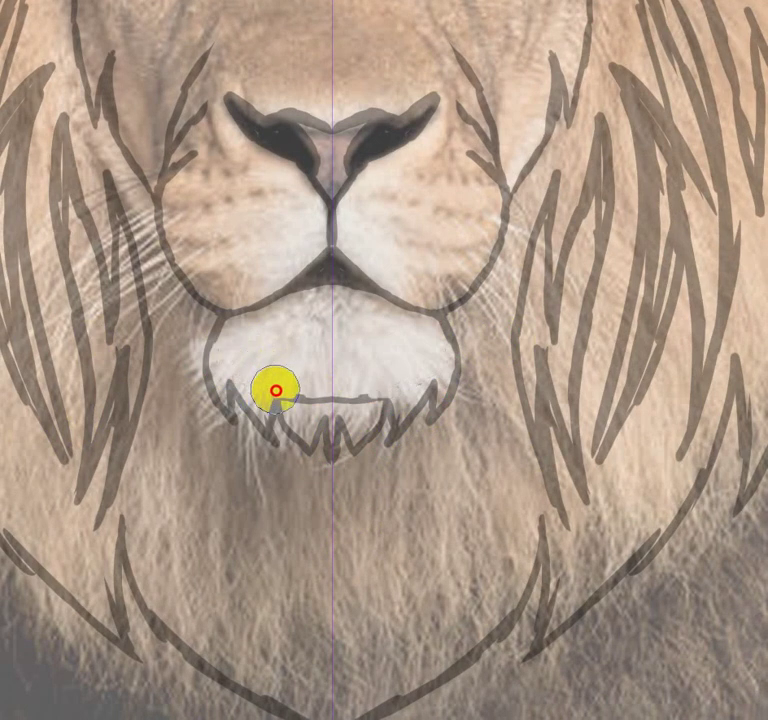
mouse_move(280, 393)
left_mouse_down()
mouse_move(353, 384)
mouse_move(338, 329)
left_mouse_up()
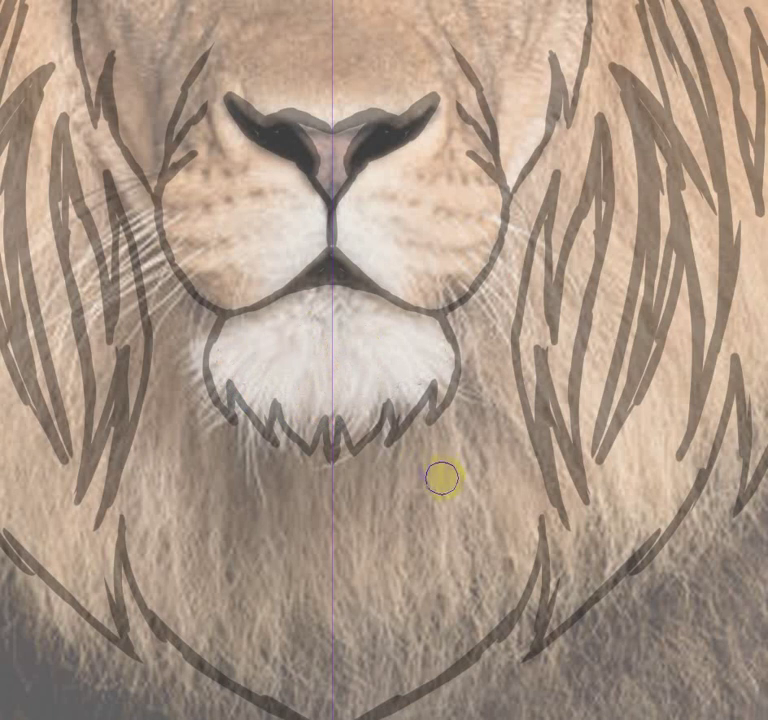
Draw long mirrored fur strands hanging beneath the chin
left_click_drag(470, 430, 437, 560)
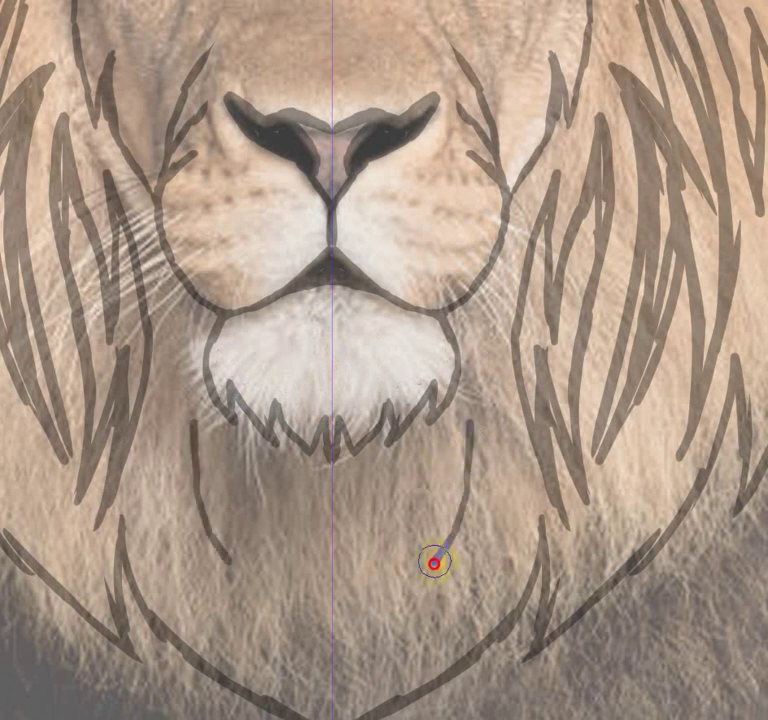
mouse_move(474, 520)
left_mouse_down()
mouse_move(506, 478)
mouse_move(468, 603)
mouse_move(399, 662)
mouse_move(460, 567)
mouse_move(408, 612)
mouse_move(401, 588)
mouse_move(417, 485)
mouse_move(430, 509)
mouse_move(466, 428)
mouse_move(454, 519)
mouse_move(410, 588)
mouse_move(351, 466)
mouse_move(352, 640)
mouse_move(374, 545)
mouse_move(343, 662)
mouse_move(353, 489)
mouse_move(375, 594)
mouse_move(356, 649)
left_mouse_up()
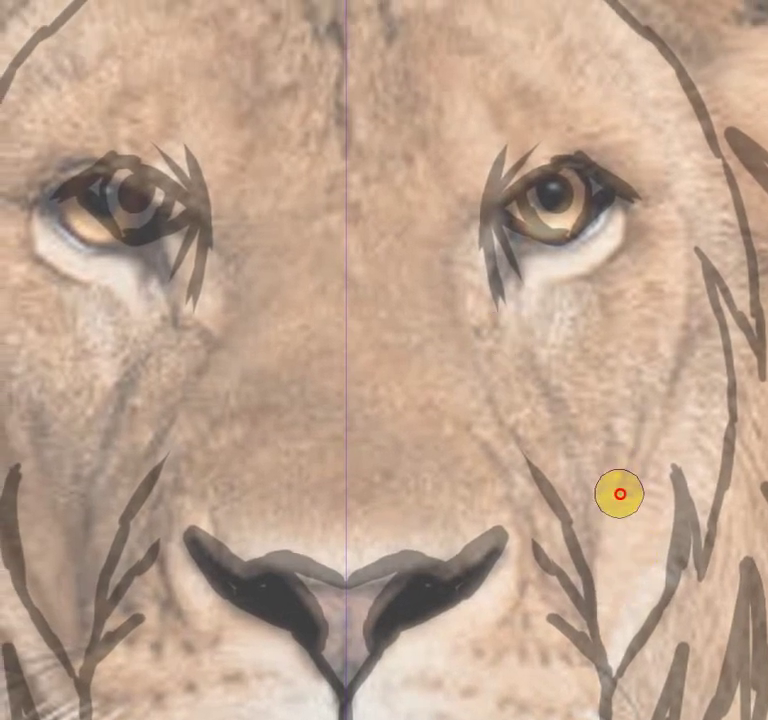
Brush a mirrored cheek fur strand, a forehead tuft and brow strokes above the eyes
mouse_move(619, 495)
left_mouse_down()
mouse_move(650, 401)
mouse_move(654, 298)
mouse_move(614, 500)
mouse_move(683, 375)
mouse_move(669, 249)
mouse_move(669, 365)
mouse_move(638, 240)
mouse_move(643, 449)
left_mouse_up()
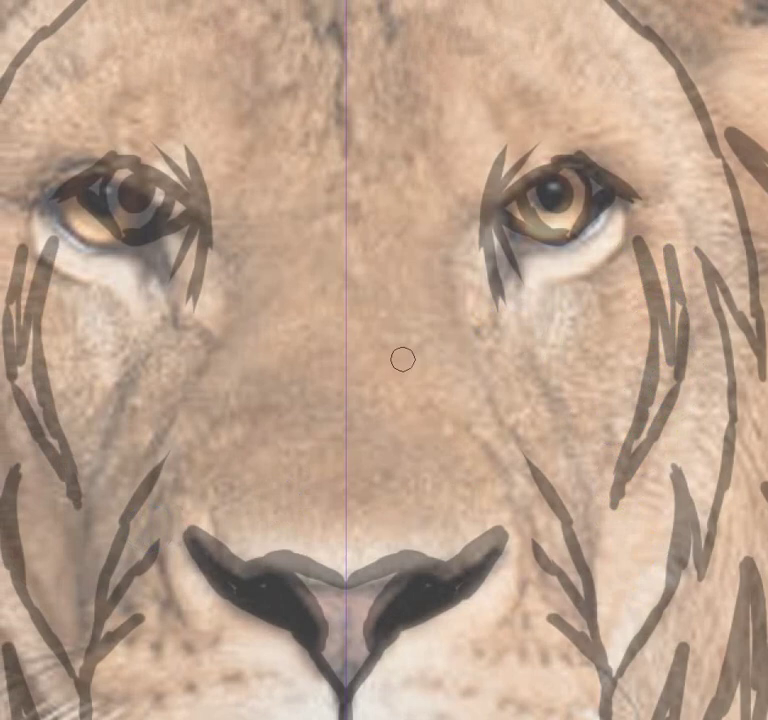
scroll(402, 358, "up", 3)
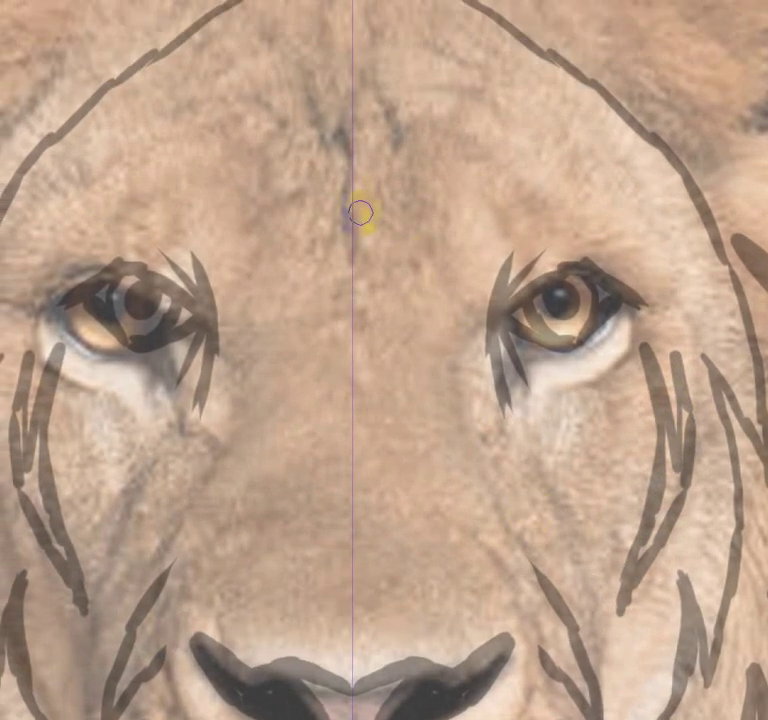
mouse_move(361, 225)
left_mouse_down()
mouse_move(375, 177)
mouse_move(449, 84)
mouse_move(419, 213)
mouse_move(435, 288)
mouse_move(401, 199)
mouse_move(365, 275)
mouse_move(363, 339)
mouse_move(362, 235)
mouse_move(418, 108)
left_mouse_up()
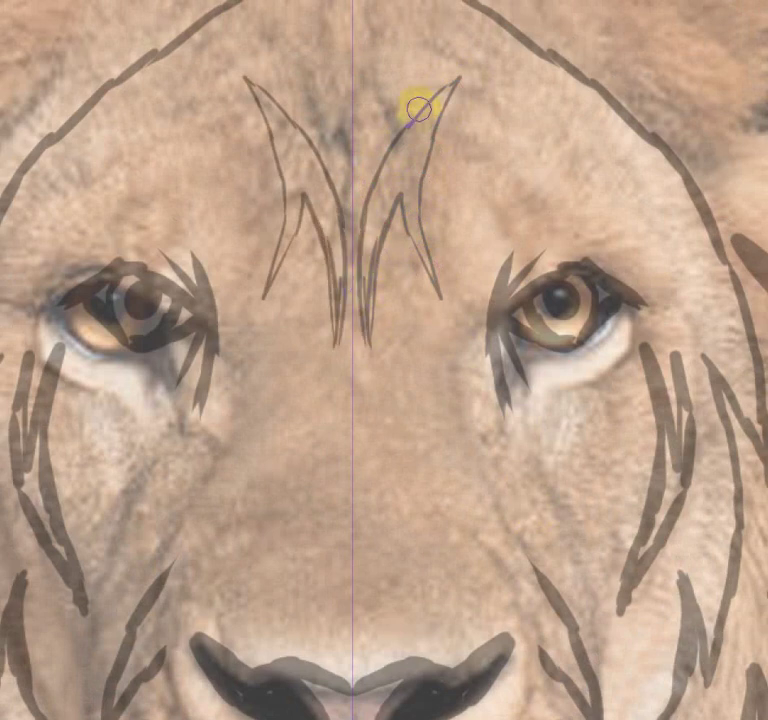
scroll(418, 108, "down", 2)
mouse_move(481, 88)
left_mouse_down()
mouse_move(533, 123)
mouse_move(596, 215)
left_mouse_up()
mouse_move(538, 157)
left_mouse_down()
mouse_move(593, 213)
mouse_move(480, 121)
mouse_move(499, 123)
mouse_move(495, 103)
mouse_move(465, 72)
mouse_move(510, 103)
left_mouse_up()
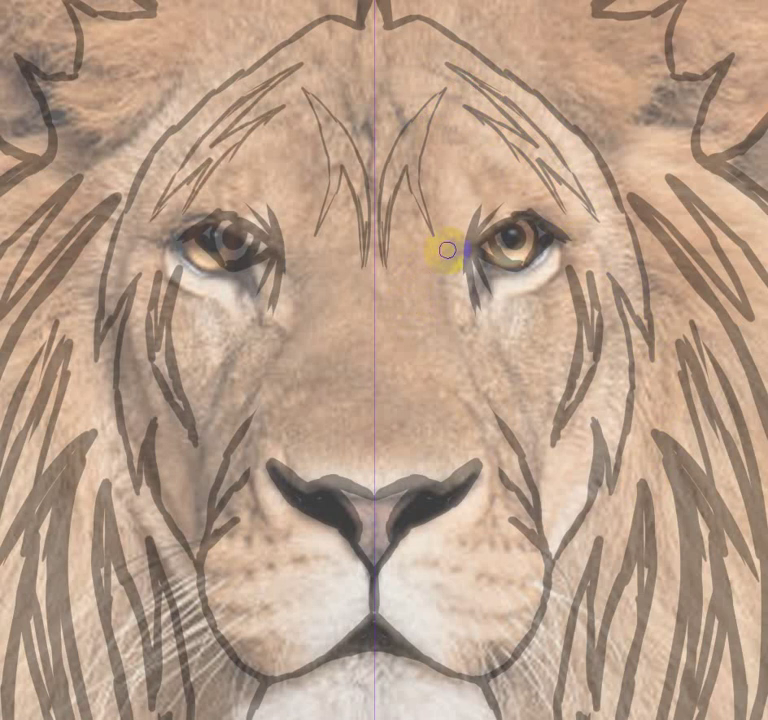
Brush several thin mirrored lines from the inner eye corners down the cheeks beside the nose
mouse_move(447, 249)
left_mouse_down()
mouse_move(442, 271)
mouse_move(538, 456)
left_mouse_up()
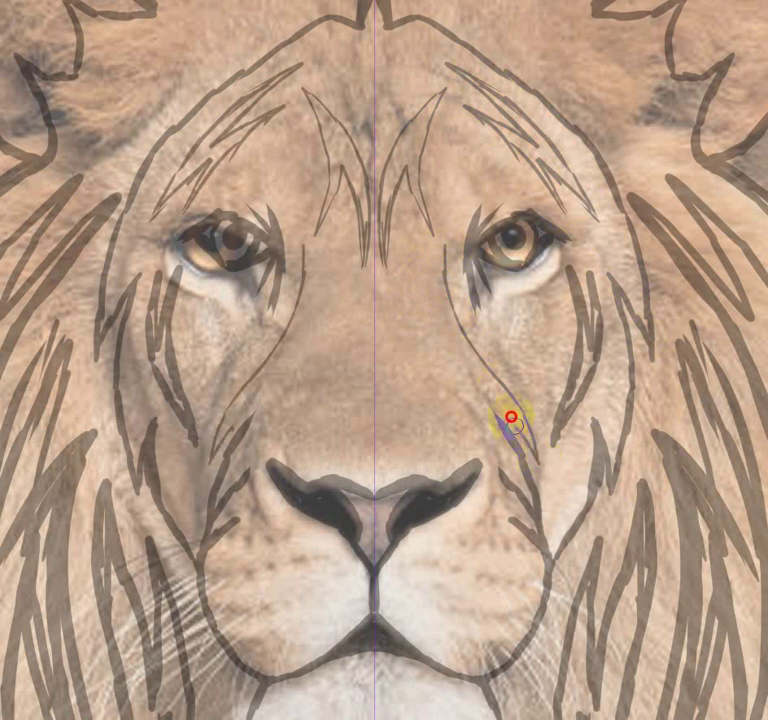
left_click_drag(511, 416, 463, 359)
left_click_drag(427, 323, 468, 379)
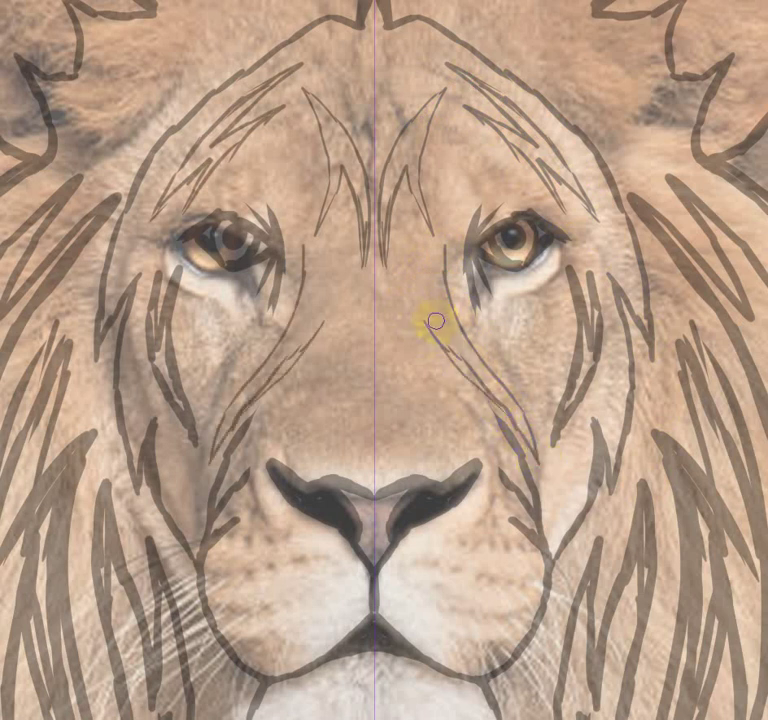
mouse_move(436, 320)
left_mouse_down()
mouse_move(475, 369)
mouse_move(446, 324)
mouse_move(446, 229)
left_mouse_up()
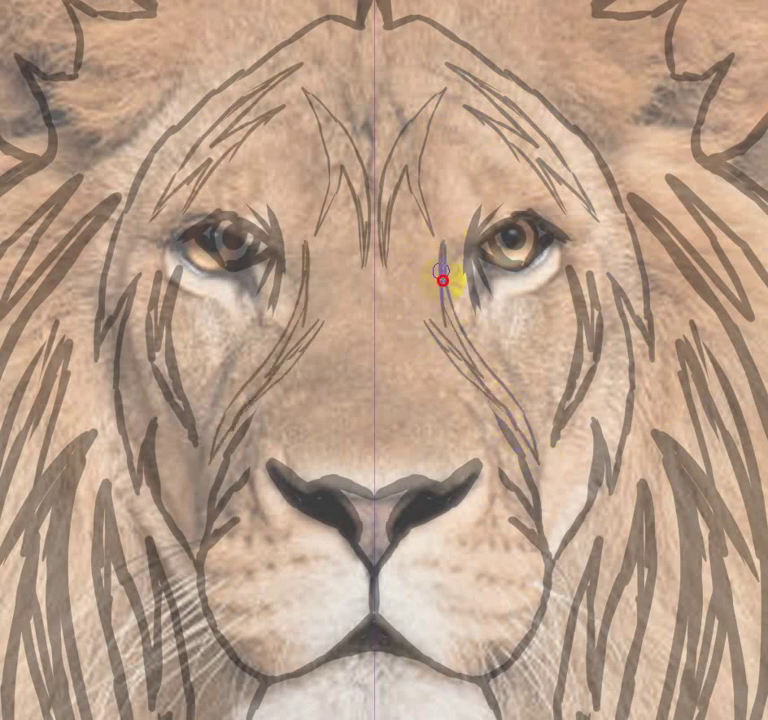
left_click_drag(442, 281, 467, 352)
mouse_move(430, 318)
left_mouse_down()
mouse_move(545, 459)
mouse_move(450, 270)
mouse_move(538, 456)
left_mouse_up()
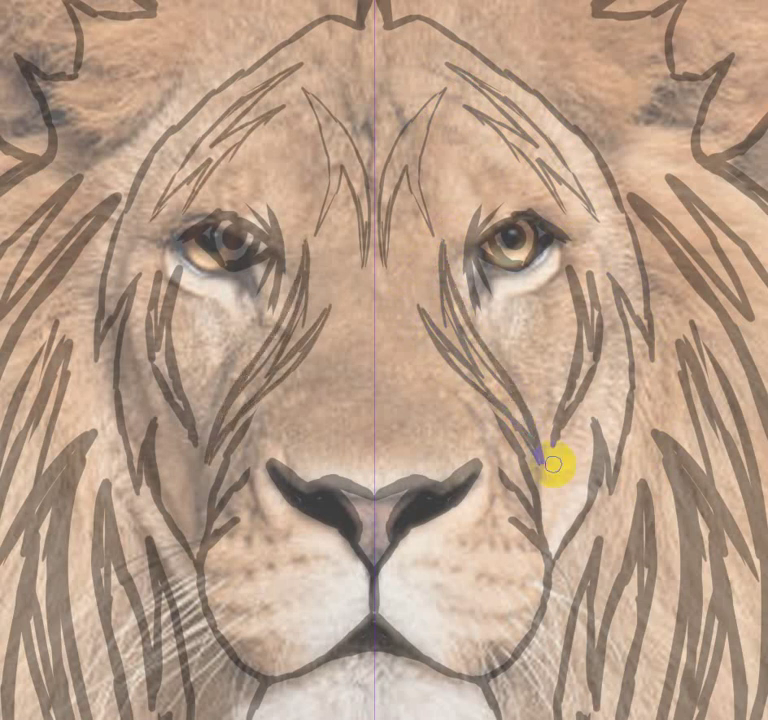
scroll(553, 463, "down", 2)
scroll(553, 463, "down", 2)
scroll(560, 480, "right", 1)
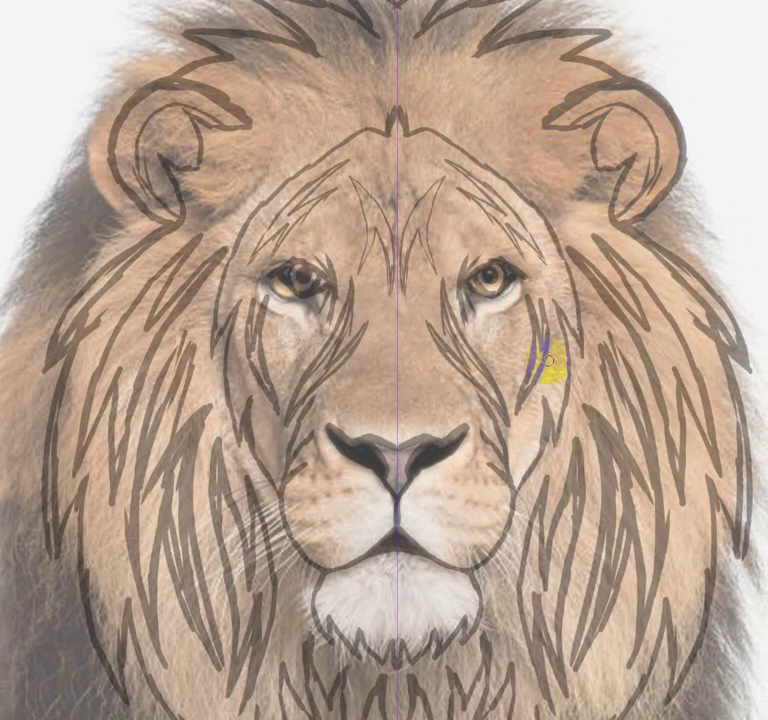
Brush a tapered mirrored brow stroke curving from the forehead peak toward the ears
scroll(548, 360, "up", 3)
scroll(548, 360, "up", 3)
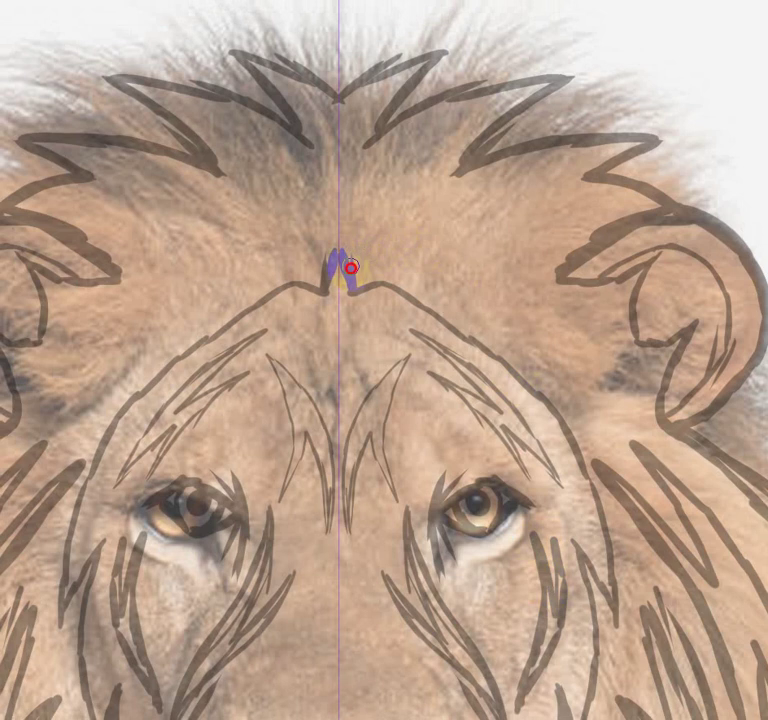
left_click_drag(350, 267, 405, 190)
left_click_drag(402, 234, 481, 286)
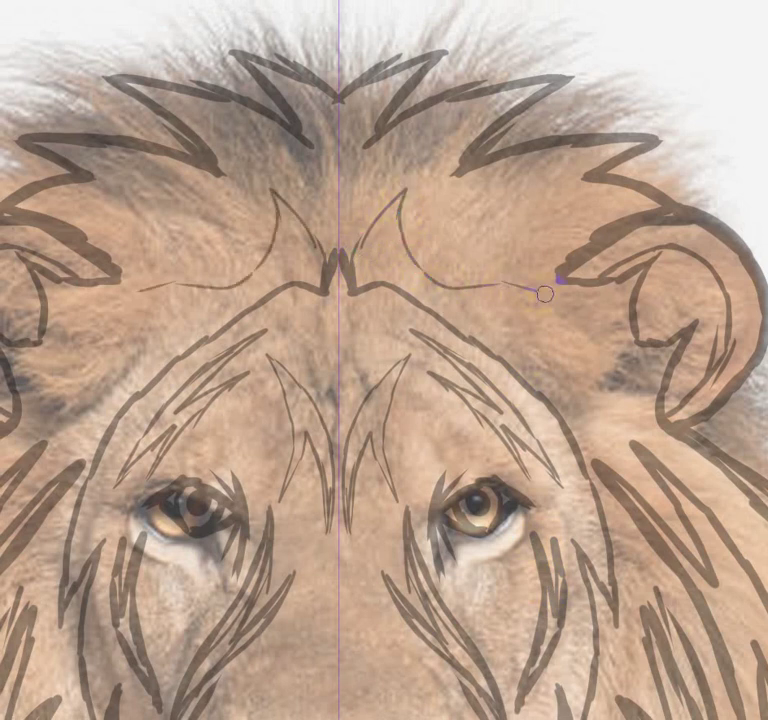
left_click_drag(558, 304, 538, 307)
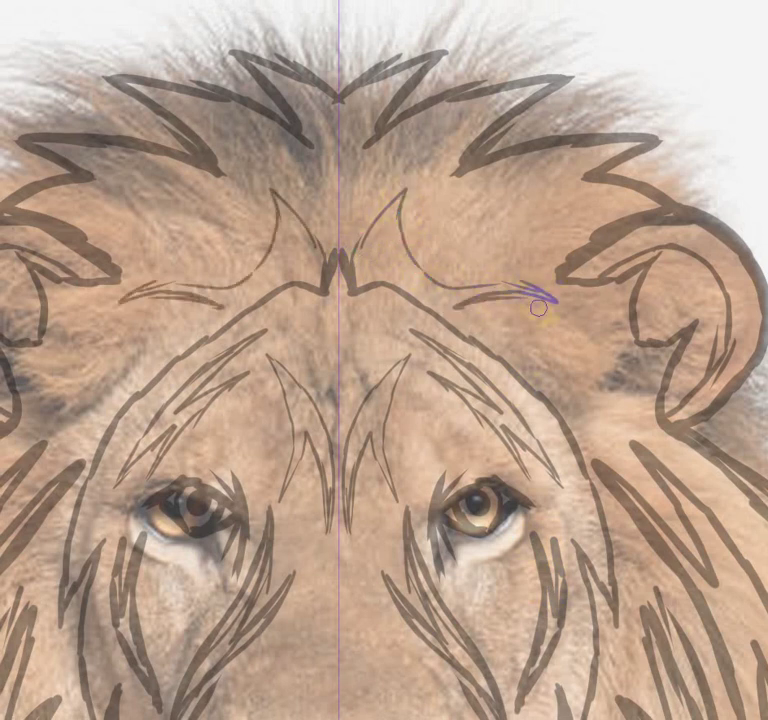
Add a forehead-side stroke, retrace the central peak lines thicker, and stroke down the mane line
mouse_move(507, 339)
left_mouse_down()
mouse_move(576, 411)
mouse_move(592, 484)
mouse_move(580, 429)
mouse_move(508, 341)
left_mouse_up()
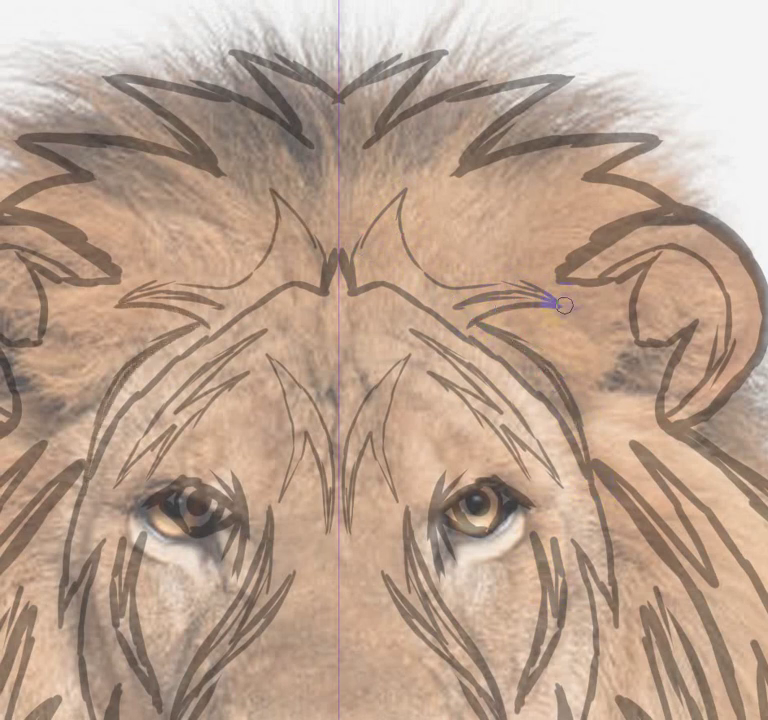
mouse_move(532, 290)
left_mouse_down()
mouse_move(418, 261)
mouse_move(403, 194)
mouse_move(362, 231)
mouse_move(350, 274)
mouse_move(358, 286)
left_mouse_up()
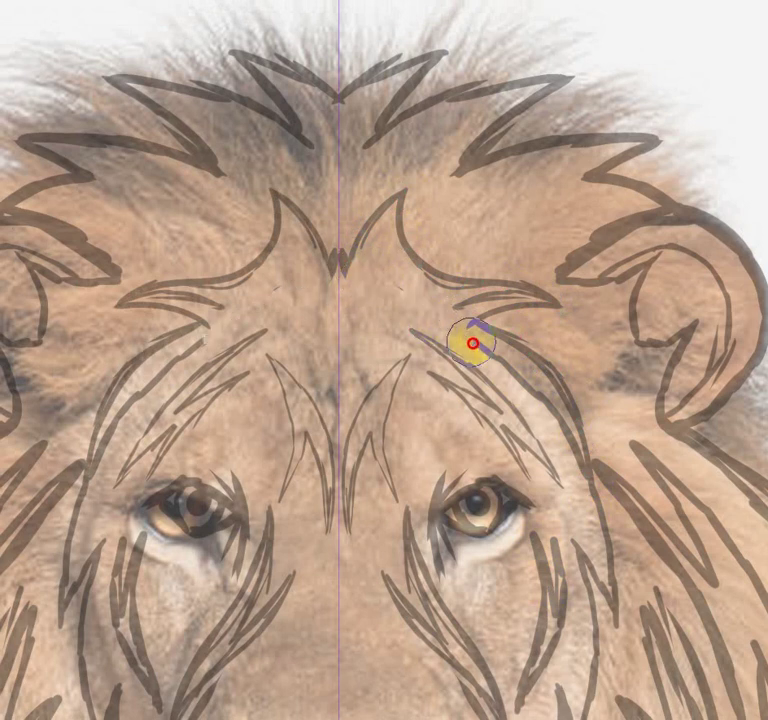
mouse_move(510, 368)
left_mouse_down()
mouse_move(566, 437)
mouse_move(570, 472)
left_mouse_up()
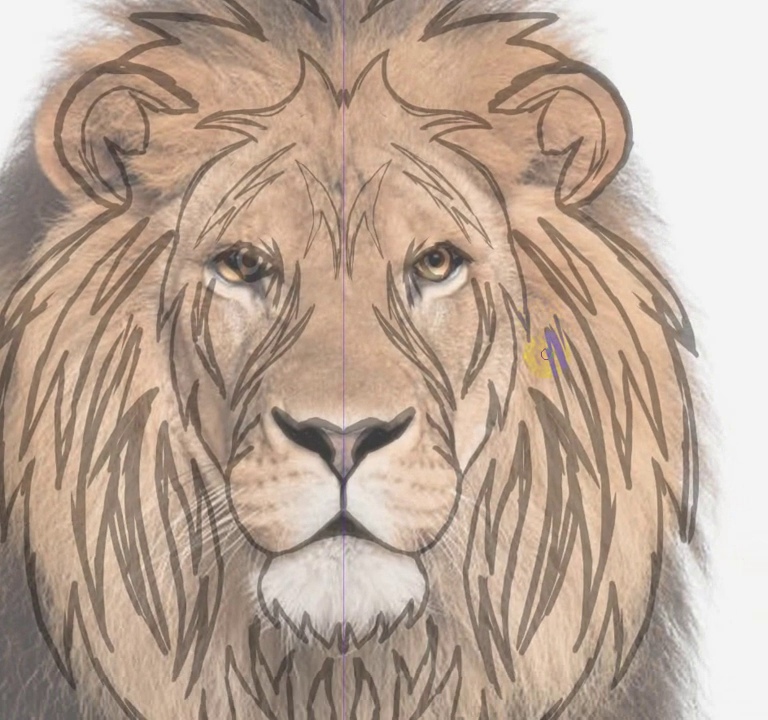
scroll(542, 352, "down", 2)
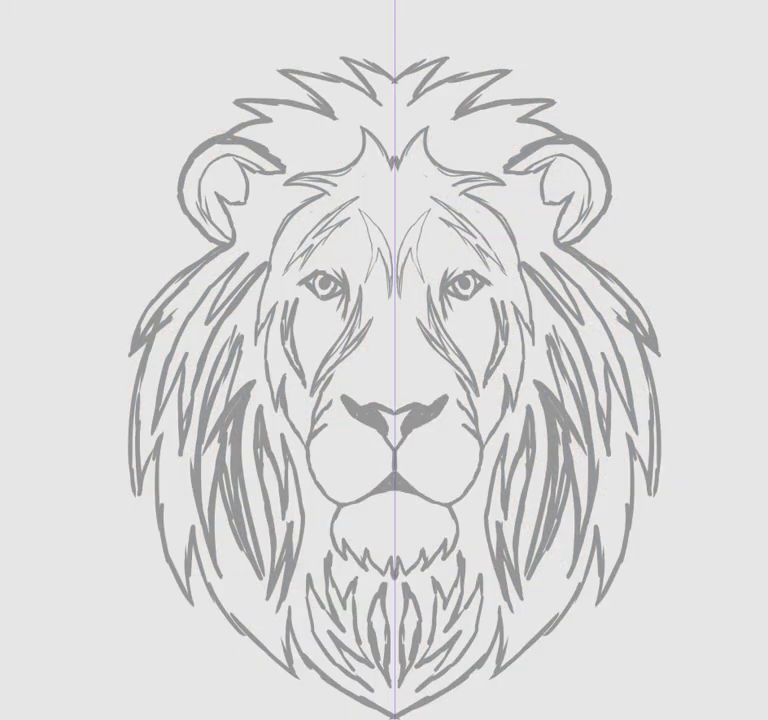
Zoom in on the head and trace a thin red mirrored outline along the outer mane, ears downward
key("ctrl+minus")
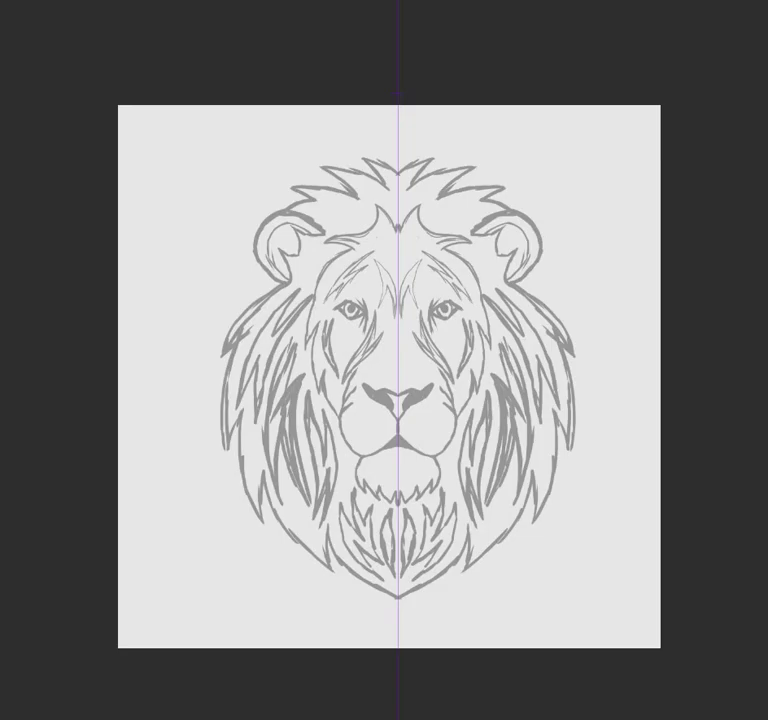
key("ctrl+plus")
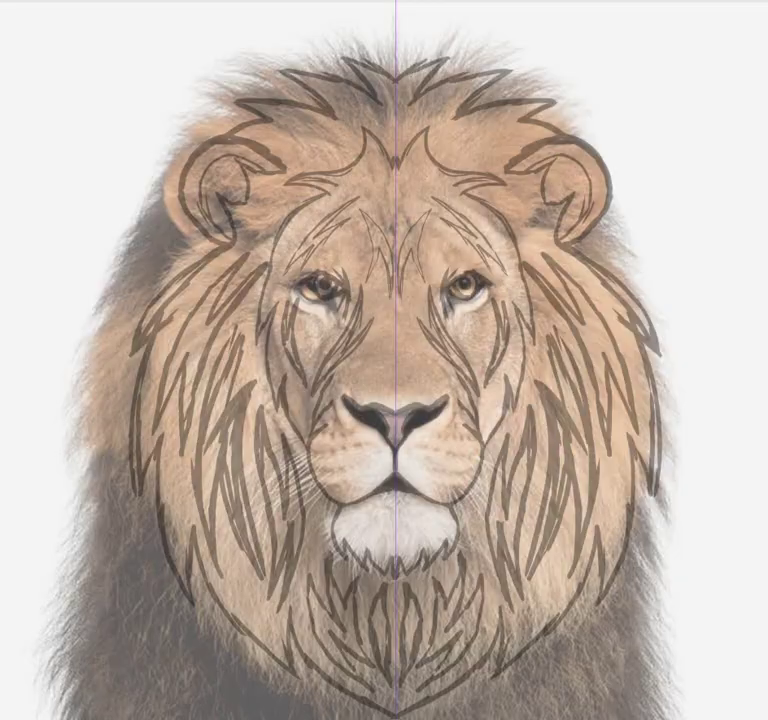
key("ctrl+plus")
left_click_drag(676, 349, 440, 518)
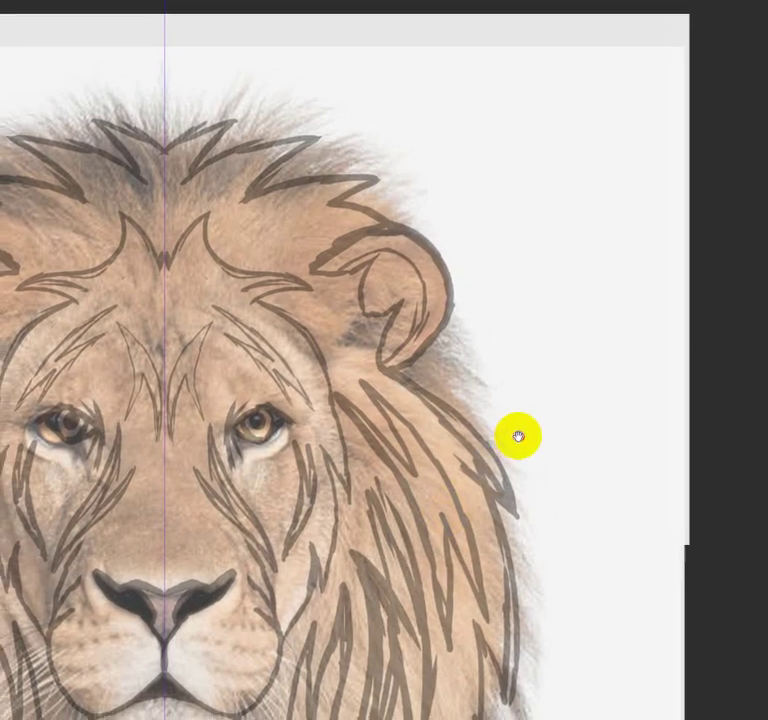
left_click_drag(518, 435, 684, 326)
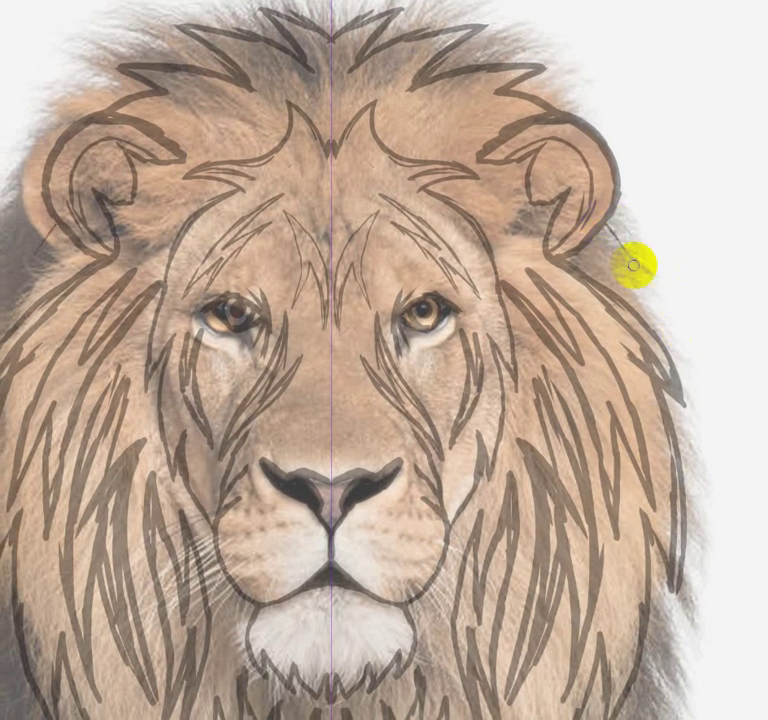
left_click_drag(626, 249, 634, 290)
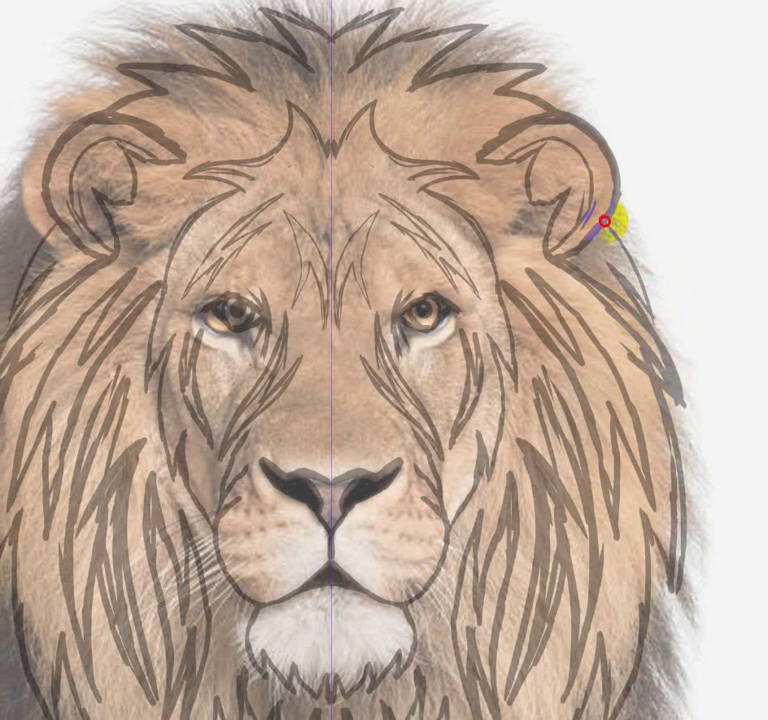
left_click_drag(604, 220, 607, 222)
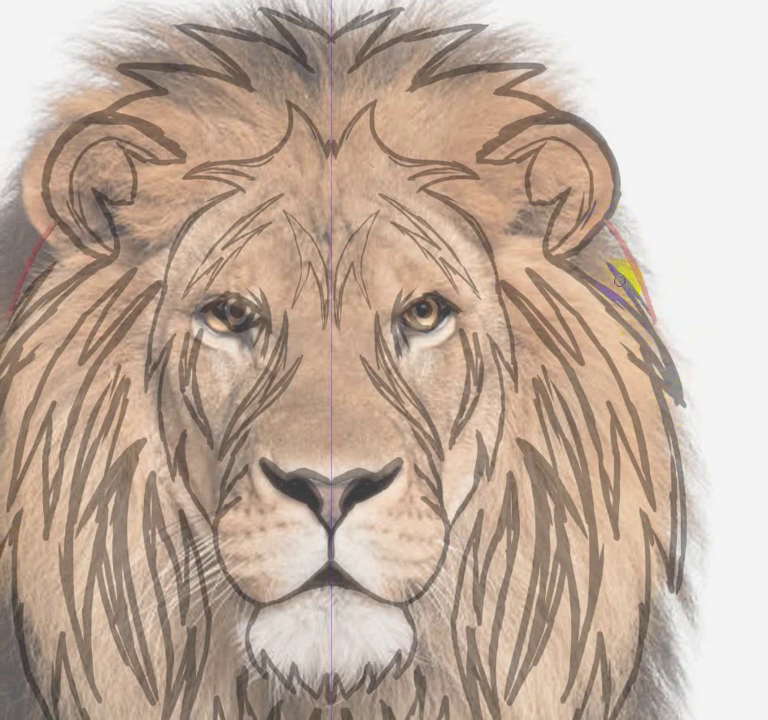
mouse_move(656, 329)
left_mouse_down()
mouse_move(675, 372)
mouse_move(647, 373)
left_mouse_up()
left_click_drag(681, 452, 677, 561)
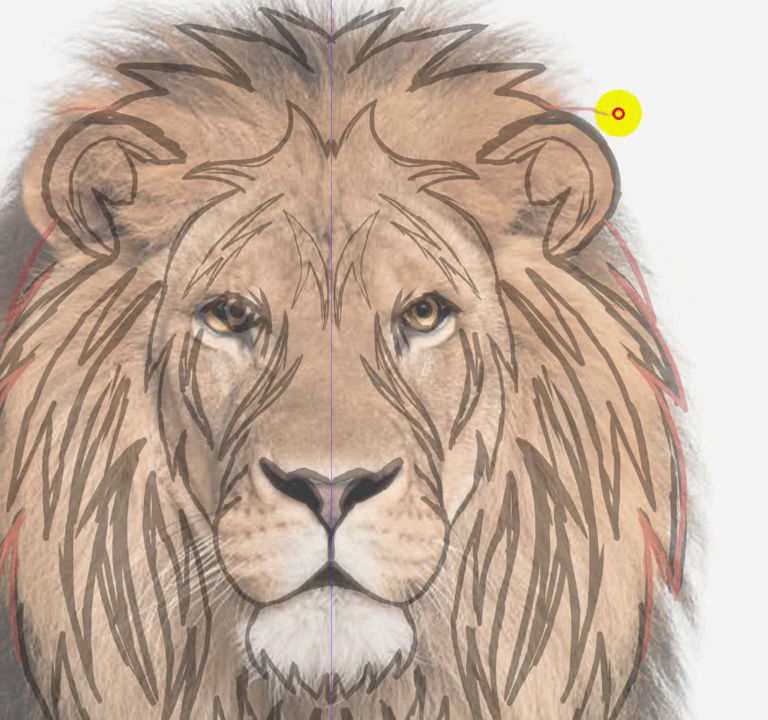
mouse_move(614, 132)
left_mouse_down()
mouse_move(645, 185)
mouse_move(631, 218)
left_mouse_up()
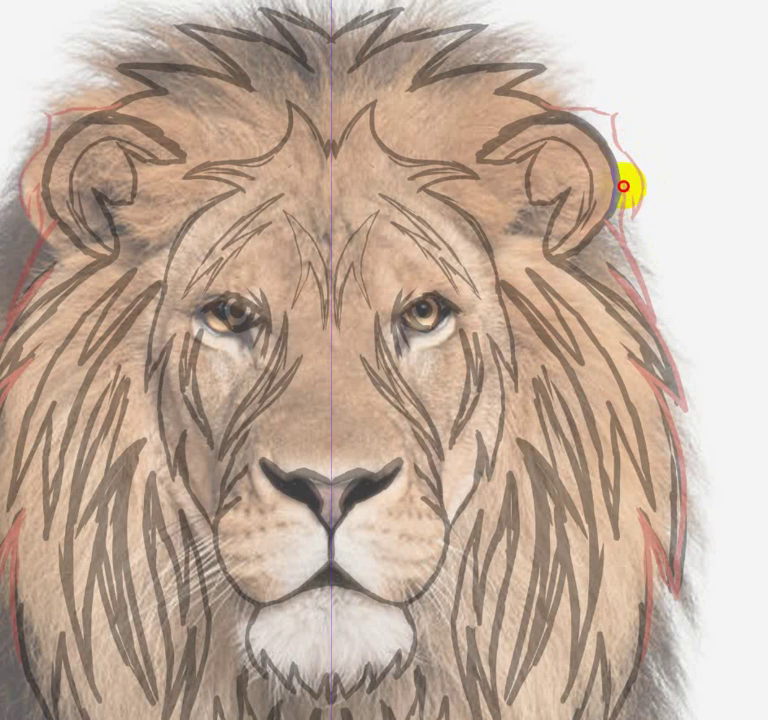
mouse_move(631, 222)
left_mouse_down()
mouse_move(628, 201)
mouse_move(639, 192)
mouse_move(631, 151)
mouse_move(602, 84)
mouse_move(528, 85)
mouse_move(556, 97)
left_mouse_up()
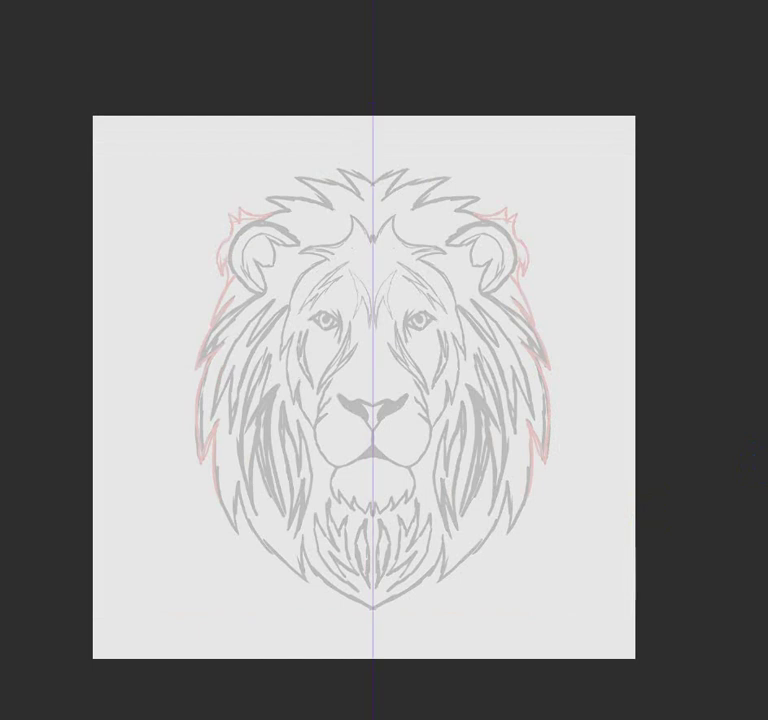
Lasso the mirrored central beard tufts and fill them red
scroll(415, 451, "up", 3)
scroll(415, 466, "up", 2)
scroll(415, 465, "down", 2)
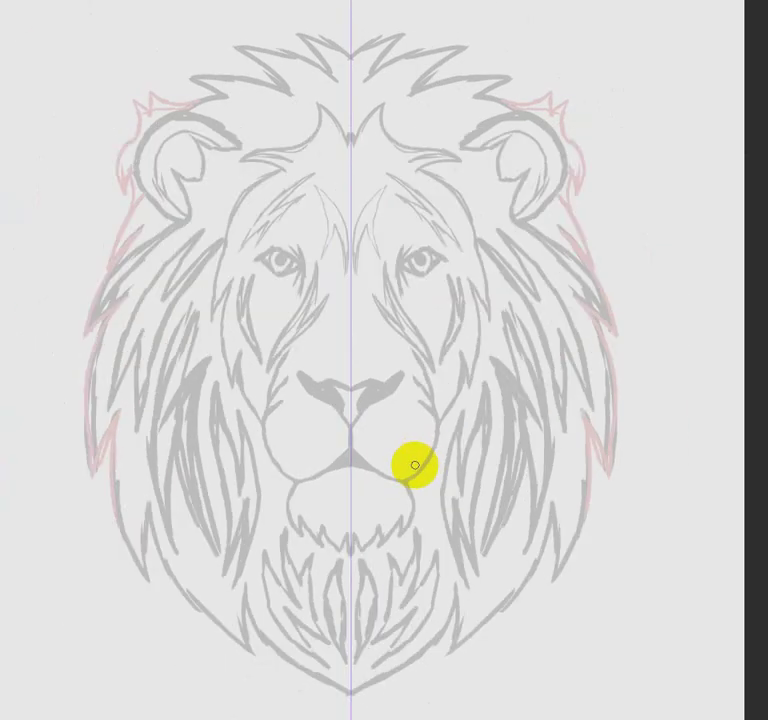
scroll(415, 470, "up", 2)
left_click_drag(459, 480, 497, 363)
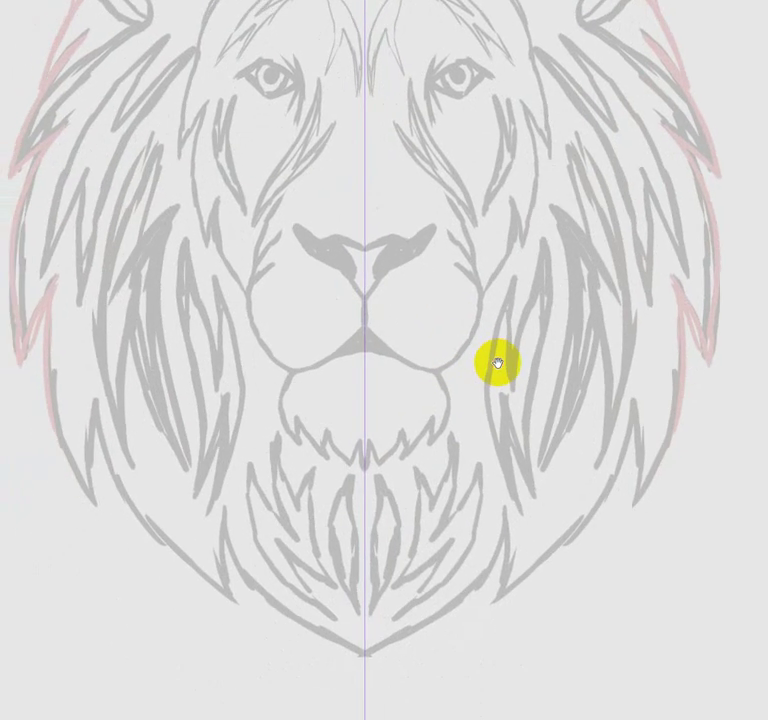
scroll(491, 478, "up", 3)
mouse_move(471, 519)
left_mouse_down()
mouse_move(609, 367)
mouse_move(583, 368)
left_mouse_up()
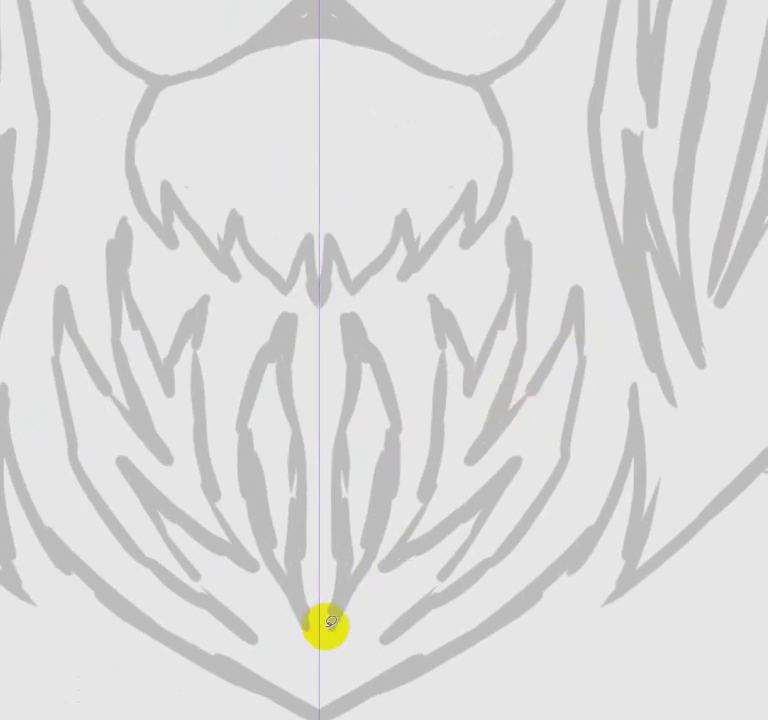
mouse_move(330, 625)
left_mouse_down()
mouse_move(381, 485)
mouse_move(376, 546)
mouse_move(346, 612)
mouse_move(331, 677)
mouse_move(331, 621)
left_mouse_up()
left_click(405, 708)
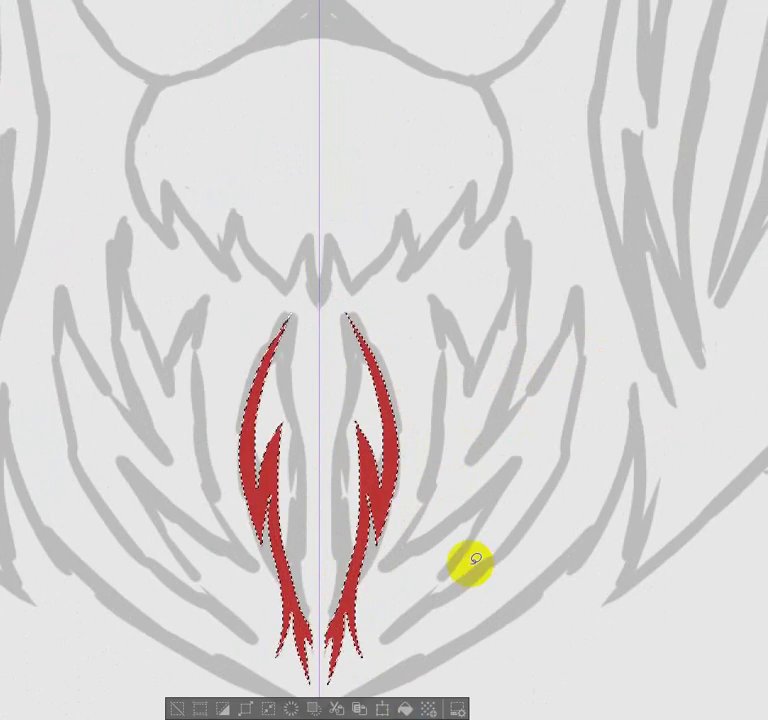
key("ctrl+d")
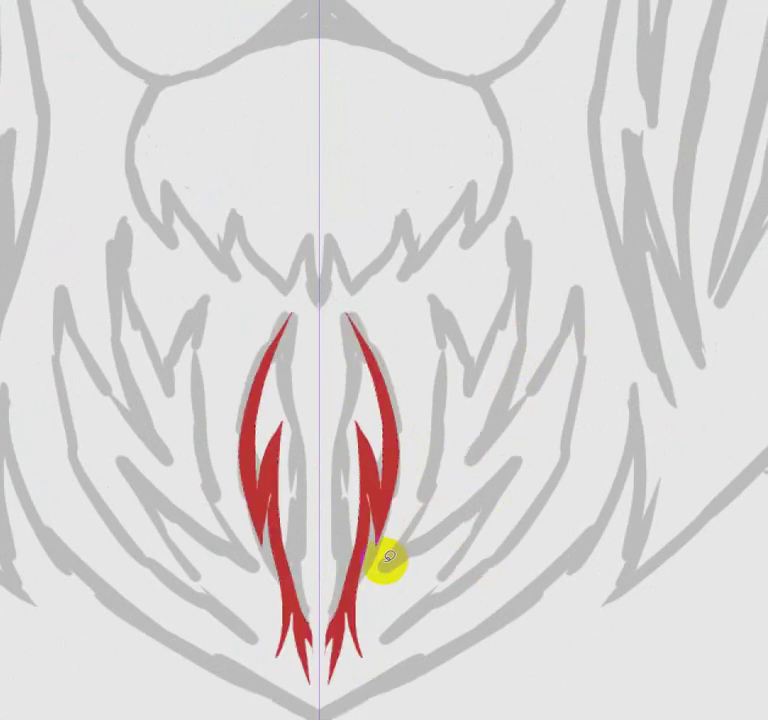
Lasso the outer mirrored beard tufts and fill them red
mouse_move(388, 557)
left_mouse_down()
mouse_move(478, 380)
mouse_move(516, 223)
mouse_move(535, 377)
mouse_move(580, 262)
mouse_move(542, 492)
mouse_move(417, 633)
mouse_move(515, 447)
left_mouse_up()
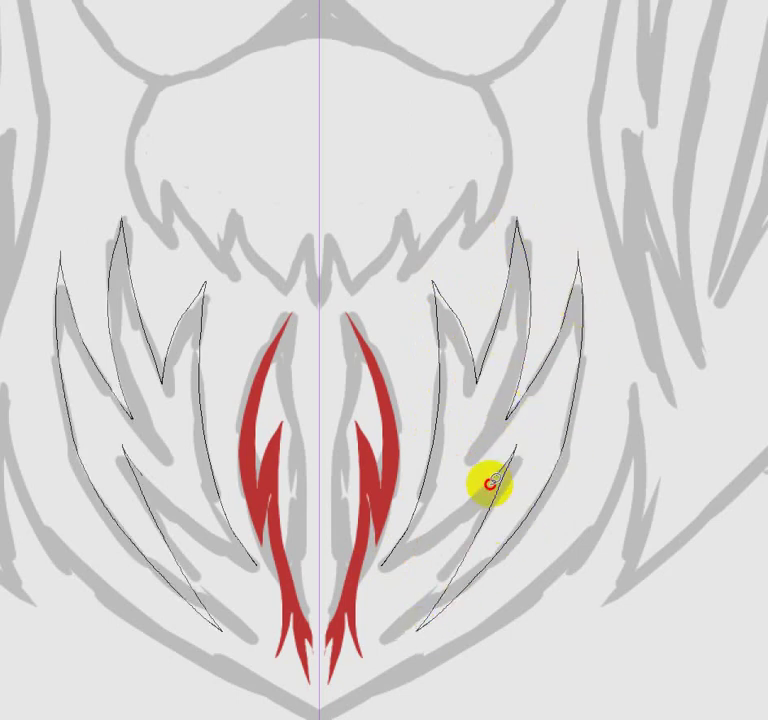
mouse_move(490, 484)
left_mouse_down()
mouse_move(454, 489)
mouse_move(392, 557)
left_mouse_up()
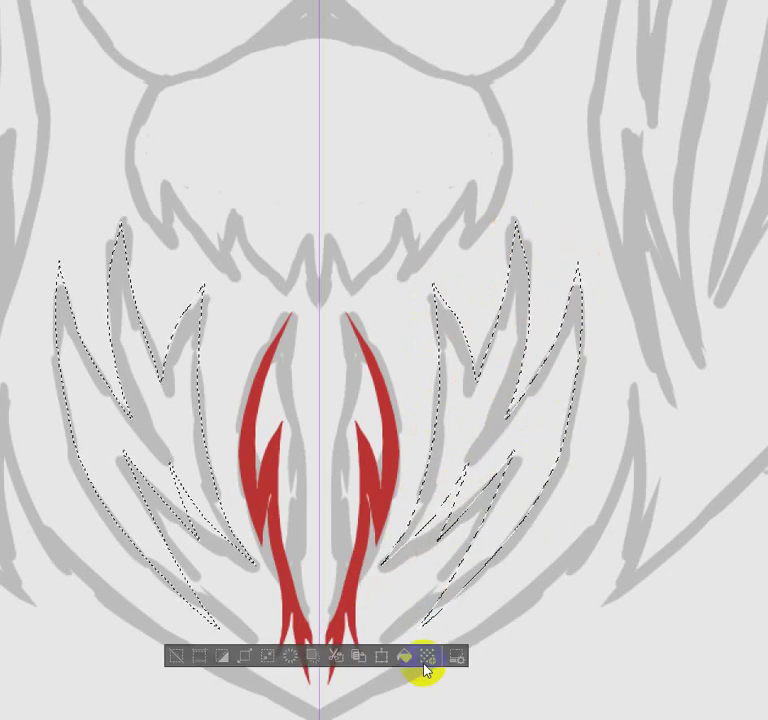
left_click(423, 658)
key("ctrl+d")
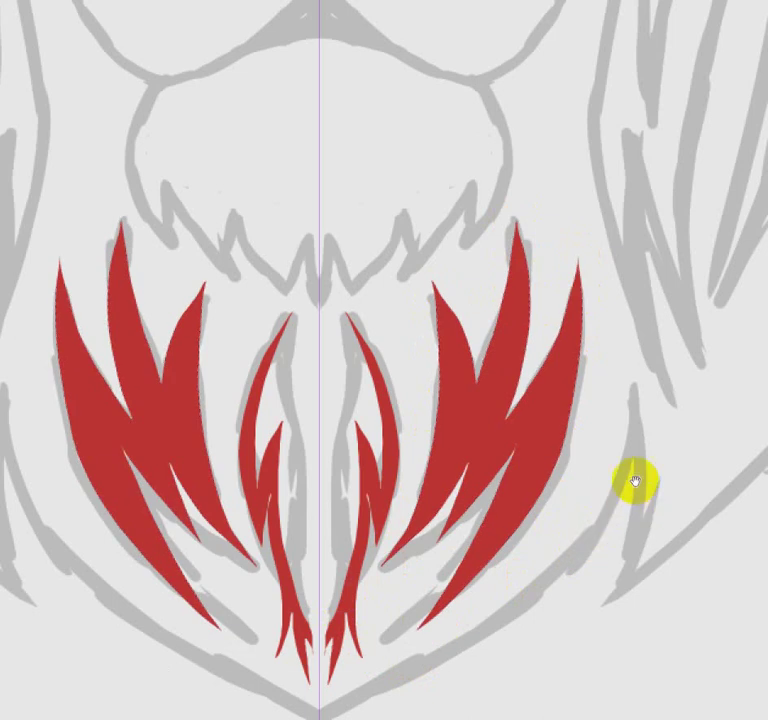
Lasso the zigzag chin below the mouth and fill it red
mouse_move(635, 483)
left_mouse_down()
mouse_move(506, 591)
mouse_move(526, 530)
mouse_move(621, 475)
mouse_move(626, 530)
mouse_move(669, 549)
left_mouse_up()
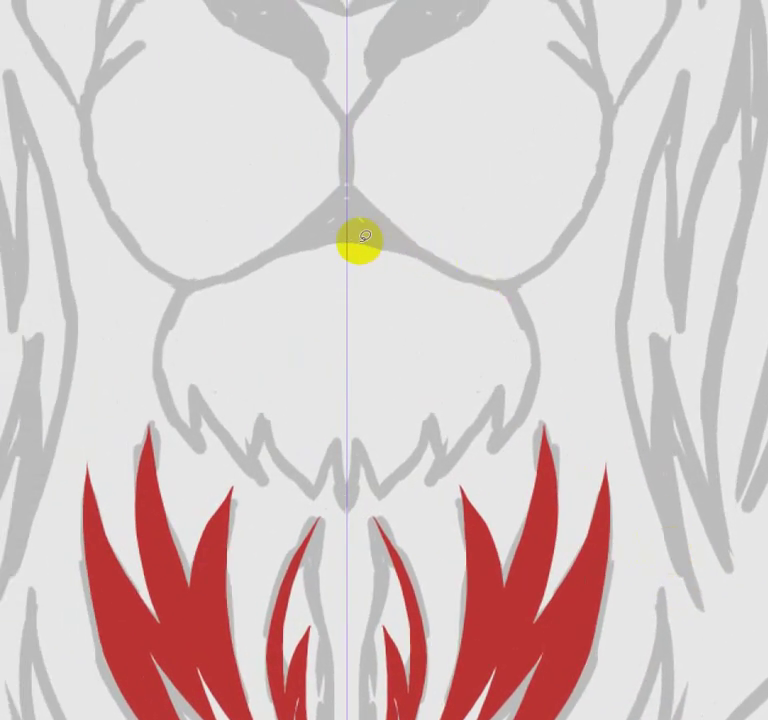
mouse_move(359, 239)
left_mouse_down()
mouse_move(459, 271)
mouse_move(507, 307)
mouse_move(527, 382)
mouse_move(502, 429)
mouse_move(506, 374)
mouse_move(463, 439)
mouse_move(446, 440)
mouse_move(437, 405)
mouse_move(382, 483)
mouse_move(364, 415)
mouse_move(346, 497)
mouse_move(366, 464)
left_mouse_up()
mouse_move(376, 508)
left_mouse_down()
mouse_move(434, 449)
mouse_move(430, 489)
mouse_move(490, 416)
mouse_move(492, 449)
mouse_move(500, 446)
mouse_move(540, 355)
mouse_move(518, 283)
mouse_move(406, 233)
mouse_move(355, 183)
mouse_move(355, 160)
left_mouse_up()
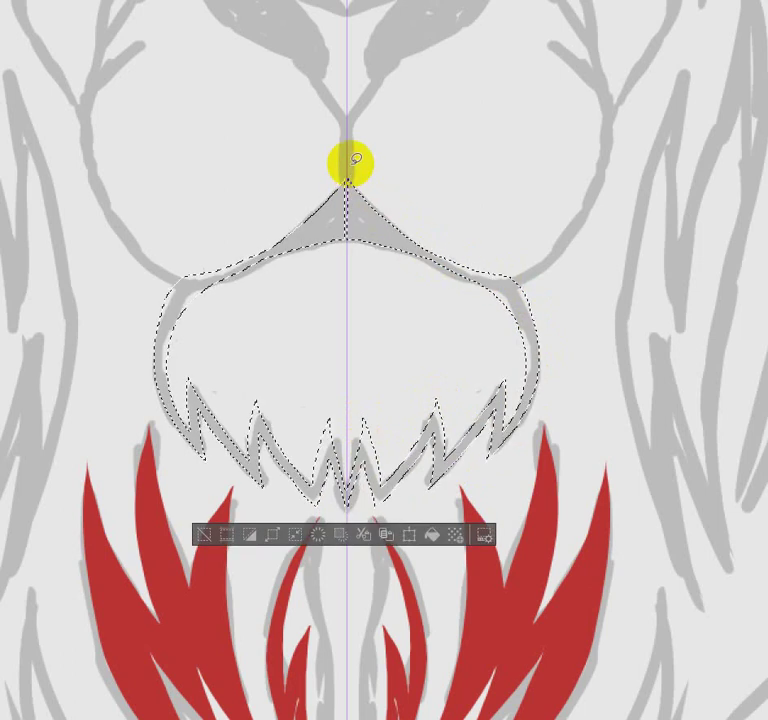
left_click(432, 535)
key("ctrl+d")
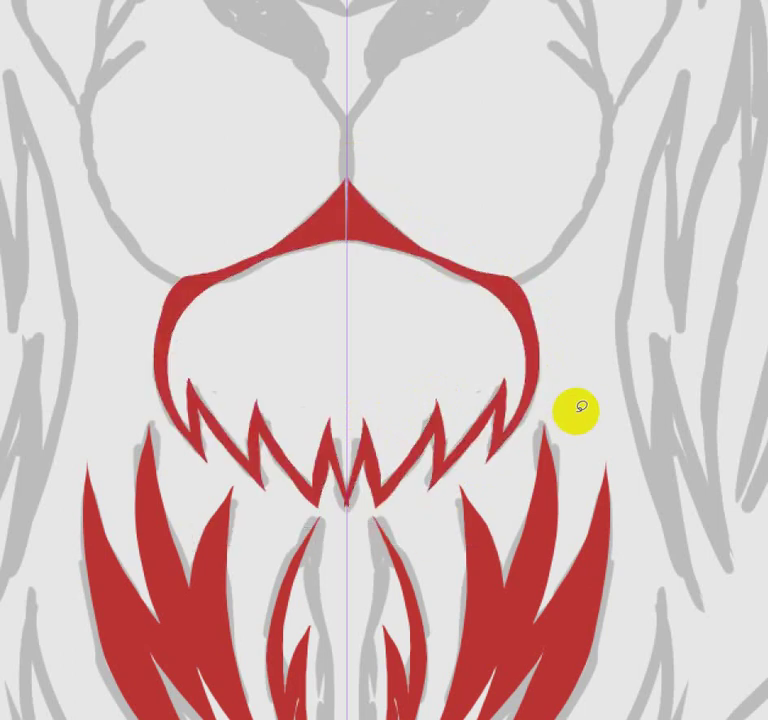
Begin a mirrored lasso outline of the nose
scroll(575, 415, "down", 3)
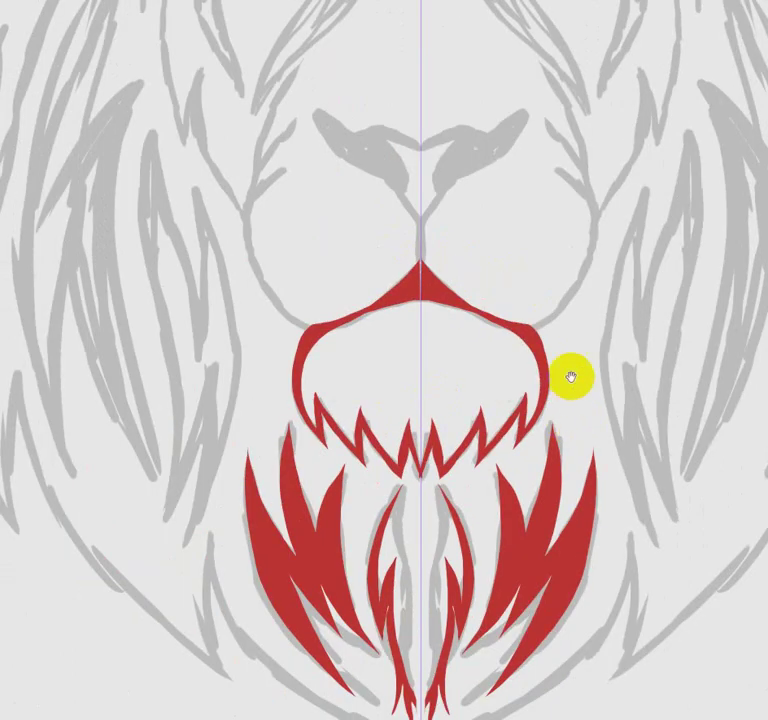
scroll(571, 374, "up", 3)
scroll(549, 531, "up", 2)
scroll(585, 538, "up", 2)
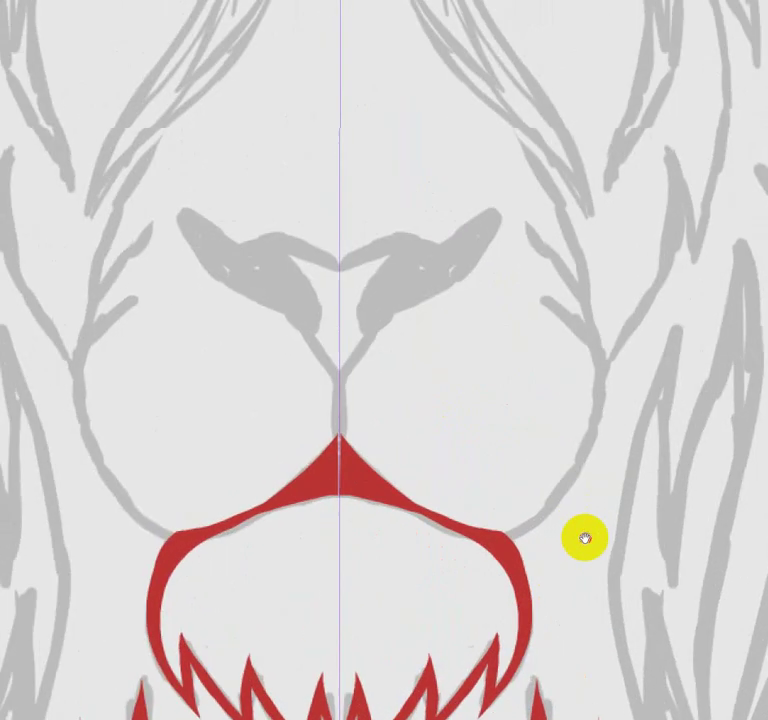
mouse_move(346, 295)
left_mouse_down()
mouse_move(397, 262)
mouse_move(511, 245)
mouse_move(509, 271)
mouse_move(468, 318)
mouse_move(393, 362)
mouse_move(355, 408)
mouse_move(348, 489)
mouse_move(348, 404)
left_mouse_up()
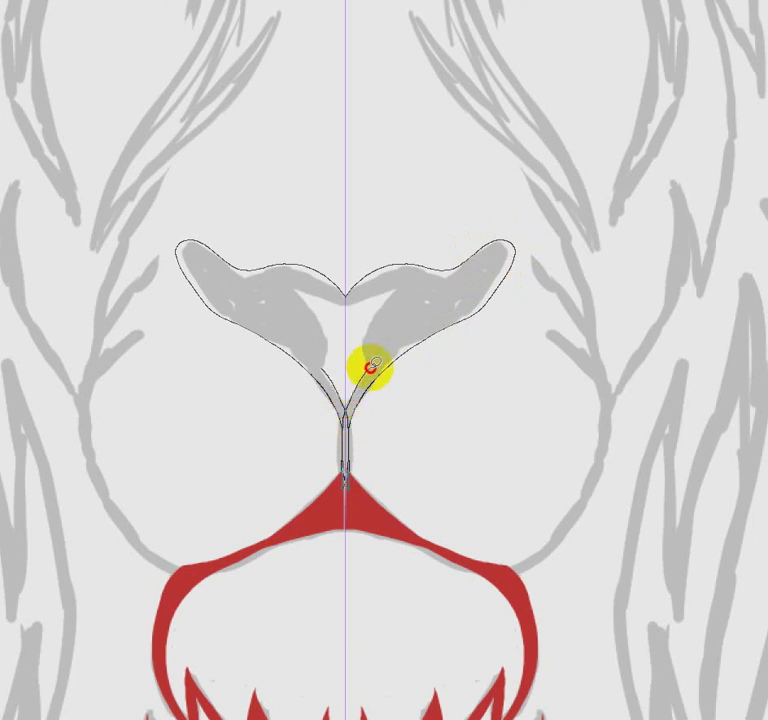
Finish the nose outline and fill the nose solid red
mouse_move(367, 345)
left_mouse_down()
mouse_move(405, 279)
mouse_move(377, 297)
mouse_move(338, 303)
left_mouse_up()
left_click(429, 515)
key("ctrl+d")
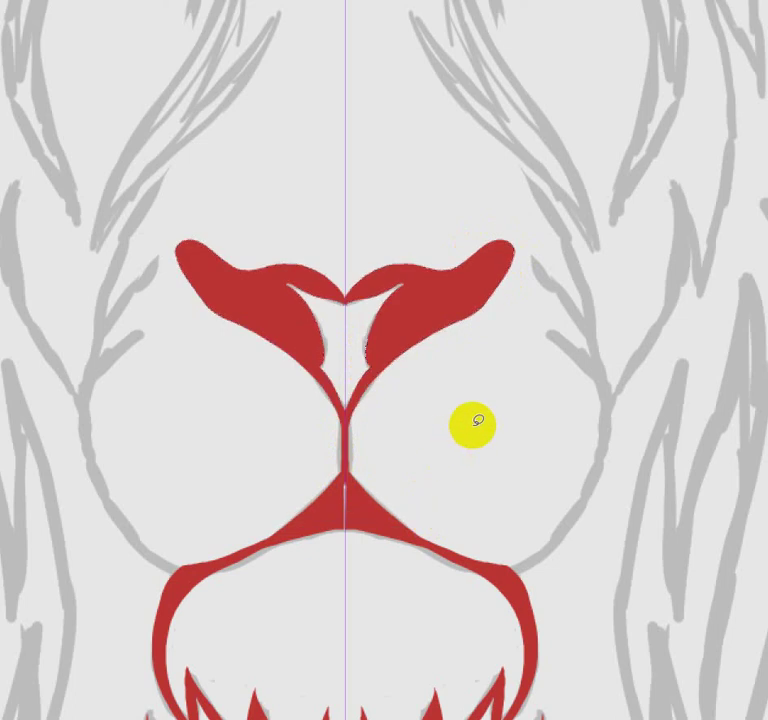
scroll(518, 403, "down", 1)
scroll(518, 403, "down", 3)
scroll(518, 402, "down", 2)
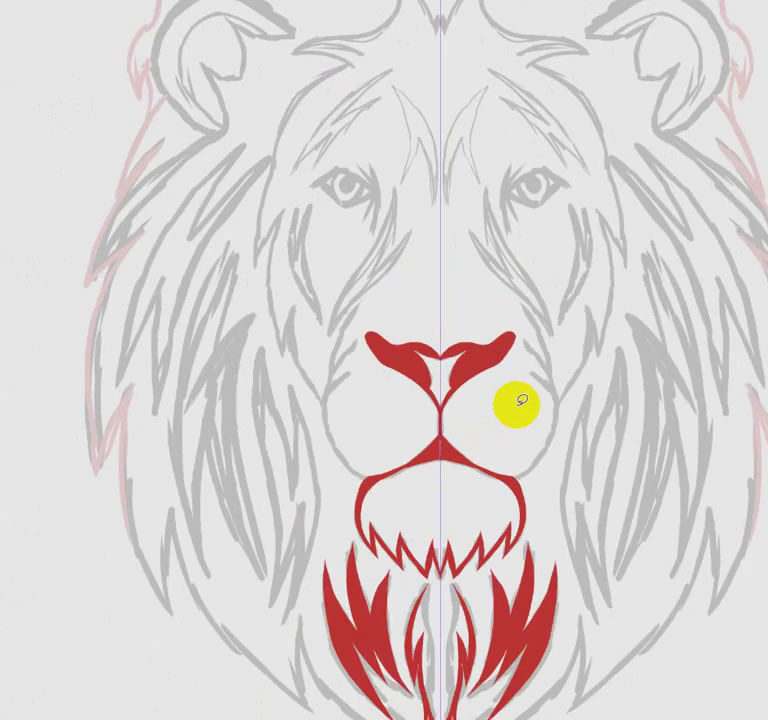
scroll(537, 445, "up", 3)
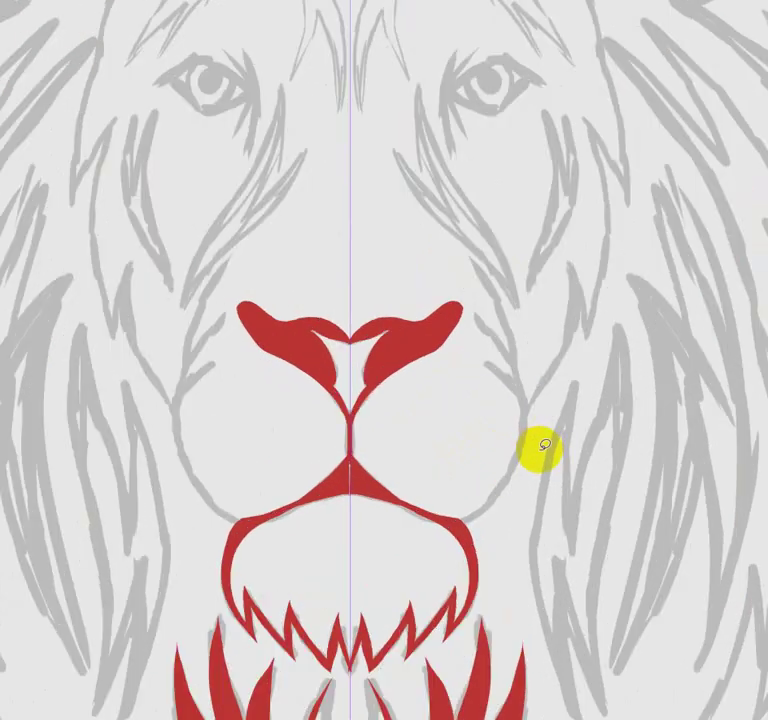
scroll(541, 445, "up", 3)
Lasso the mirrored muzzle cheek curves down to the mouth and fill them red
left_click_drag(545, 459, 598, 420)
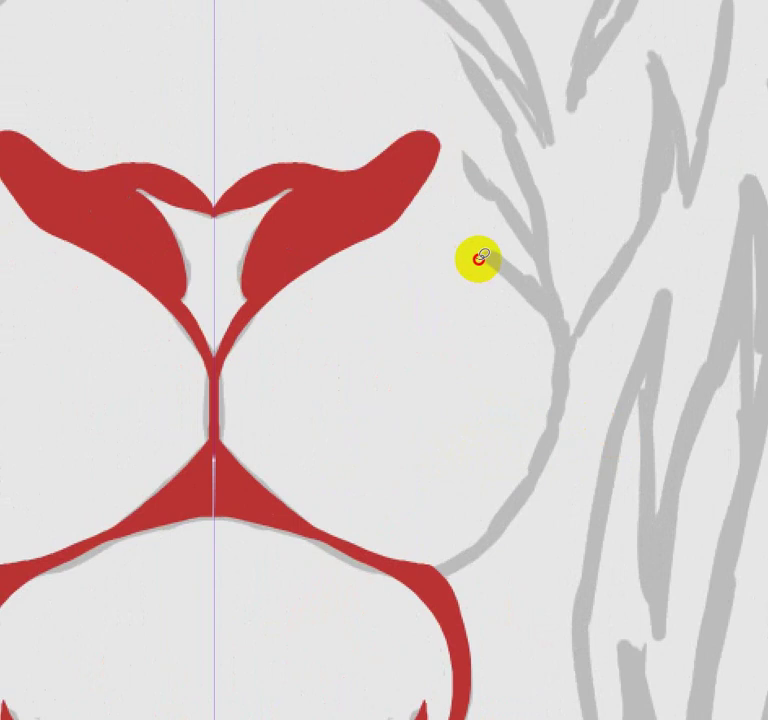
mouse_move(479, 258)
left_mouse_down()
mouse_move(523, 303)
mouse_move(555, 384)
mouse_move(518, 482)
mouse_move(437, 558)
mouse_move(507, 531)
mouse_move(574, 379)
mouse_move(516, 257)
mouse_move(466, 228)
mouse_move(533, 278)
mouse_move(459, 250)
mouse_move(450, 231)
left_mouse_up()
left_click(299, 621)
key("ctrl+d")
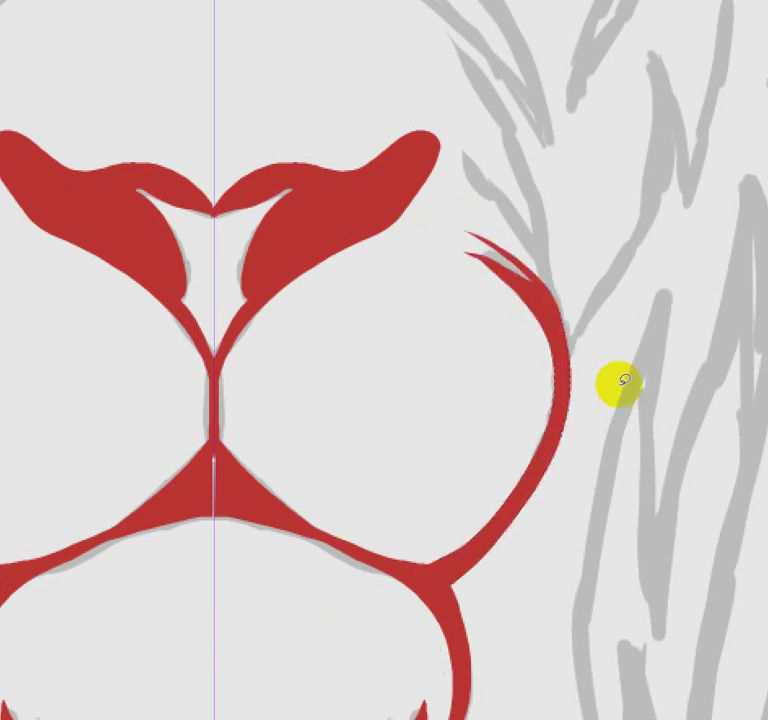
Lasso small mirrored tufts above the red cheek tips and fill them red
left_click_drag(621, 384, 588, 546)
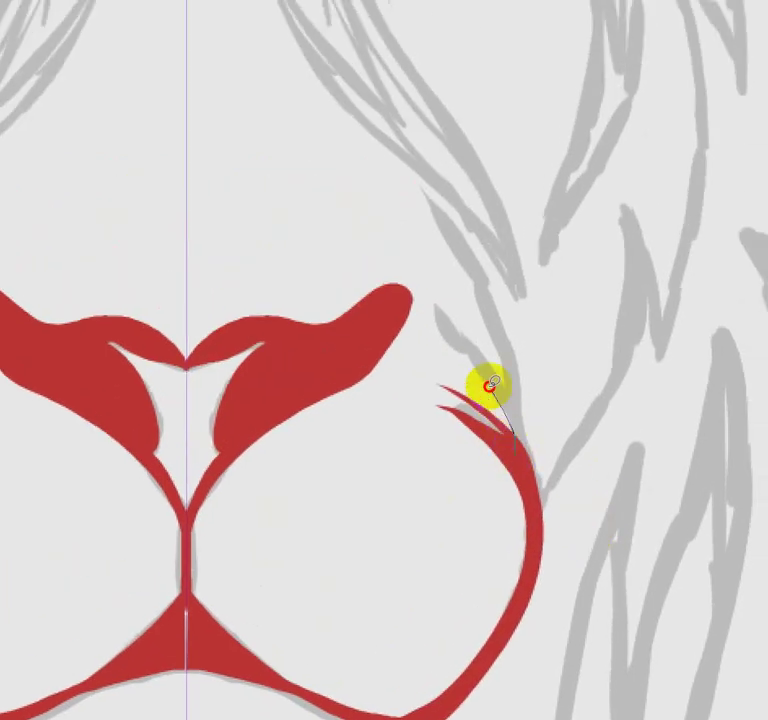
mouse_move(516, 440)
left_mouse_down()
mouse_move(452, 340)
mouse_move(509, 391)
mouse_move(470, 295)
mouse_move(411, 209)
mouse_move(488, 295)
mouse_move(537, 406)
mouse_move(535, 511)
left_mouse_up()
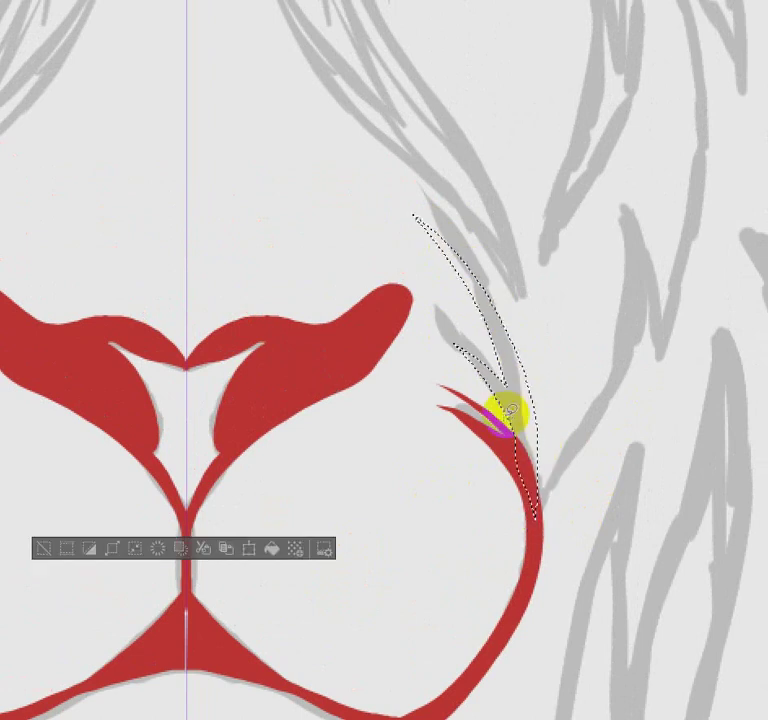
left_click(272, 548)
key("ctrl+d")
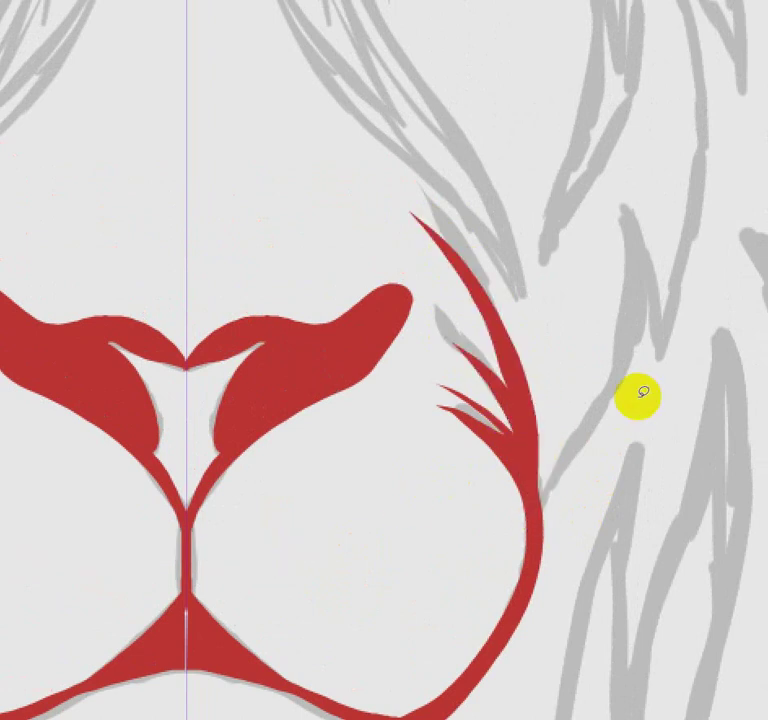
scroll(640, 395, "down", 3)
mouse_move(640, 395)
left_mouse_down()
mouse_move(588, 497)
mouse_move(563, 520)
mouse_move(576, 477)
left_mouse_up()
Lasso the mirrored side-of-face line toward the eyes and fill it red
scroll(572, 512, "down", 3)
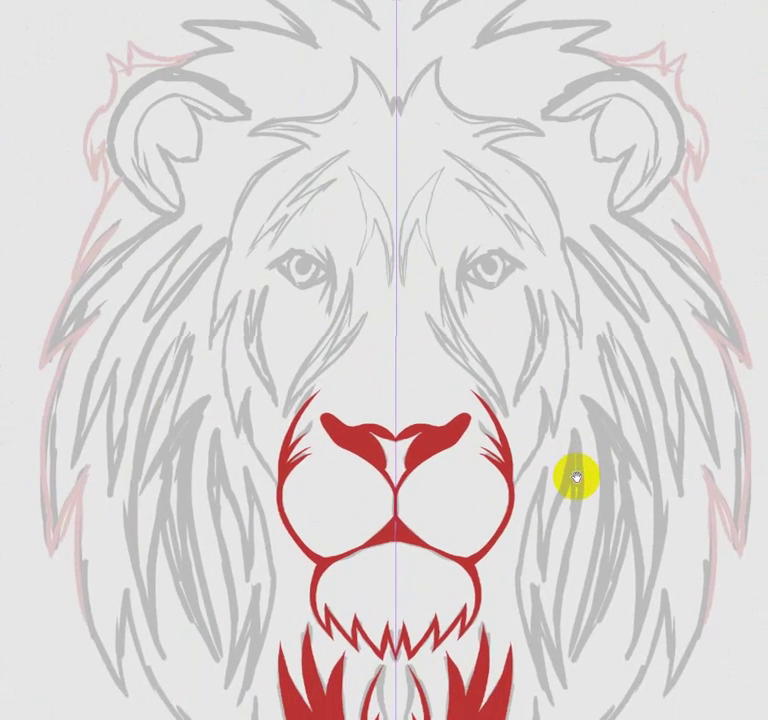
scroll(571, 494, "up", 3)
scroll(570, 497, "up", 2)
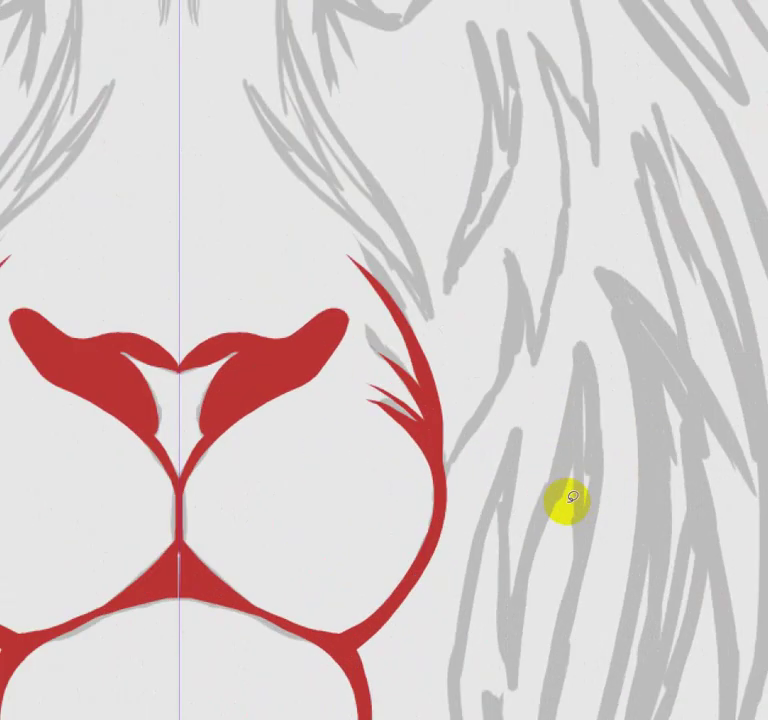
mouse_move(563, 507)
left_mouse_down()
mouse_move(598, 483)
mouse_move(614, 483)
mouse_move(468, 536)
mouse_move(526, 425)
mouse_move(542, 312)
mouse_move(525, 137)
mouse_move(549, 190)
mouse_move(551, 366)
mouse_move(518, 466)
mouse_move(511, 386)
mouse_move(497, 485)
mouse_move(436, 580)
left_mouse_up()
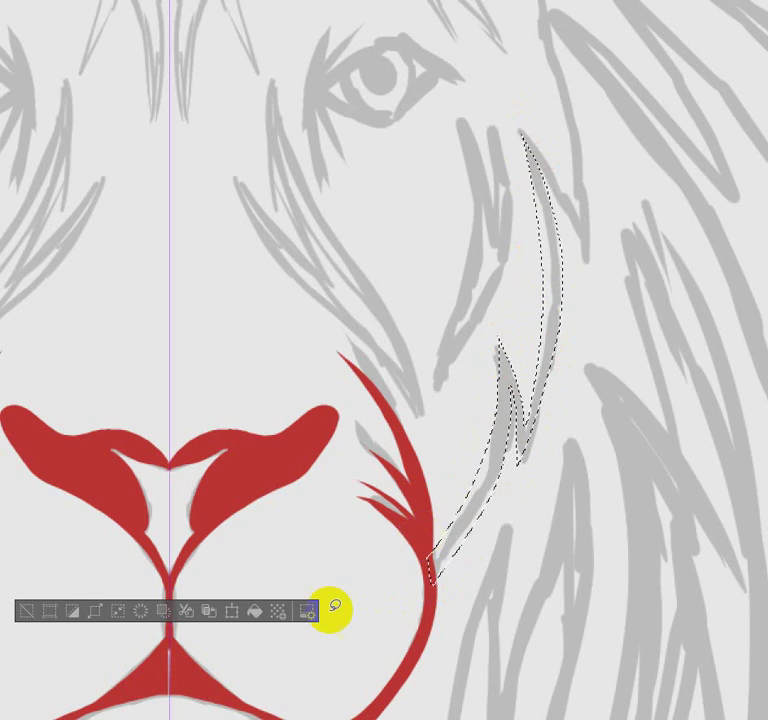
left_click(254, 610)
key("ctrl+d")
Extend the face outline past the eyes to the brow and fill it red
mouse_move(638, 329)
left_mouse_down()
mouse_move(548, 490)
mouse_move(463, 459)
left_mouse_up()
left_click_drag(428, 430, 500, 454)
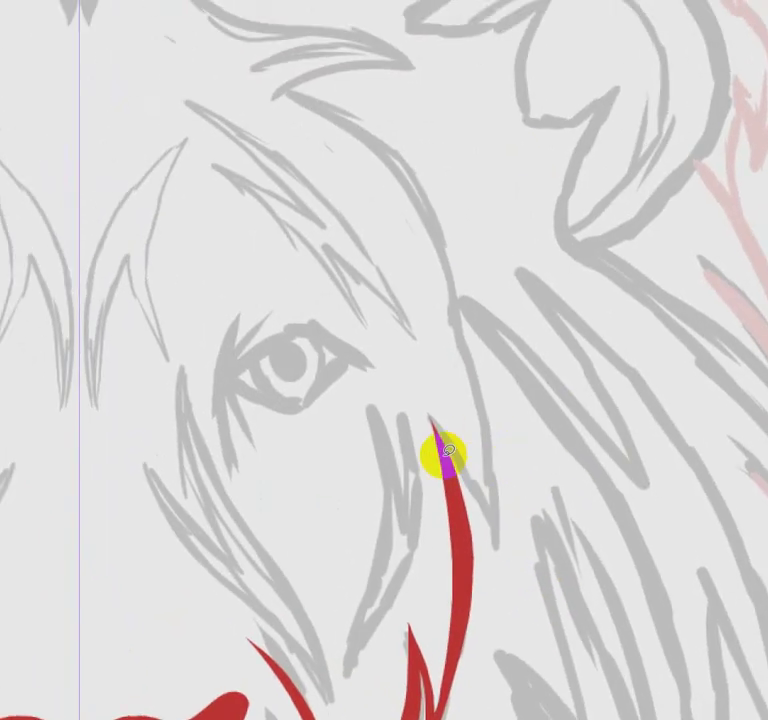
mouse_move(452, 462)
left_mouse_down()
mouse_move(500, 548)
mouse_move(489, 420)
mouse_move(415, 200)
mouse_move(300, 92)
mouse_move(363, 158)
mouse_move(432, 252)
mouse_move(483, 436)
mouse_move(489, 506)
mouse_move(442, 434)
left_mouse_up()
left_click(163, 575)
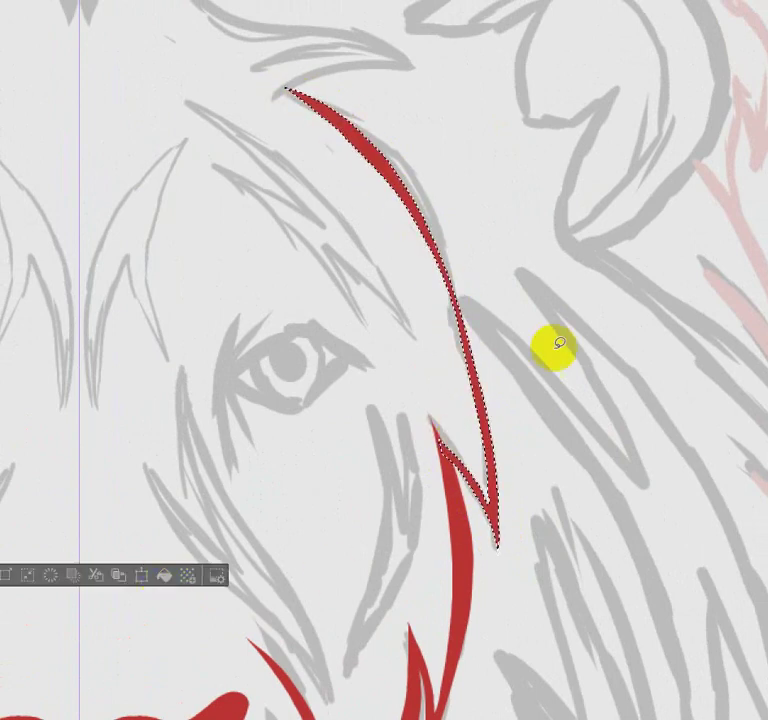
key("ctrl+d")
Lasso the notched forehead crest from the red line's tip and fill it red
mouse_move(588, 315)
left_mouse_down()
mouse_move(598, 404)
mouse_move(674, 549)
left_mouse_up()
mouse_move(627, 429)
left_mouse_down()
mouse_move(665, 477)
mouse_move(686, 473)
left_mouse_up()
mouse_move(477, 366)
left_mouse_down()
mouse_move(575, 340)
mouse_move(463, 283)
mouse_move(355, 254)
mouse_move(343, 161)
mouse_move(283, 207)
mouse_move(257, 254)
mouse_move(245, 228)
mouse_move(252, 274)
mouse_move(326, 182)
mouse_move(339, 254)
mouse_move(384, 291)
mouse_move(435, 297)
left_mouse_up()
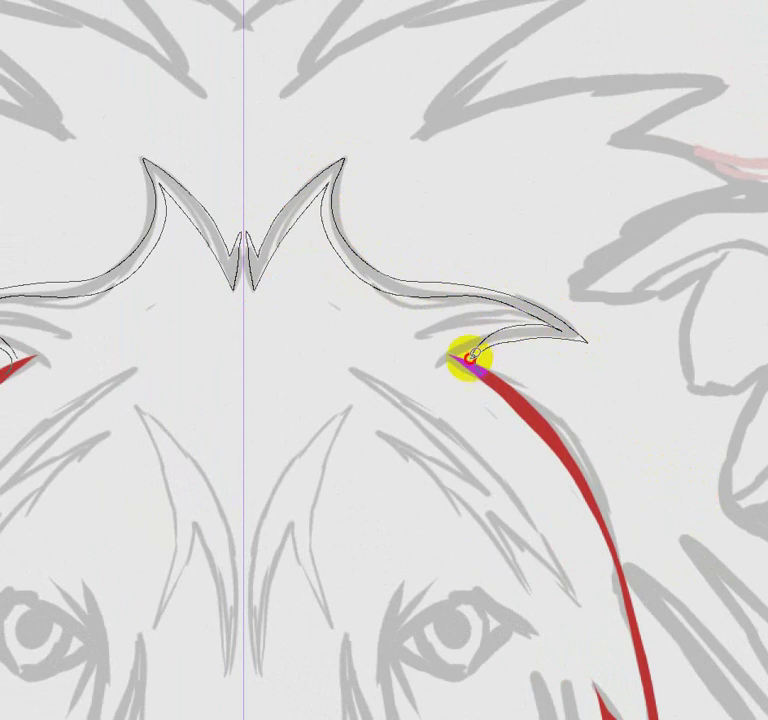
left_click_drag(470, 355, 473, 358)
left_click(328, 399)
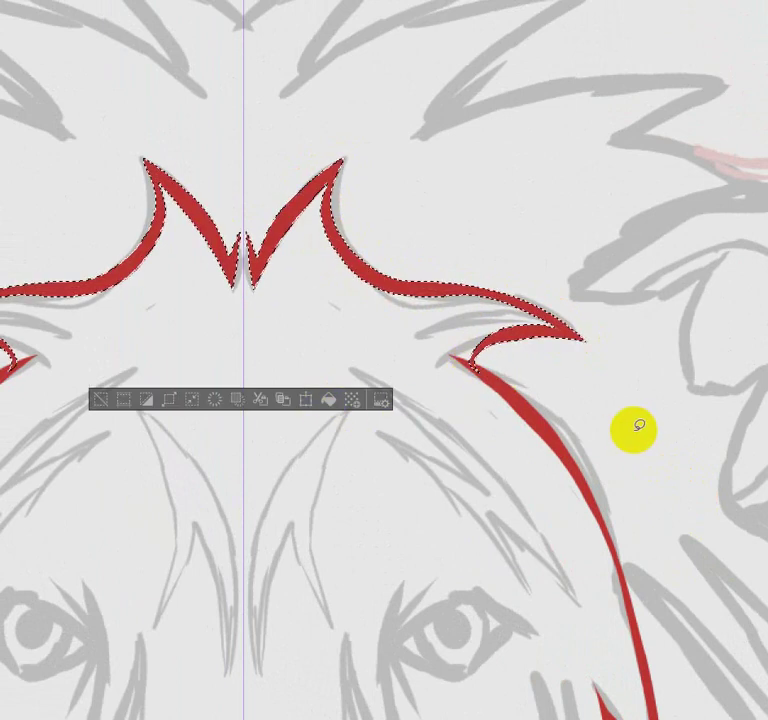
key("ctrl+d")
scroll(638, 424, "down", 2)
scroll(638, 424, "down", 2)
scroll(630, 420, "down", 2)
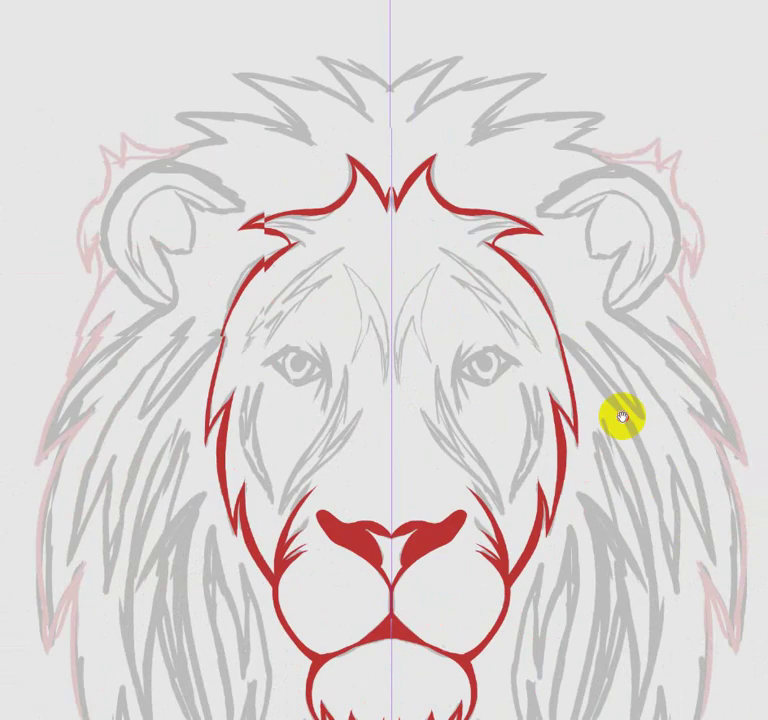
left_click_drag(621, 418, 600, 343)
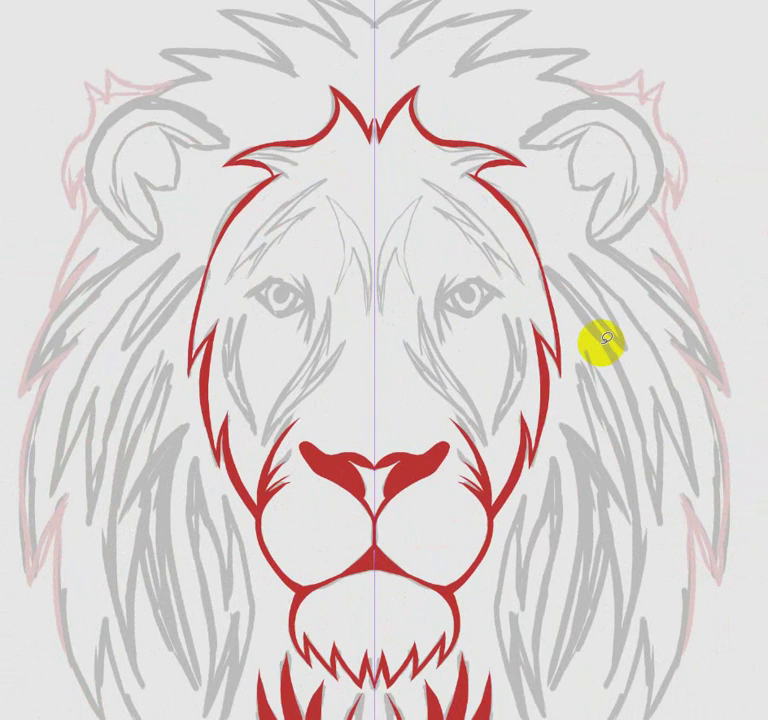
Lasso fur strands inside the face outline by the eyes and fill them red
scroll(604, 340, "up", 2)
scroll(603, 343, "up", 2)
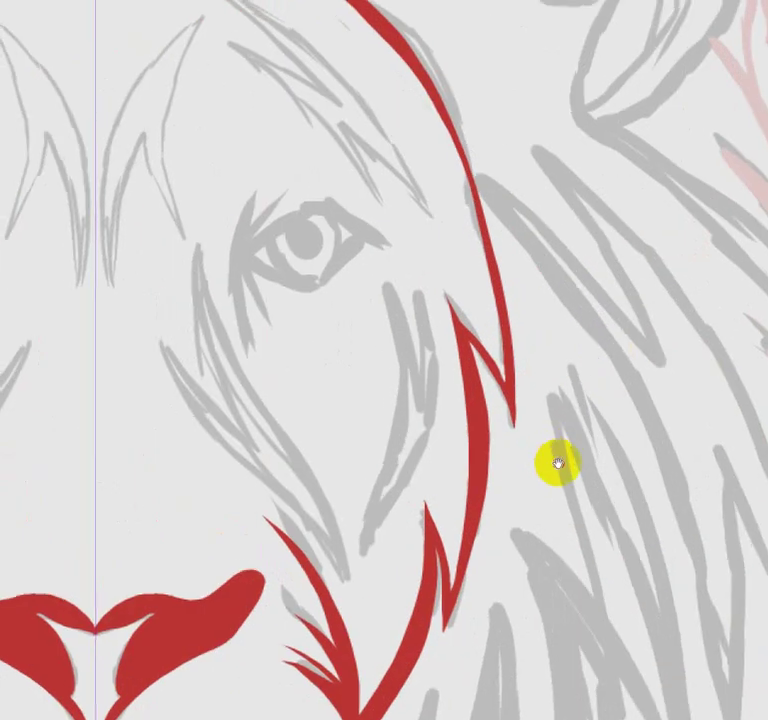
mouse_move(557, 459)
left_mouse_down()
mouse_move(683, 445)
mouse_move(651, 411)
left_mouse_up()
left_click(617, 411)
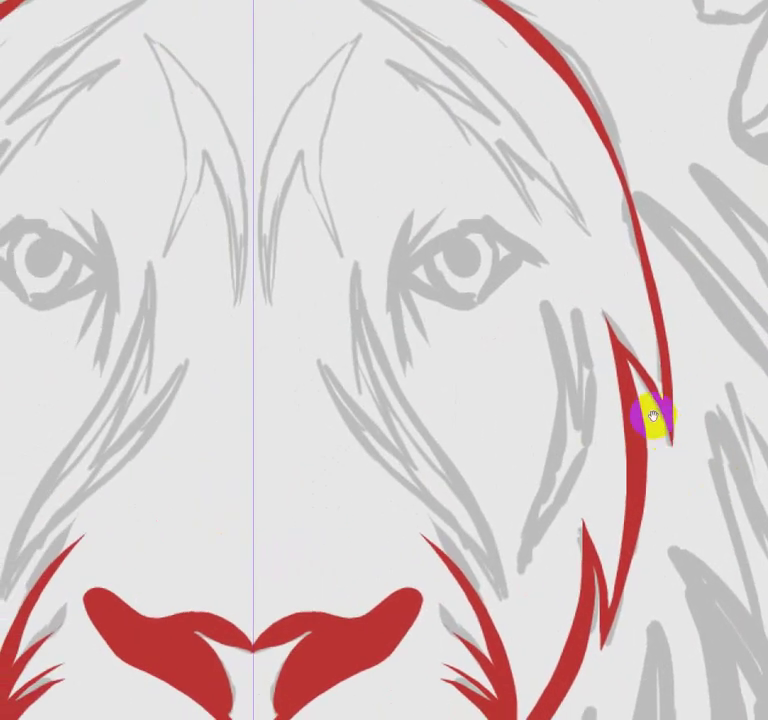
mouse_move(543, 303)
left_mouse_down()
mouse_move(557, 355)
mouse_move(535, 537)
mouse_move(583, 317)
mouse_move(576, 292)
left_mouse_up()
mouse_move(566, 368)
left_mouse_down()
mouse_move(552, 309)
mouse_move(552, 408)
mouse_move(511, 566)
mouse_move(576, 482)
mouse_move(571, 294)
left_mouse_up()
left_click(563, 336)
left_click(338, 597)
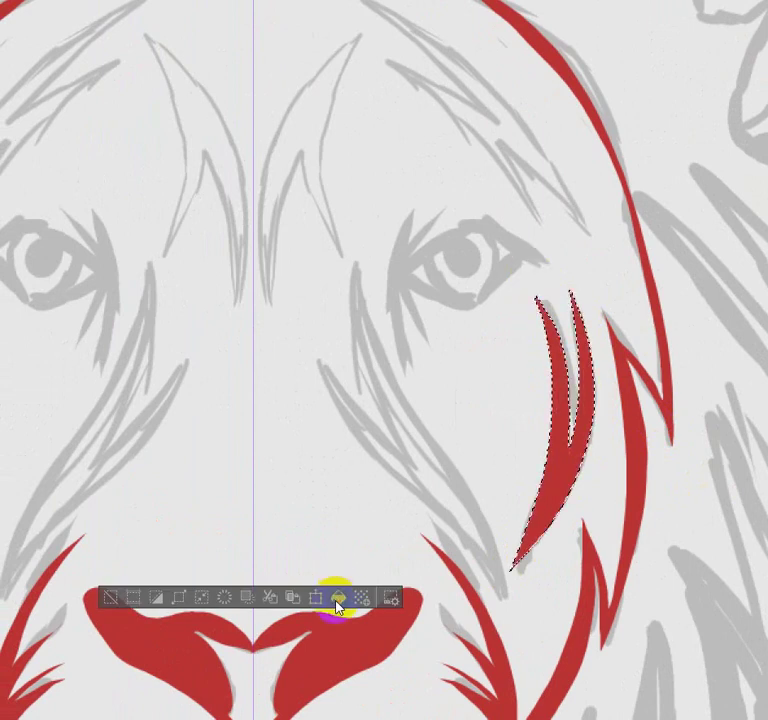
left_click(634, 420)
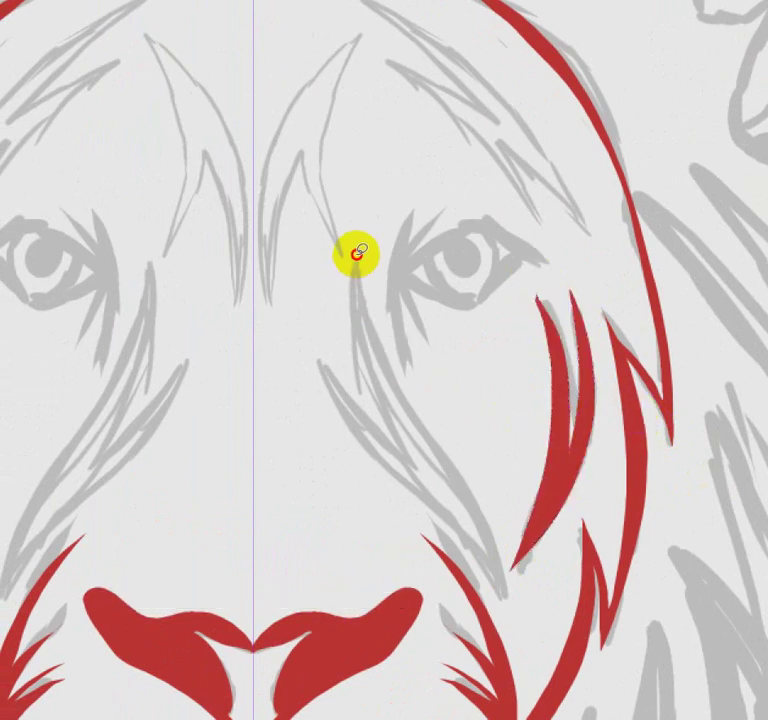
Lasso mirrored fur strands below the eyes and fill them red
mouse_move(357, 256)
left_mouse_down()
mouse_move(375, 334)
mouse_move(471, 492)
mouse_move(500, 592)
mouse_move(324, 363)
mouse_move(453, 513)
mouse_move(365, 406)
mouse_move(434, 458)
mouse_move(350, 301)
mouse_move(356, 258)
left_mouse_up()
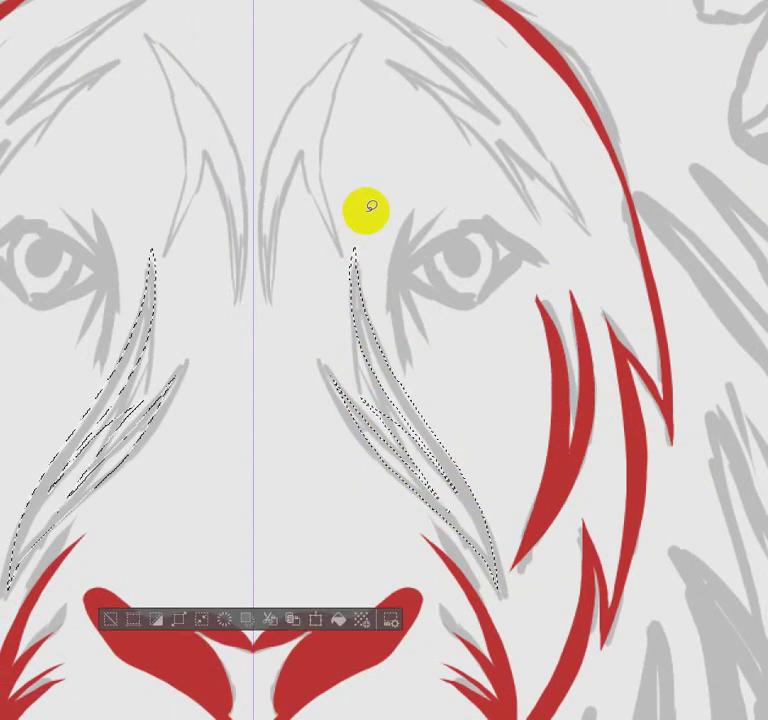
left_click(338, 620)
left_click(490, 437)
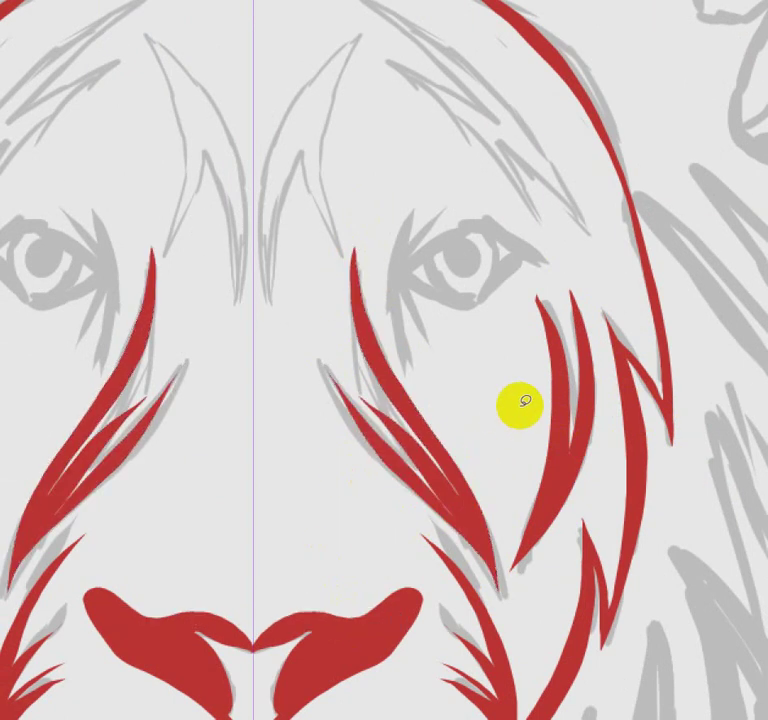
scroll(520, 405, "up", 2)
scroll(535, 518, "up", 2)
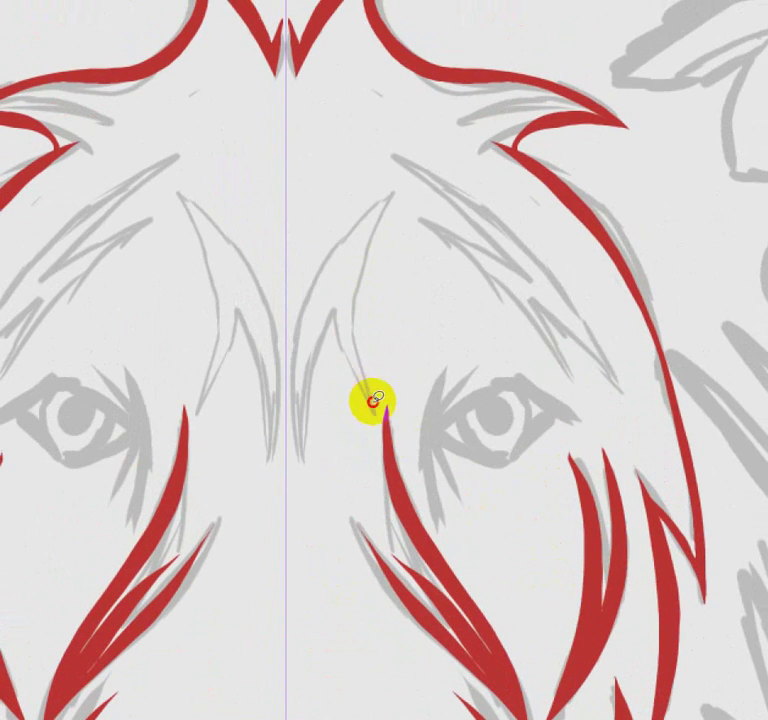
Lasso mirrored brow spikes and an inner-eye strand above the eyes and fill them red
left_click_drag(372, 403, 387, 209)
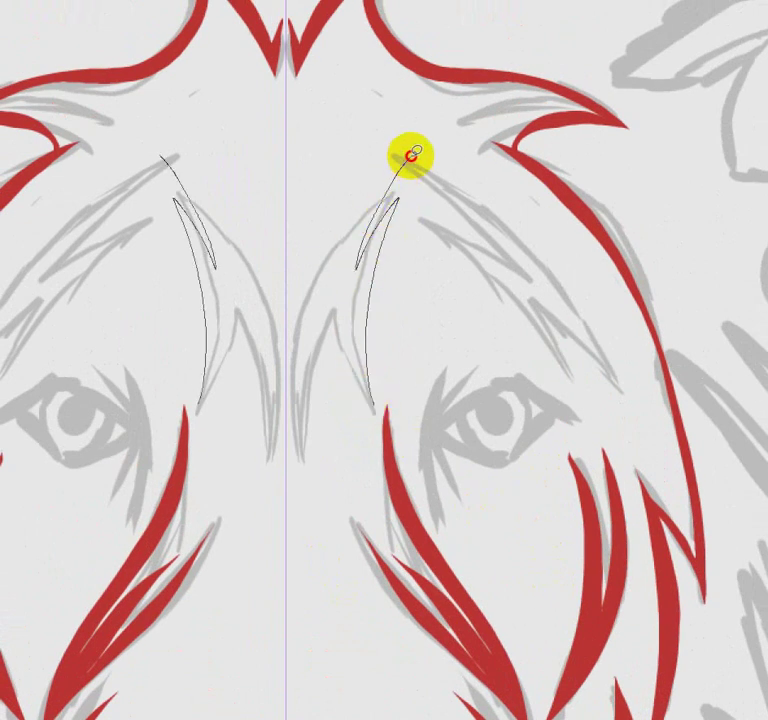
mouse_move(411, 158)
left_mouse_down()
mouse_move(333, 247)
mouse_move(298, 432)
mouse_move(310, 345)
mouse_move(331, 278)
mouse_move(341, 334)
mouse_move(380, 420)
left_mouse_up()
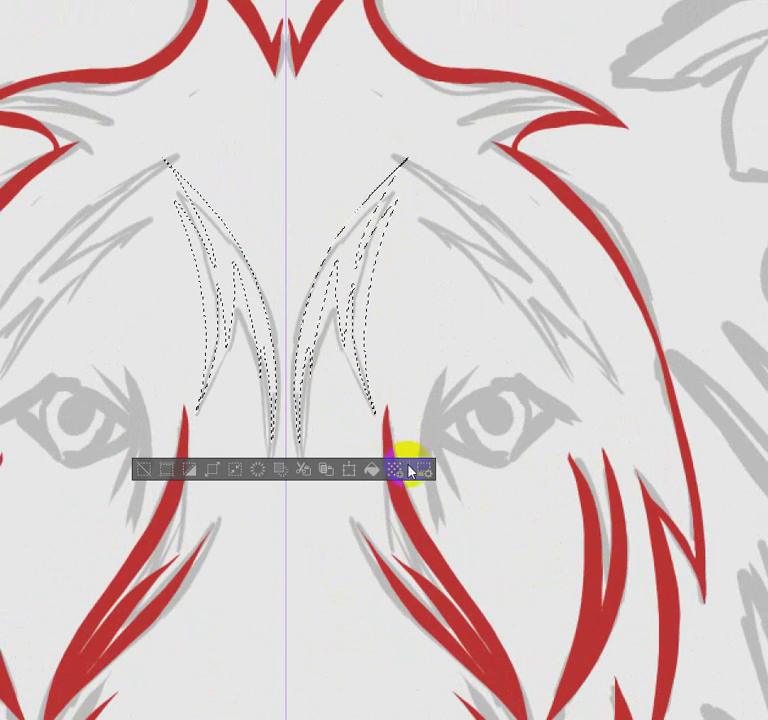
left_click(404, 466)
key("ctrl+d")
scroll(450, 313, "down", 2)
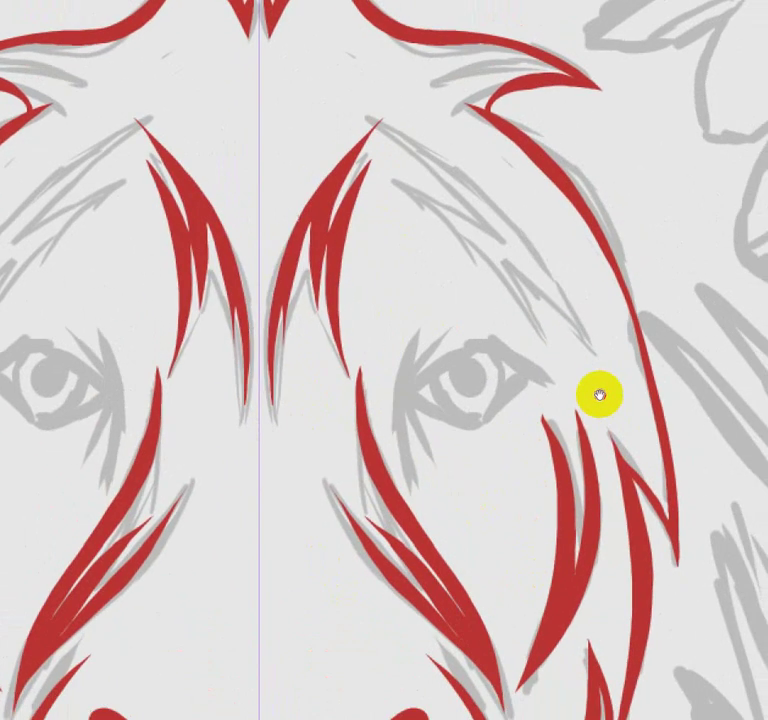
Lasso zigzag mane strands above the eyes and fill them red
mouse_move(413, 189)
left_mouse_down()
mouse_move(472, 234)
mouse_move(533, 305)
mouse_move(545, 302)
mouse_move(591, 351)
mouse_move(481, 168)
mouse_move(492, 221)
mouse_move(406, 158)
mouse_move(391, 175)
mouse_move(518, 249)
left_mouse_up()
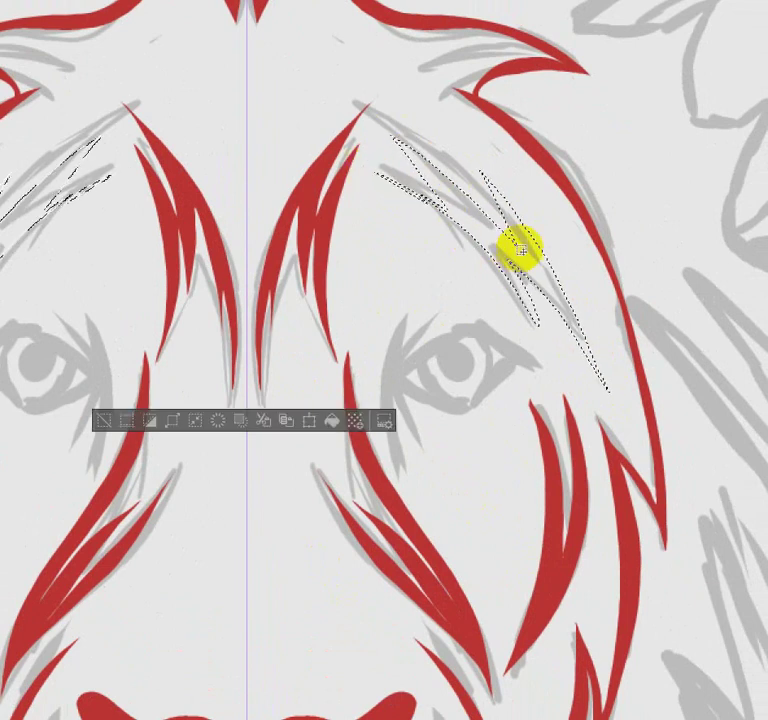
left_click(420, 207)
mouse_move(393, 172)
left_mouse_down()
mouse_move(495, 269)
mouse_move(507, 261)
mouse_move(583, 343)
mouse_move(503, 203)
mouse_move(405, 125)
mouse_move(507, 243)
mouse_move(380, 162)
left_mouse_up()
left_click(336, 376)
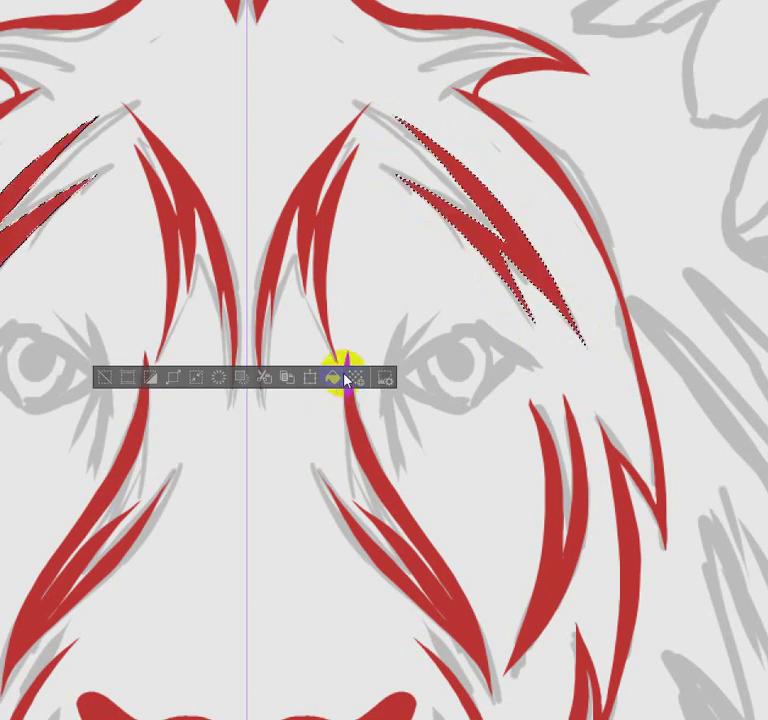
left_click(583, 366)
scroll(588, 360, "down", 2)
scroll(590, 360, "down", 2)
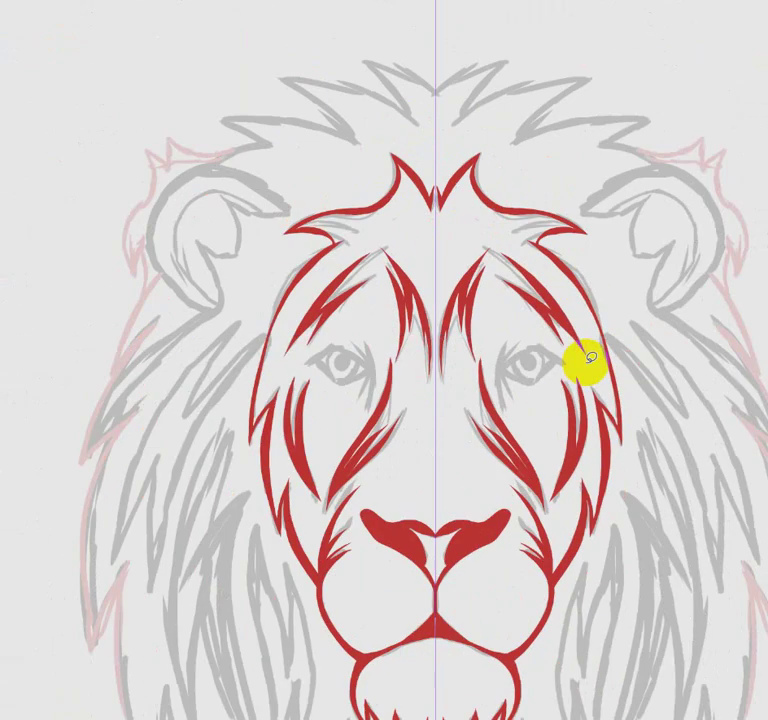
Zoom in on the lion's right eye and fill the eyelash spike red
left_click_drag(657, 566, 630, 458)
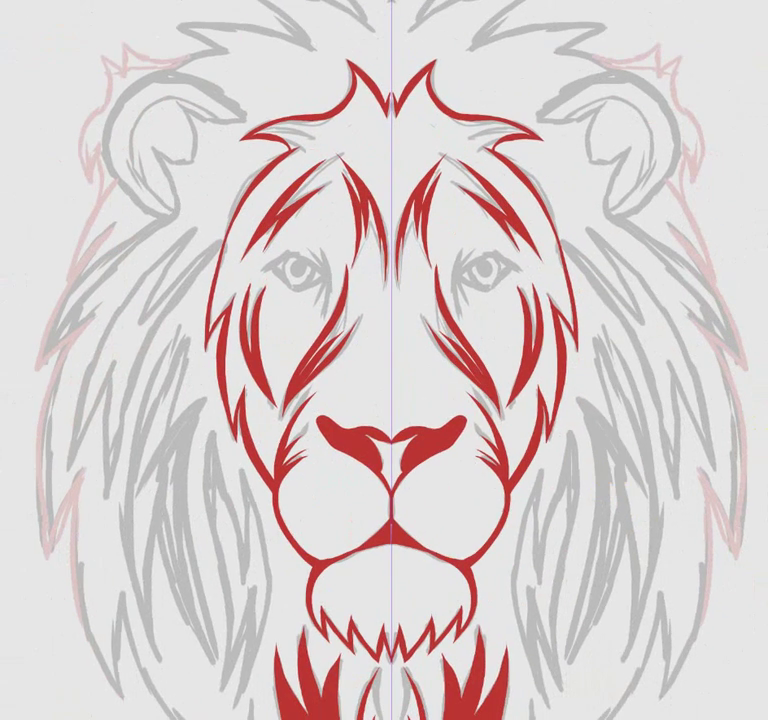
scroll(551, 329, "up", 5)
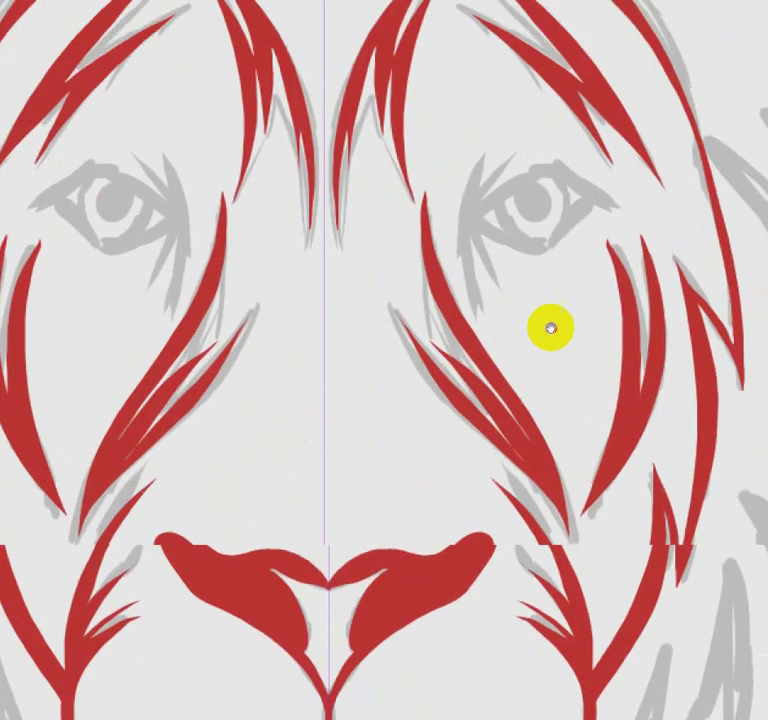
mouse_move(551, 329)
left_mouse_down()
mouse_move(473, 485)
mouse_move(459, 495)
left_mouse_up()
scroll(476, 487, "up", 2)
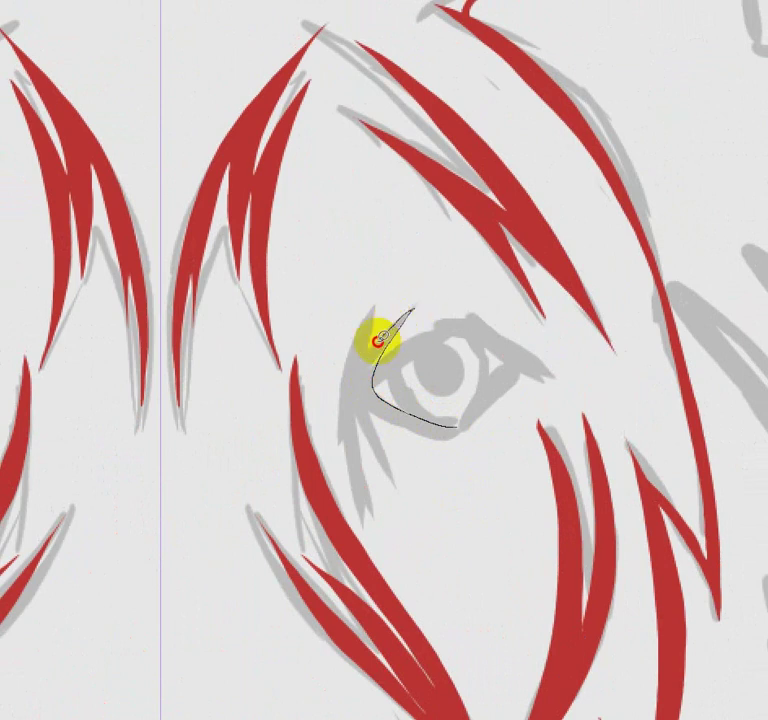
mouse_move(362, 323)
left_mouse_down()
mouse_move(345, 456)
mouse_move(357, 482)
mouse_move(368, 410)
left_mouse_up()
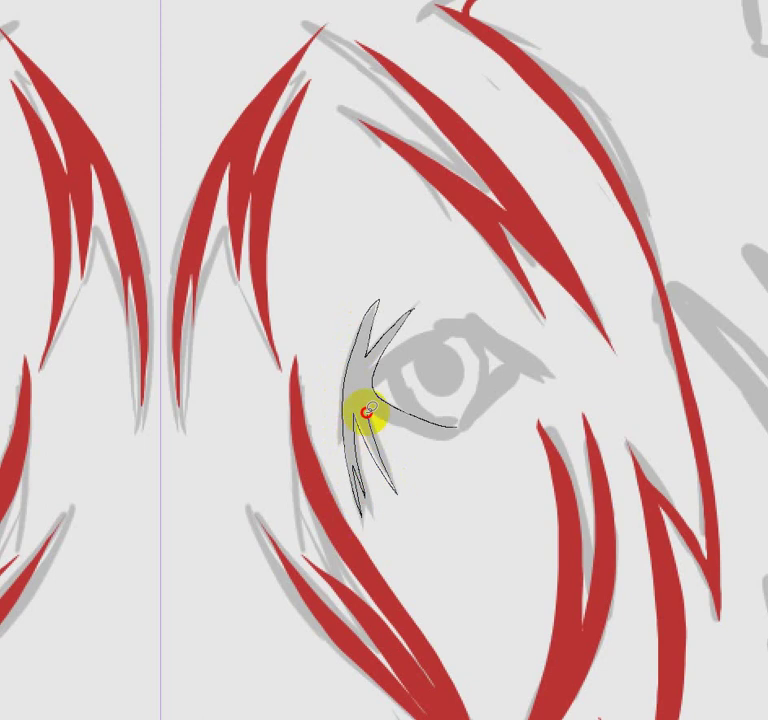
left_click_drag(446, 432, 450, 428)
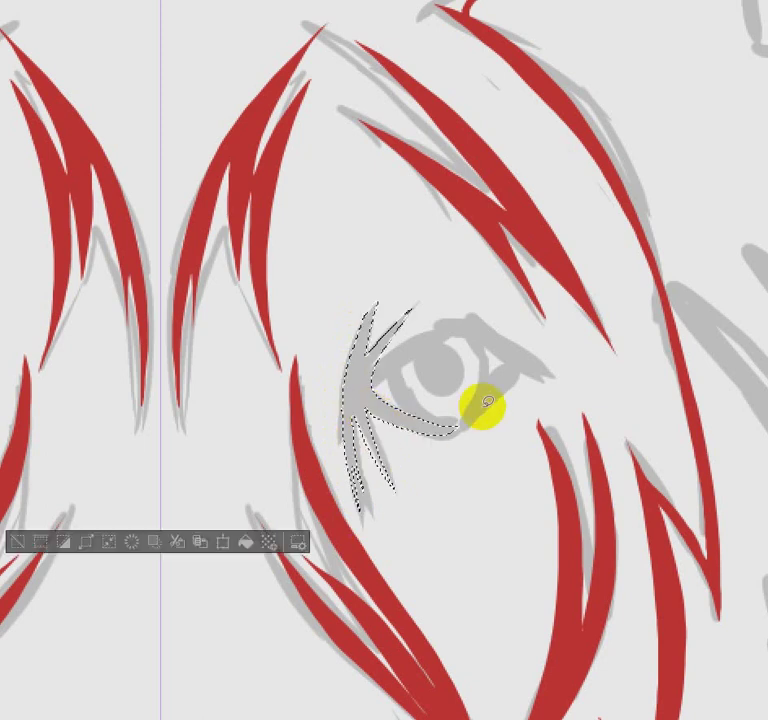
left_click(266, 545)
left_click(322, 502)
Outline the thick upper eyelid from the inner corner and fill it red
scroll(480, 475, "up", 2)
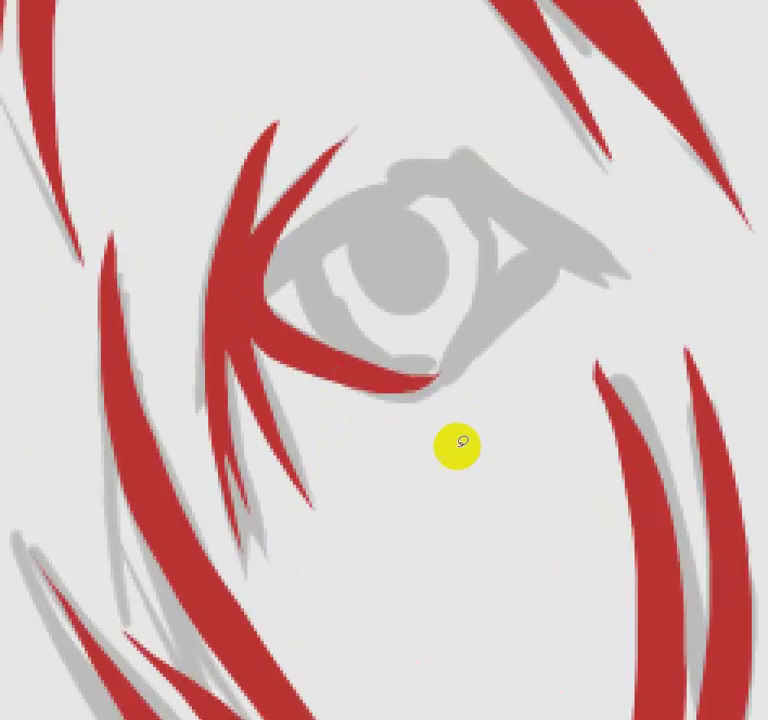
scroll(418, 454, "up", 1)
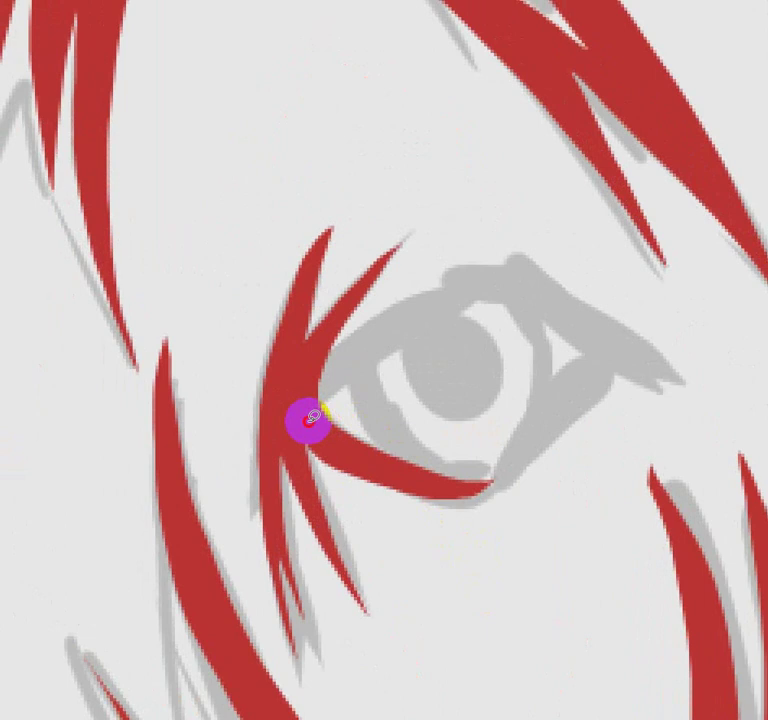
left_click_drag(311, 418, 466, 305)
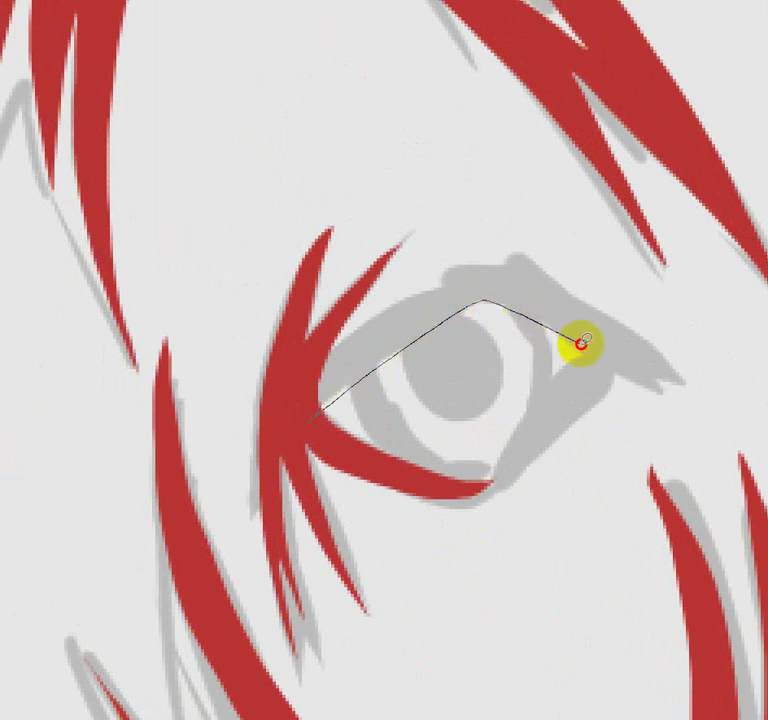
left_click_drag(688, 362, 672, 363)
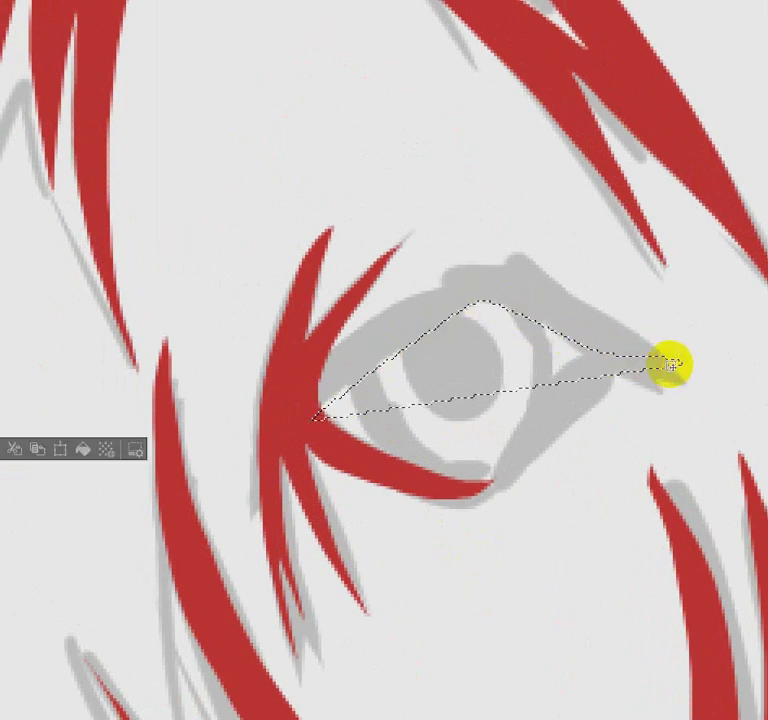
left_click(562, 386)
mouse_move(311, 418)
left_mouse_down()
mouse_move(381, 358)
mouse_move(478, 300)
mouse_move(586, 351)
mouse_move(668, 373)
mouse_move(708, 369)
mouse_move(538, 260)
left_mouse_up()
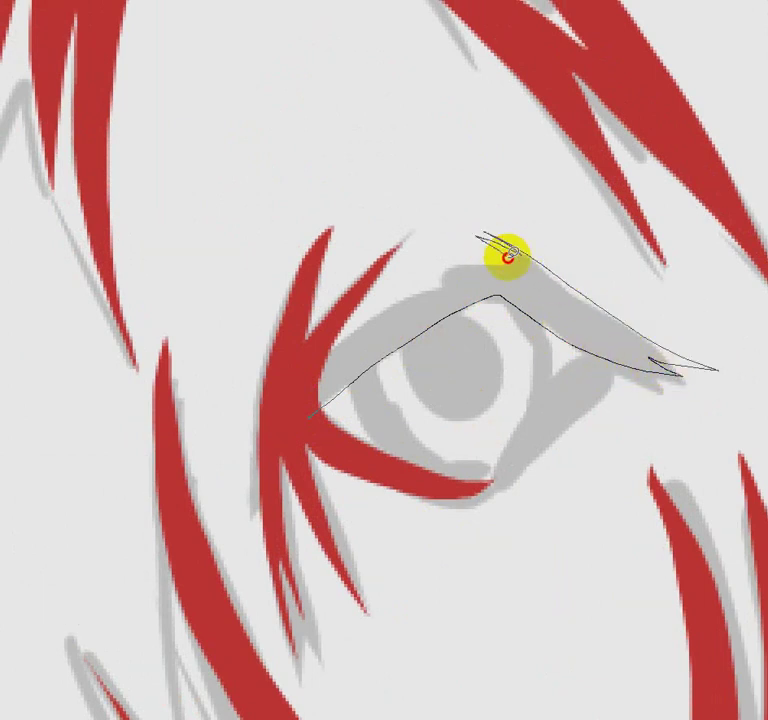
mouse_move(508, 257)
left_mouse_down()
mouse_move(475, 259)
mouse_move(401, 302)
mouse_move(290, 405)
left_mouse_up()
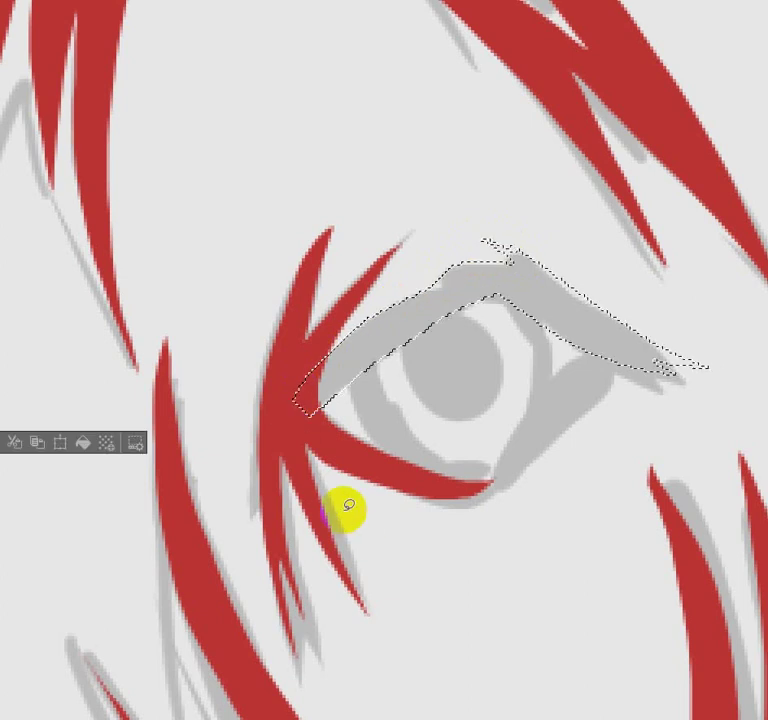
left_click(83, 442)
key("ctrl+d")
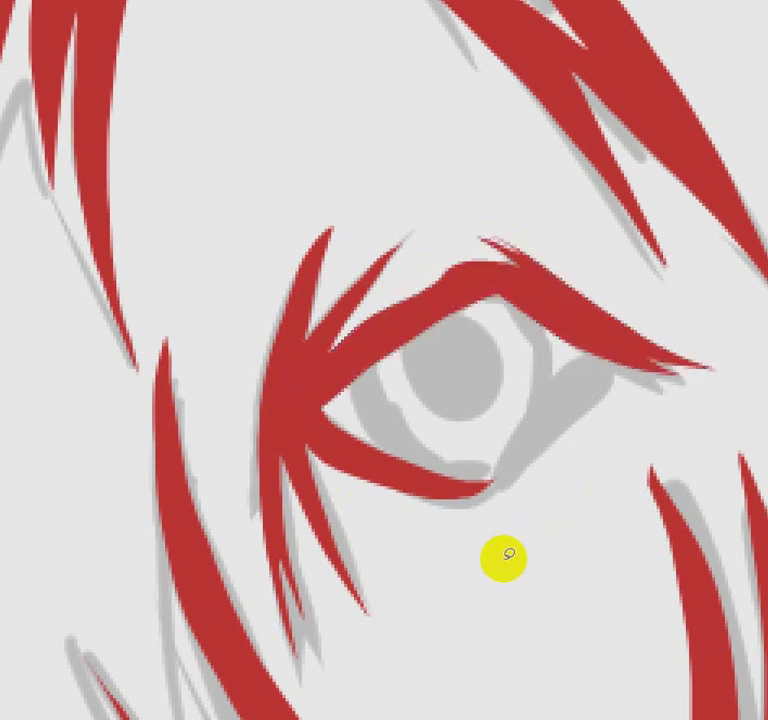
Fill the lower eyelid and the lower lid curve around the iris red
mouse_move(594, 342)
left_mouse_down()
mouse_move(523, 422)
mouse_move(442, 481)
mouse_move(554, 449)
mouse_move(612, 387)
mouse_move(642, 368)
left_mouse_up()
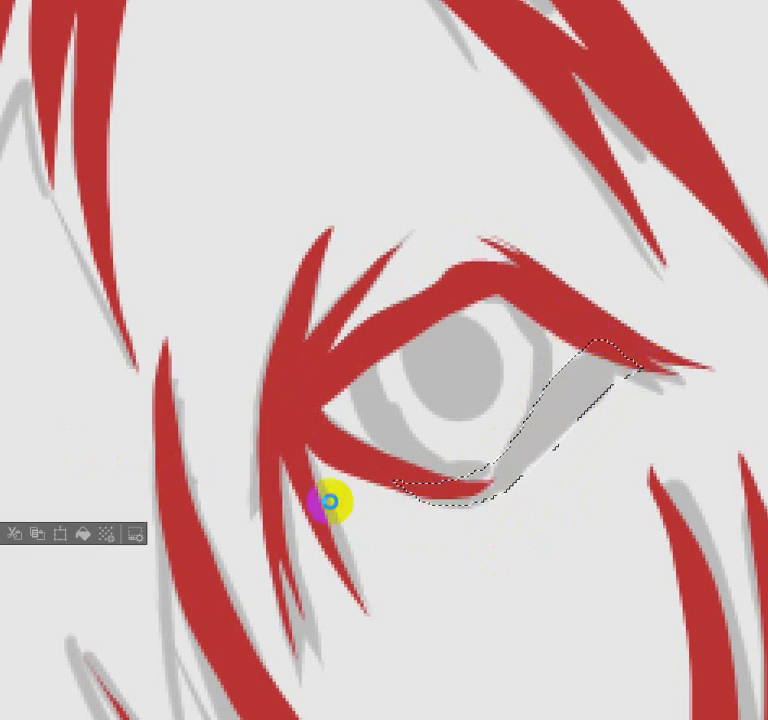
left_click(82, 530)
left_click(570, 447)
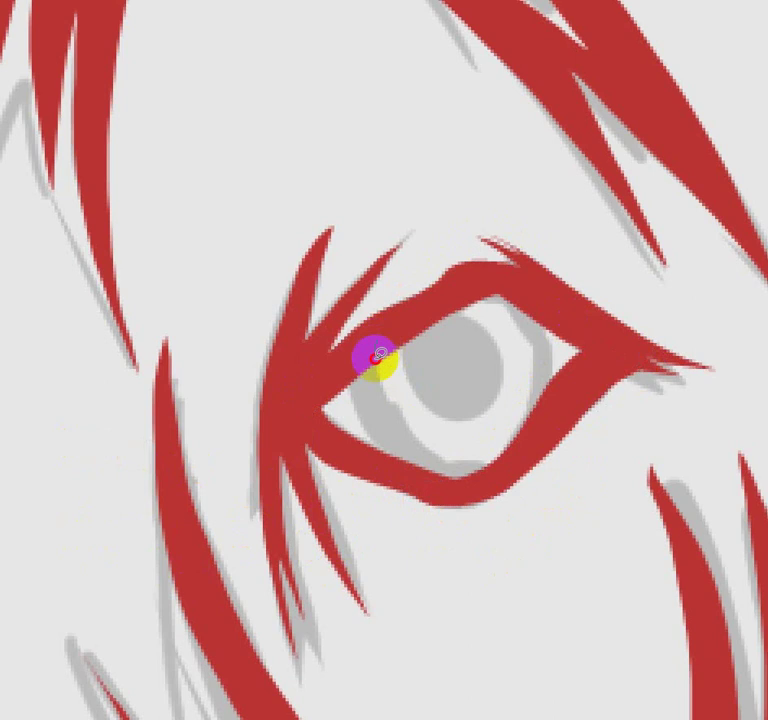
mouse_move(380, 355)
left_mouse_down()
mouse_move(427, 442)
mouse_move(521, 437)
left_mouse_up()
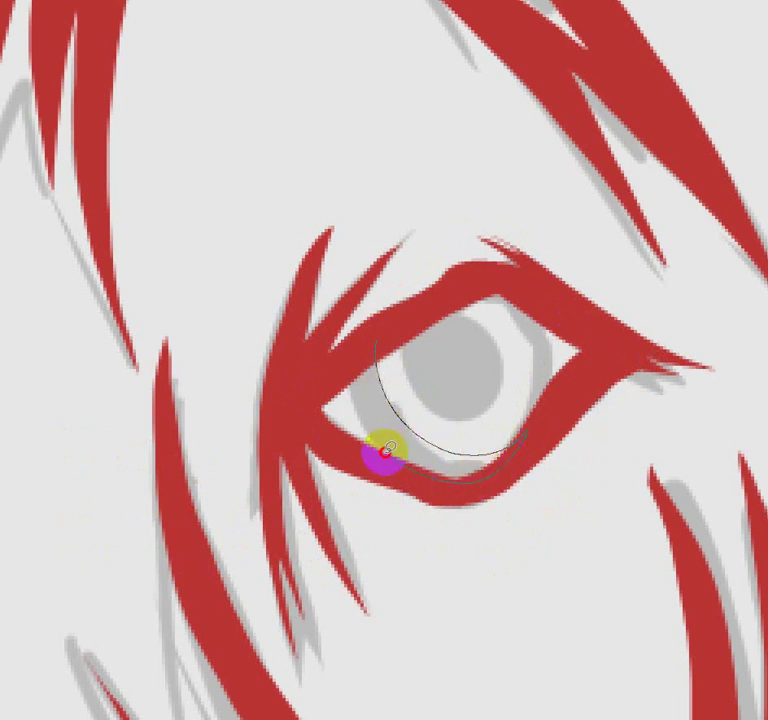
left_click_drag(385, 452, 374, 334)
left_click(83, 508)
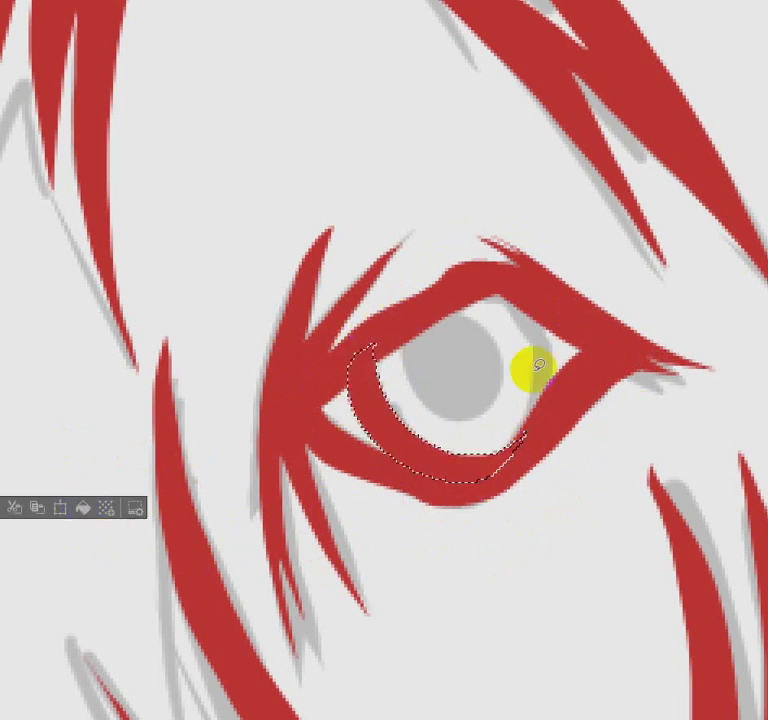
left_click(497, 292)
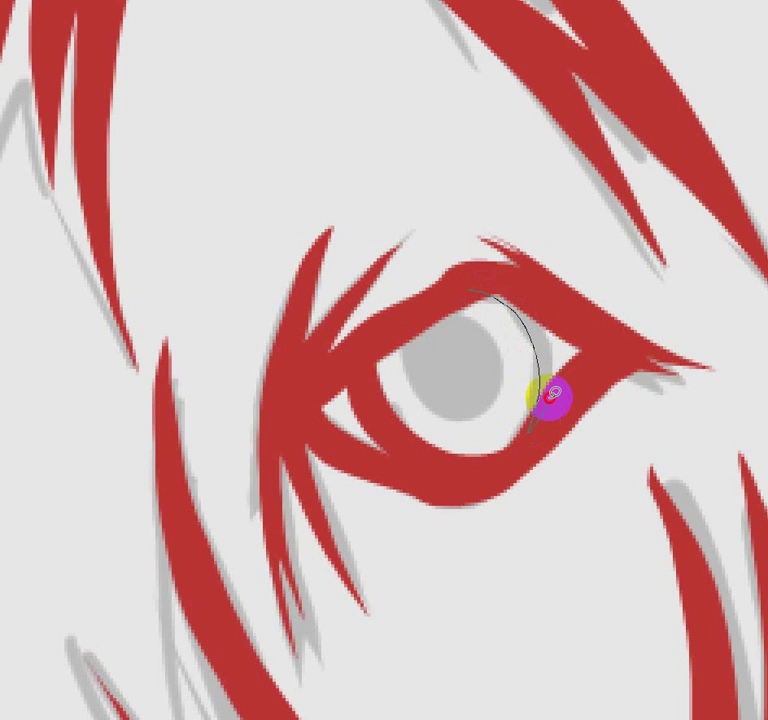
Fill the eye's right side and the curled iris ring red
left_click_drag(548, 395, 494, 274)
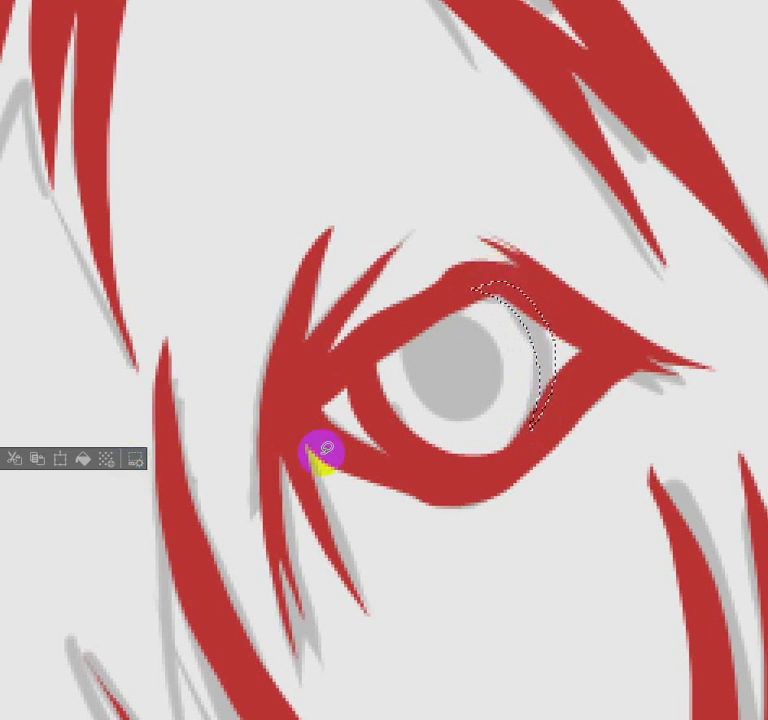
left_click(101, 463)
left_click(583, 416)
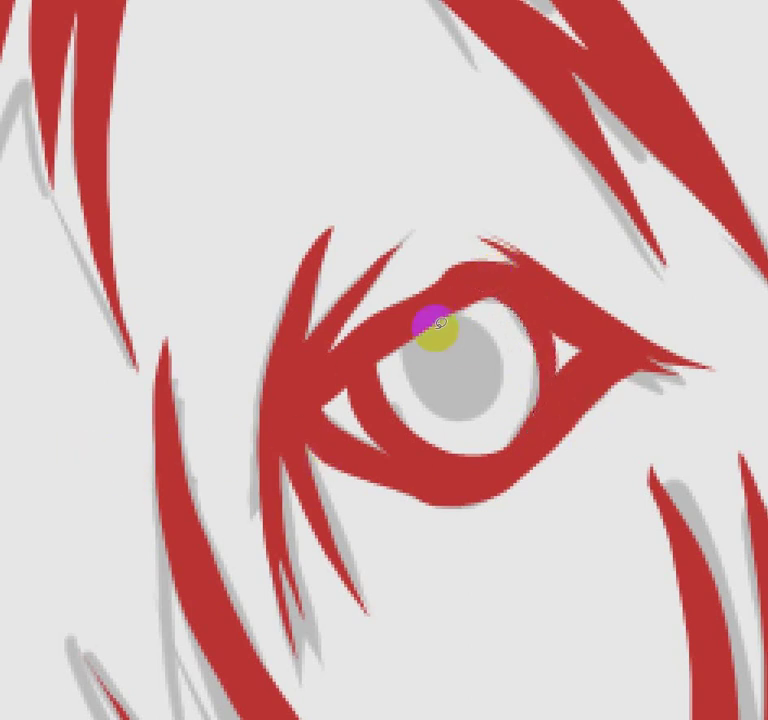
left_click_drag(406, 324, 500, 386)
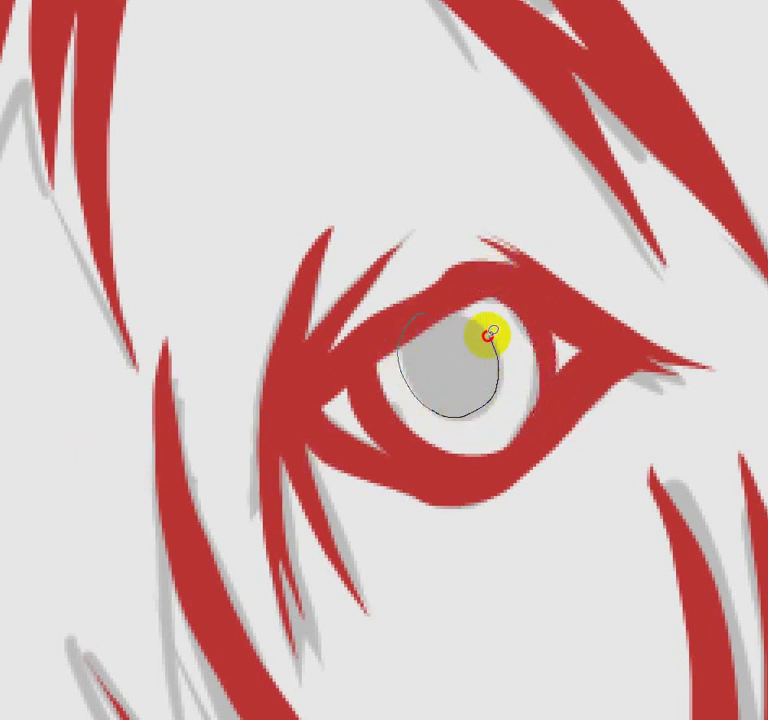
left_click_drag(458, 303, 456, 306)
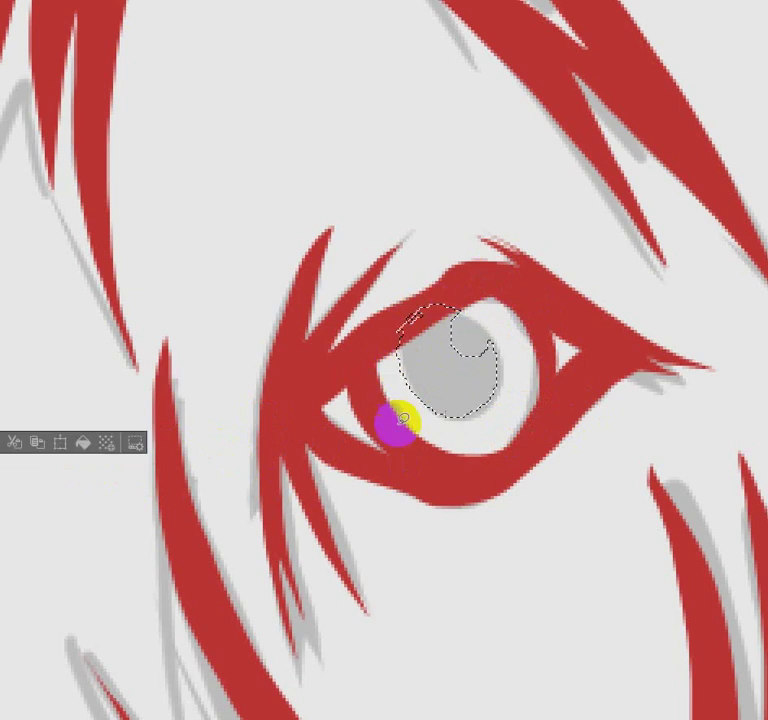
left_click(104, 464)
key("ctrl+d")
Pan down to the chin and start a zigzag jaw outline at the chin tip
scroll(570, 489, "down", 3)
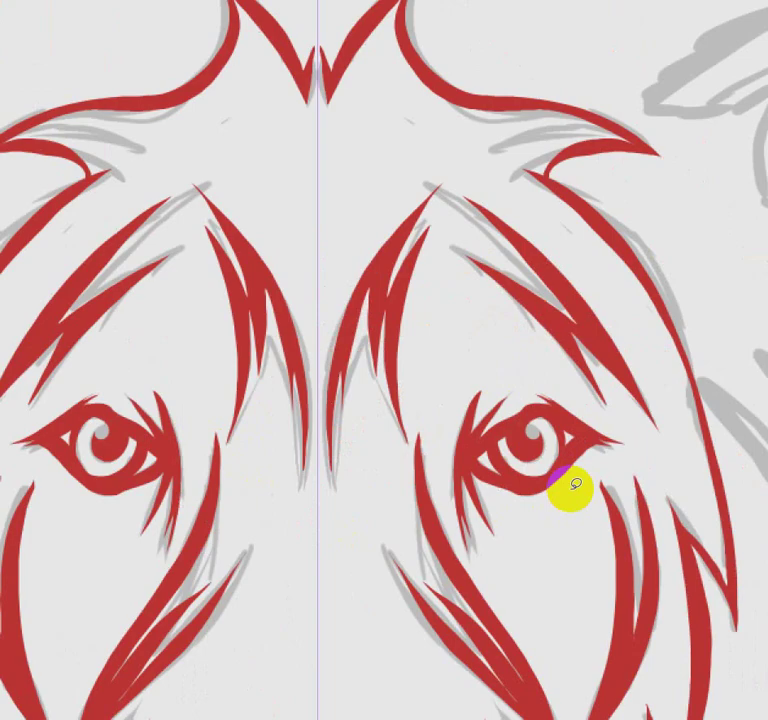
scroll(571, 489, "down", 2)
left_click_drag(574, 562, 552, 320)
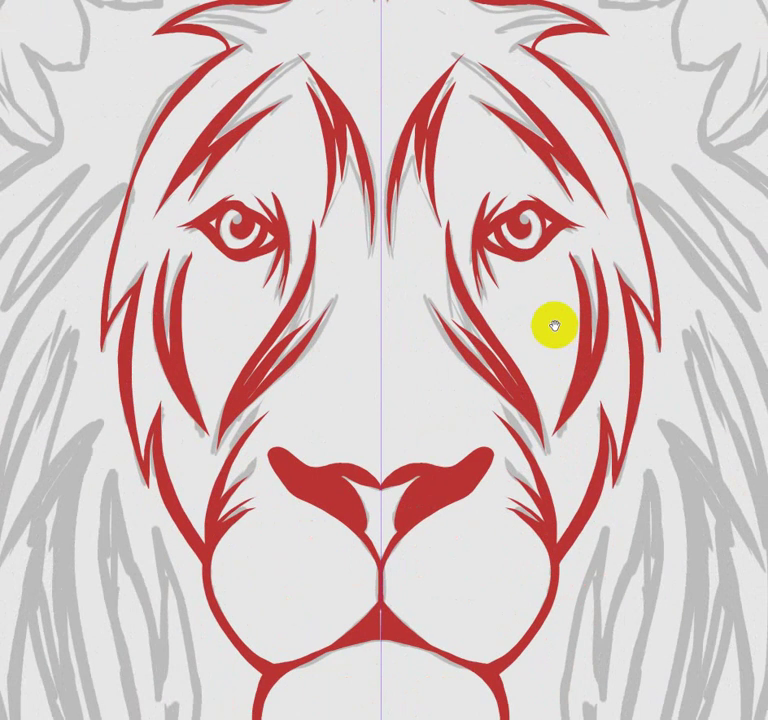
mouse_move(594, 530)
left_mouse_down()
mouse_move(594, 463)
mouse_move(581, 446)
left_mouse_up()
mouse_move(590, 538)
left_mouse_down()
mouse_move(581, 492)
mouse_move(588, 535)
mouse_move(549, 466)
left_mouse_up()
left_click_drag(554, 545, 554, 473)
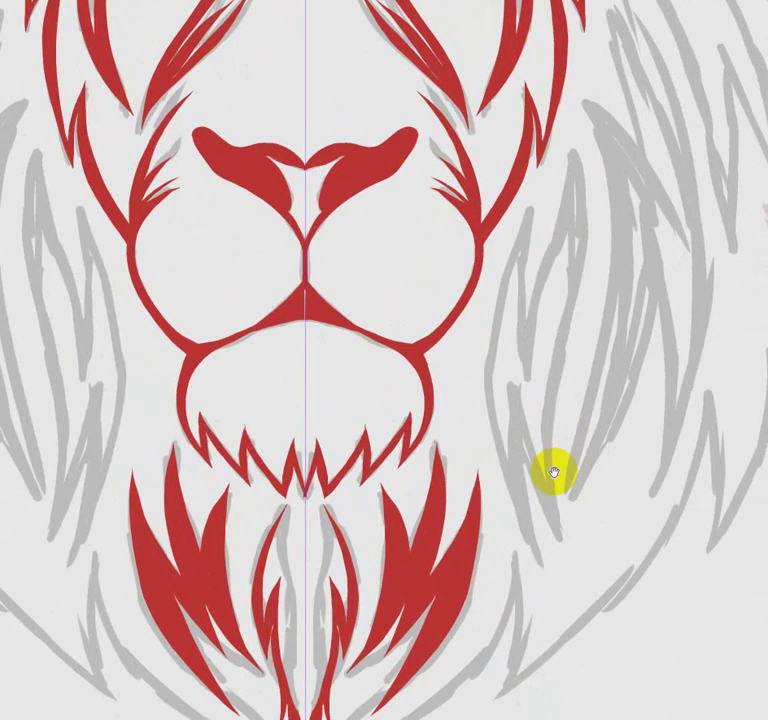
left_click_drag(560, 527, 566, 437)
left_click_drag(583, 522, 583, 495)
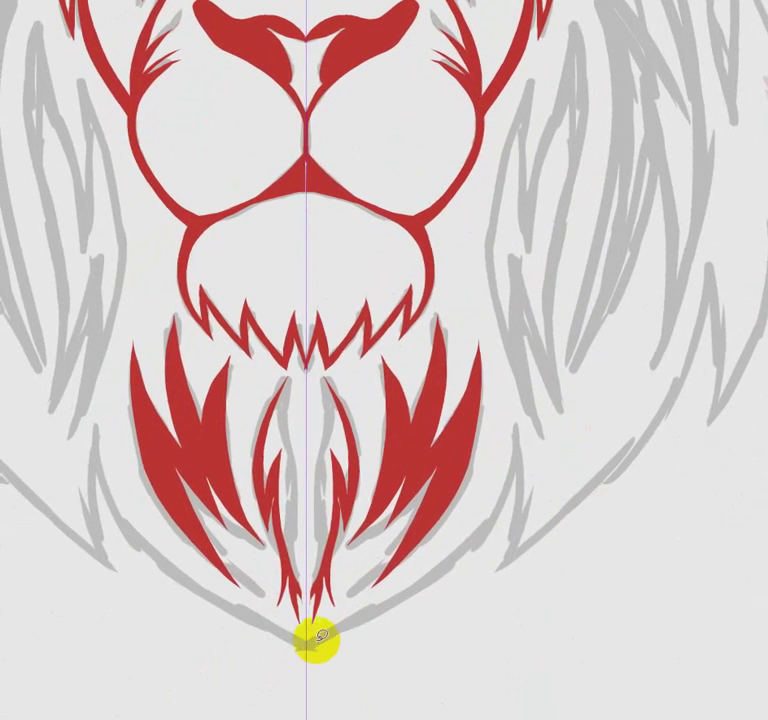
left_click_drag(307, 637, 510, 448)
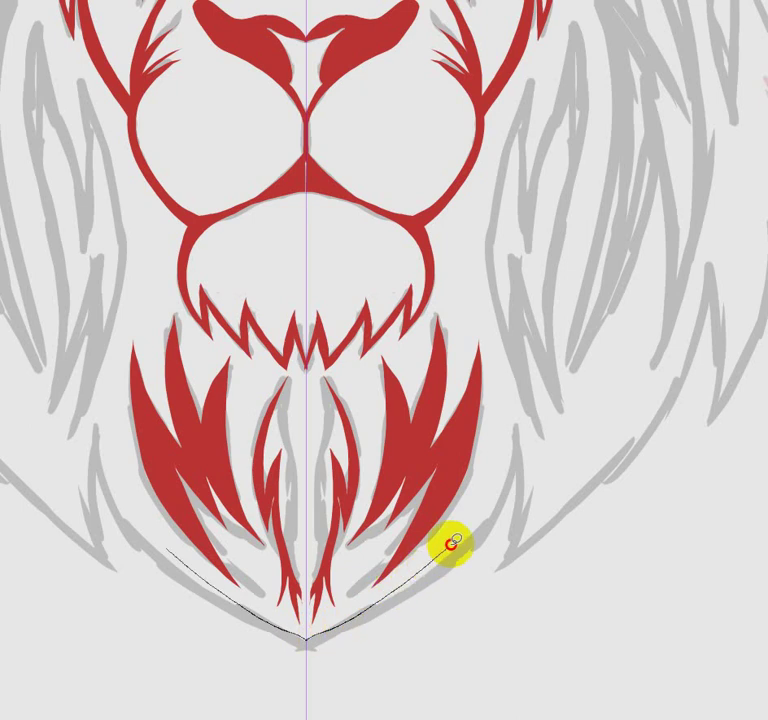
left_click(516, 427)
left_click(516, 524)
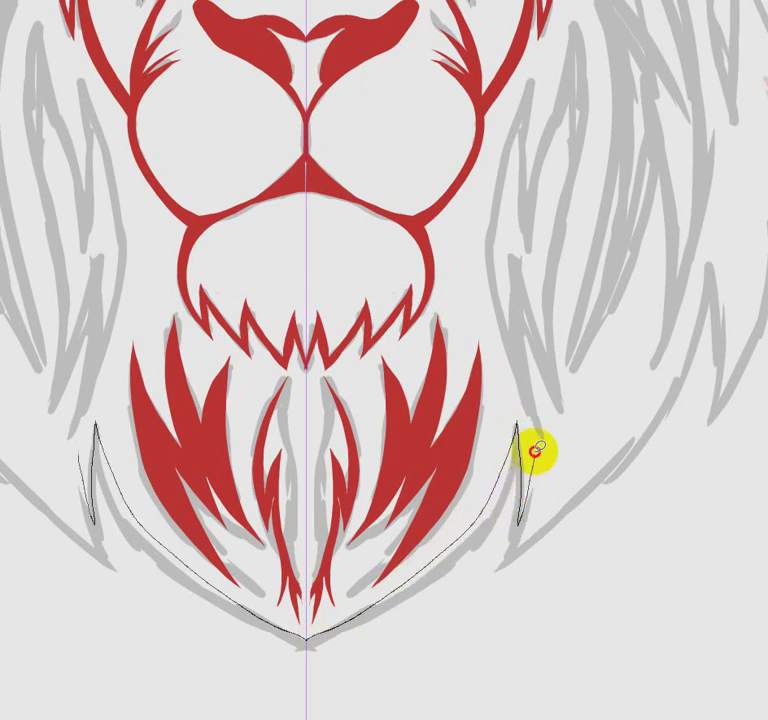
left_click(534, 452)
Extend the jaw outline to the mane spike tip, close it, and fill red
left_click(521, 528)
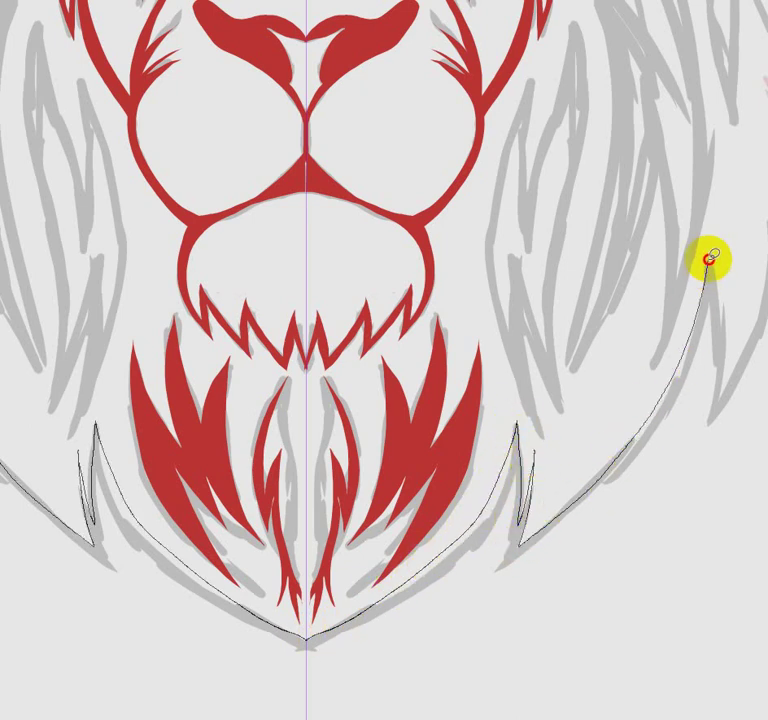
left_click(708, 262)
left_click(489, 581)
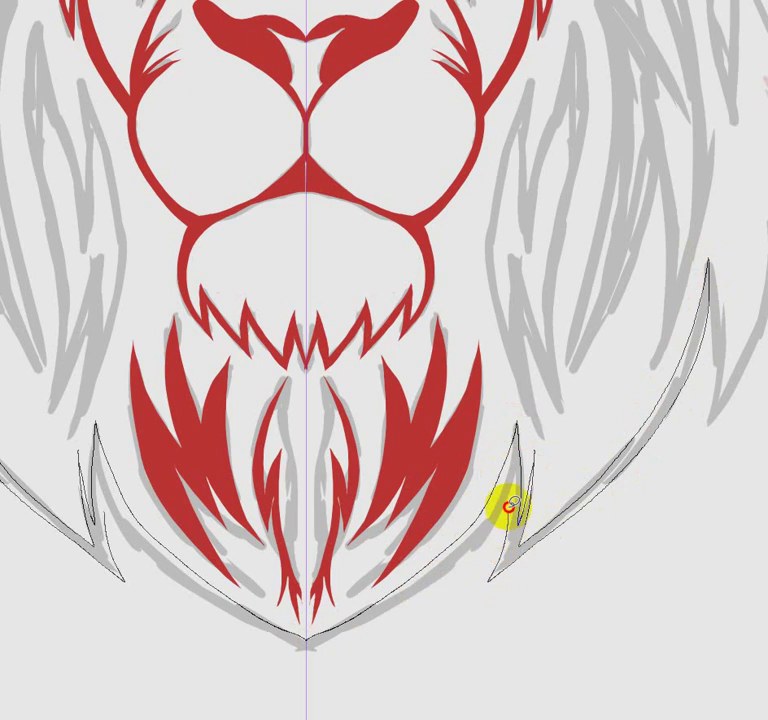
left_click(312, 645)
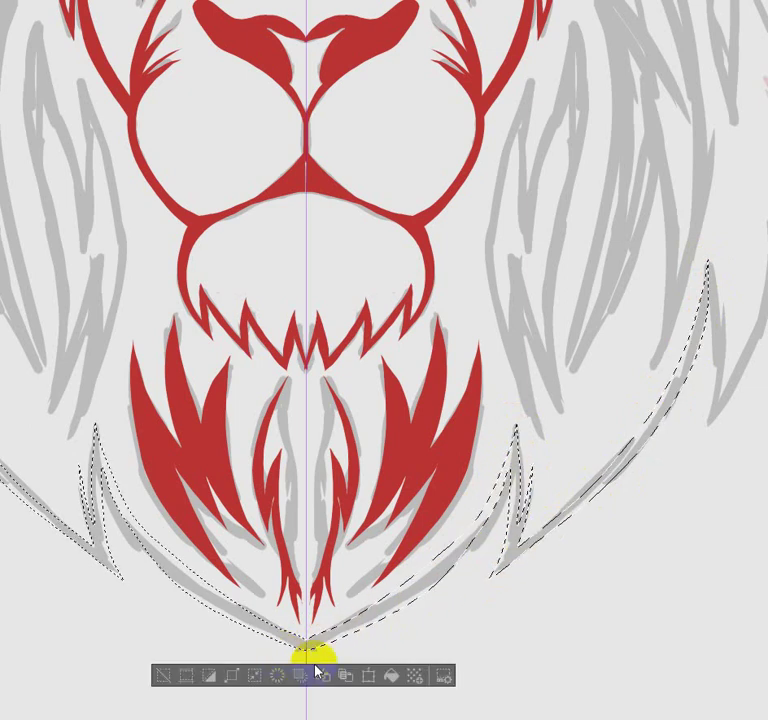
left_click(396, 680)
key("ctrl+d")
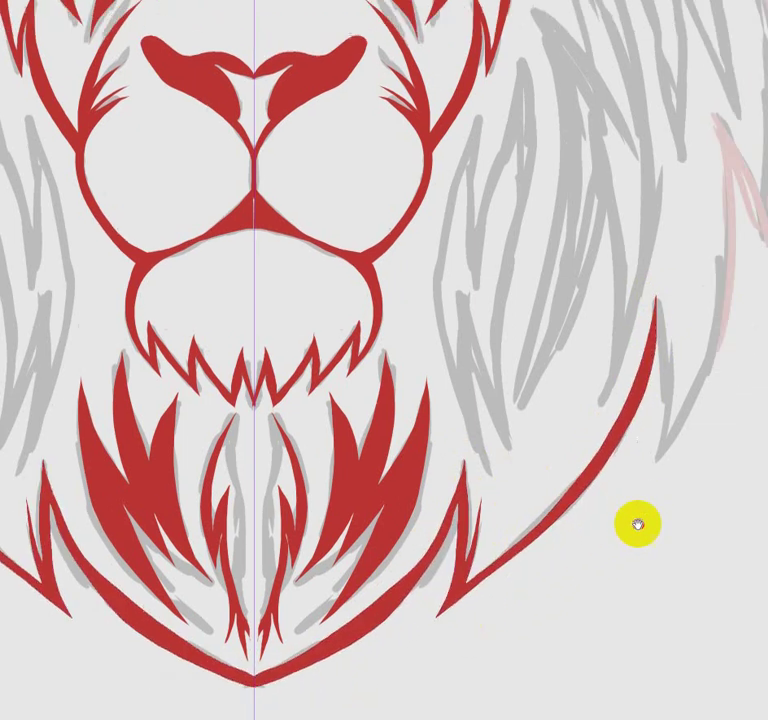
Outline a new mane spike rising from the jaw line's red tip and fill it red
left_click_drag(636, 523, 502, 545)
left_click_drag(491, 433, 501, 414)
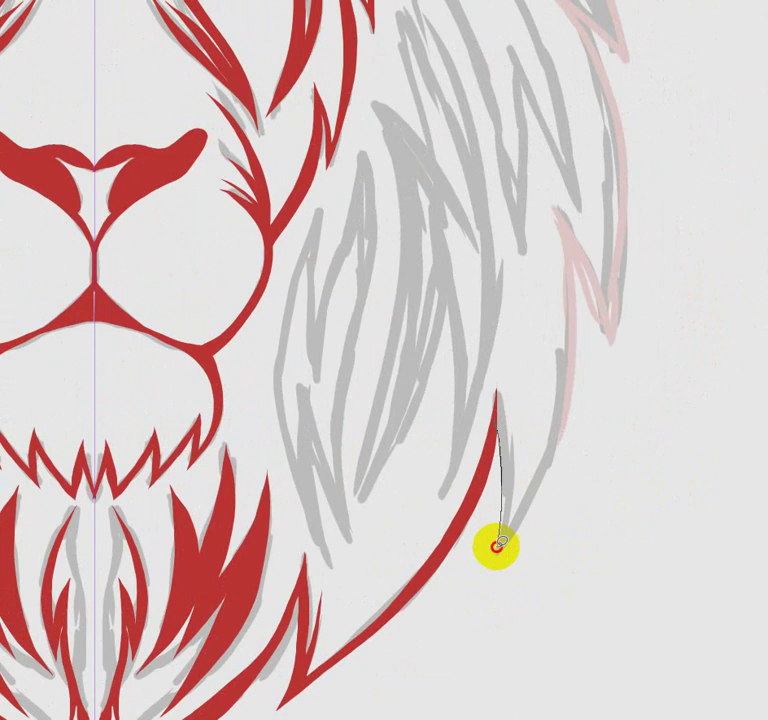
mouse_move(557, 408)
left_mouse_down()
mouse_move(562, 223)
mouse_move(562, 297)
mouse_move(530, 460)
left_mouse_up()
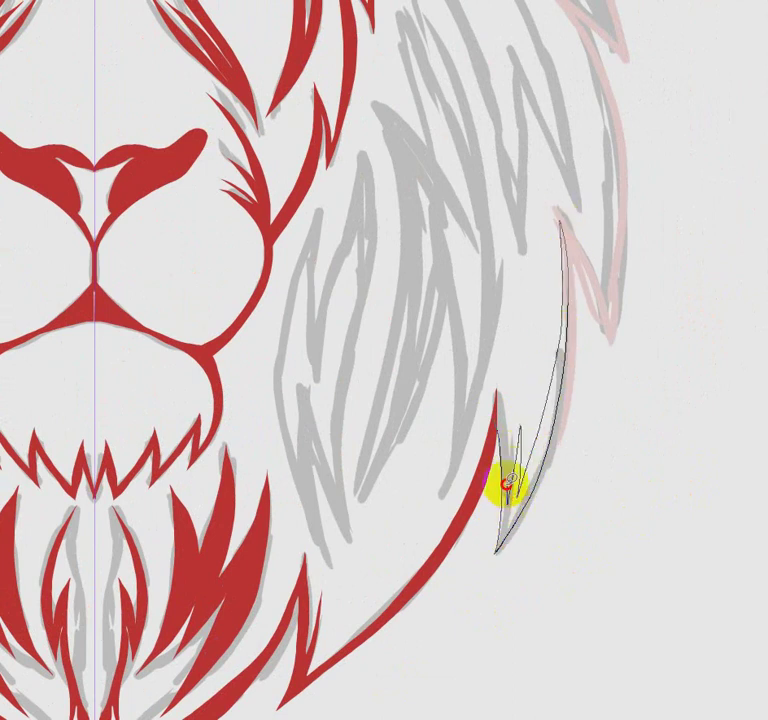
left_click_drag(498, 402, 491, 438)
left_click(180, 580)
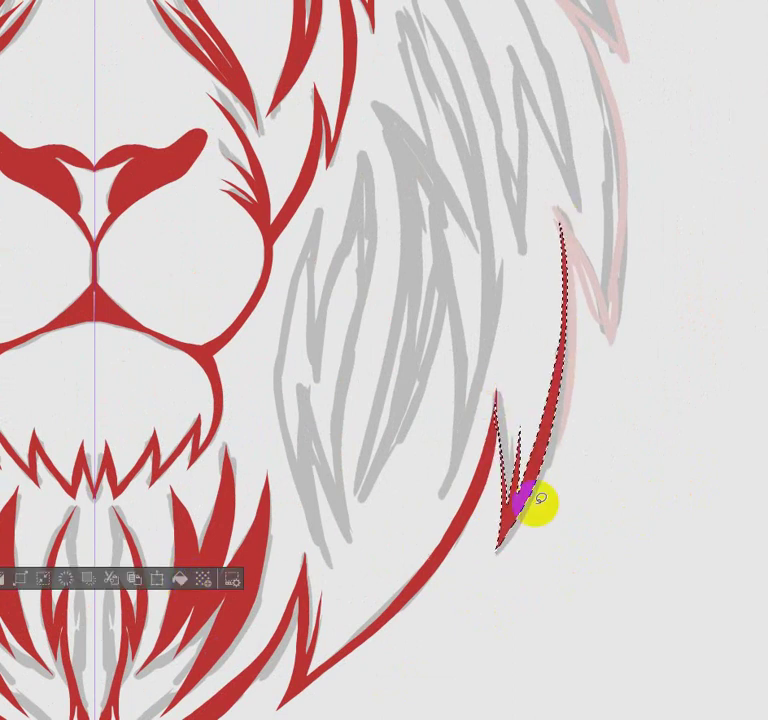
key("ctrl+d")
Fill the gap between the two red strokes and a thin sliver inside the spike red
scroll(548, 483, "up", 2)
scroll(514, 459, "down", 2)
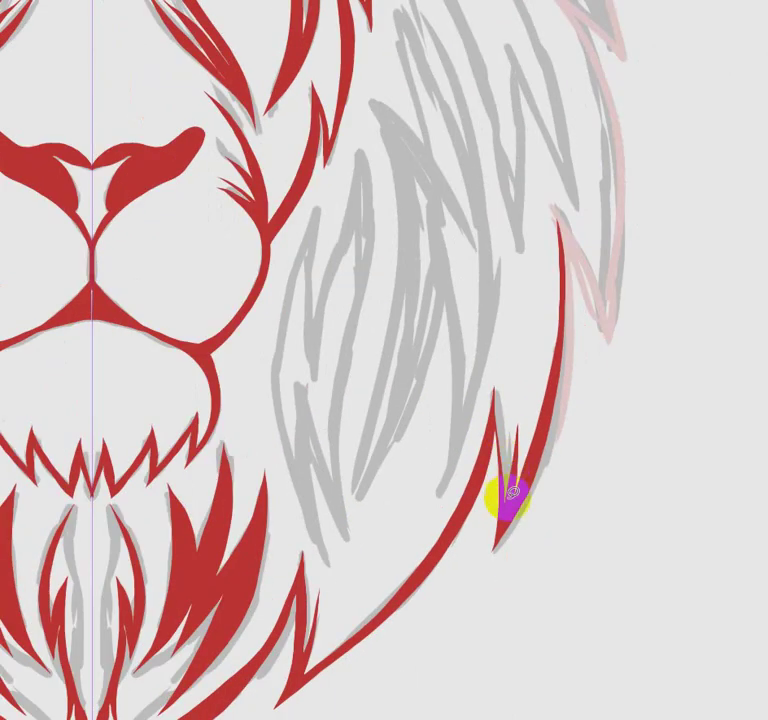
scroll(507, 497, "up", 2)
scroll(505, 495, "up", 2)
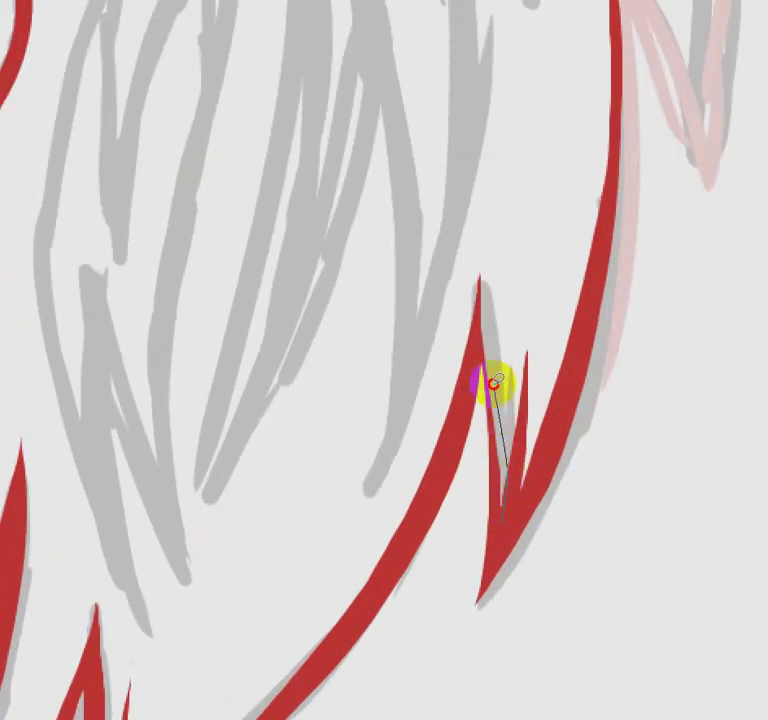
left_click_drag(500, 497, 507, 500)
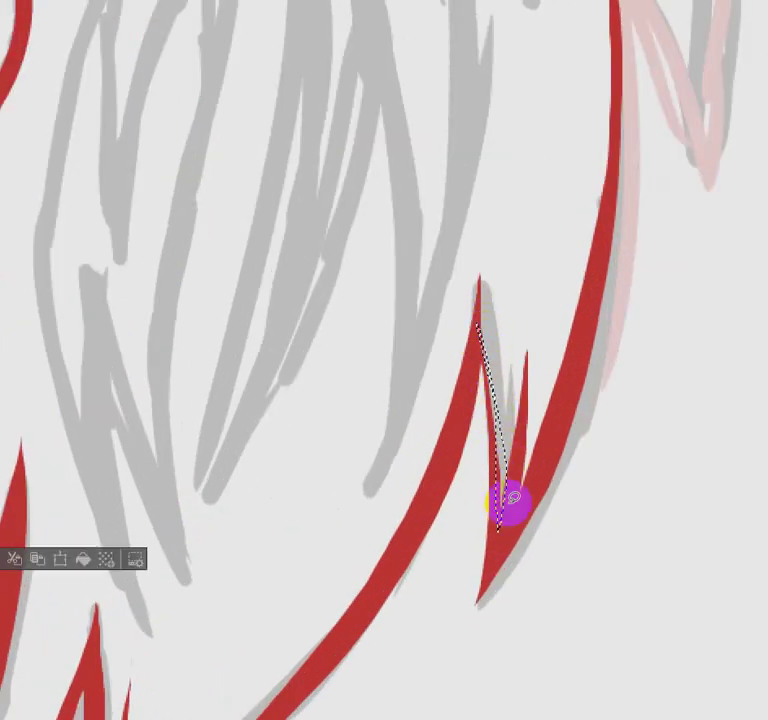
left_click(510, 518)
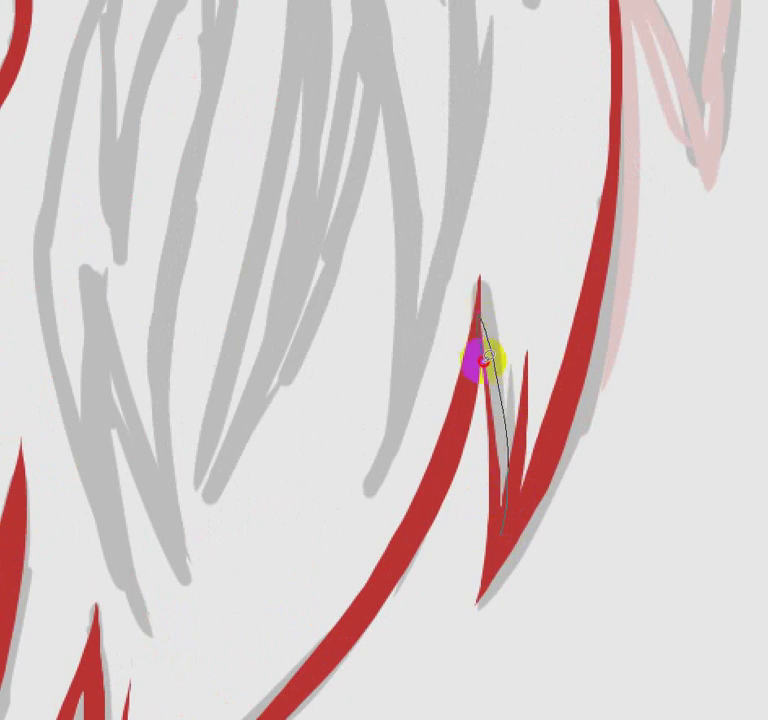
left_click_drag(495, 484, 492, 542)
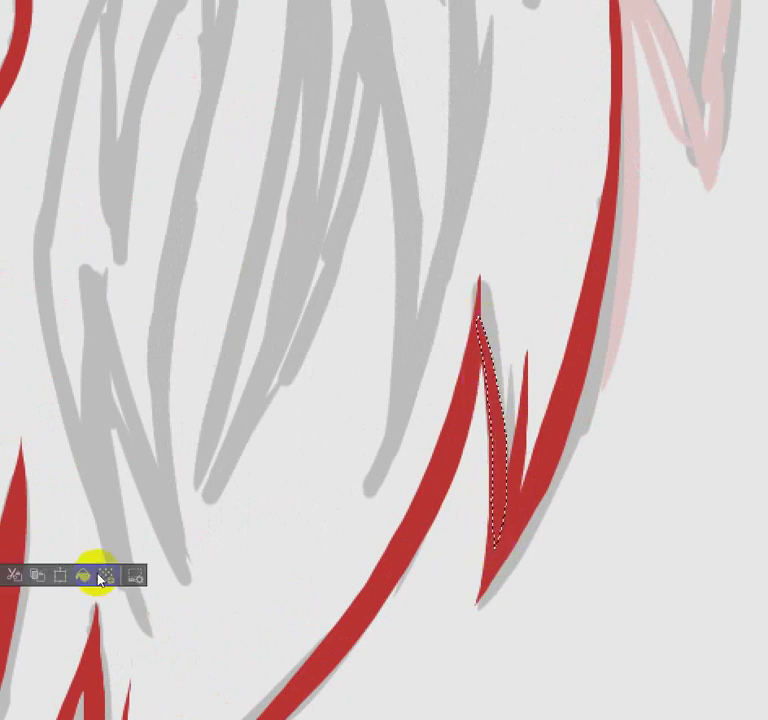
left_click(100, 578)
left_click(681, 425)
mouse_move(682, 413)
left_mouse_down()
mouse_move(565, 502)
mouse_move(515, 511)
left_mouse_up()
scroll(516, 514, "up", 2)
Fill a new mane spike along the pink outline red
scroll(521, 490, "up", 2)
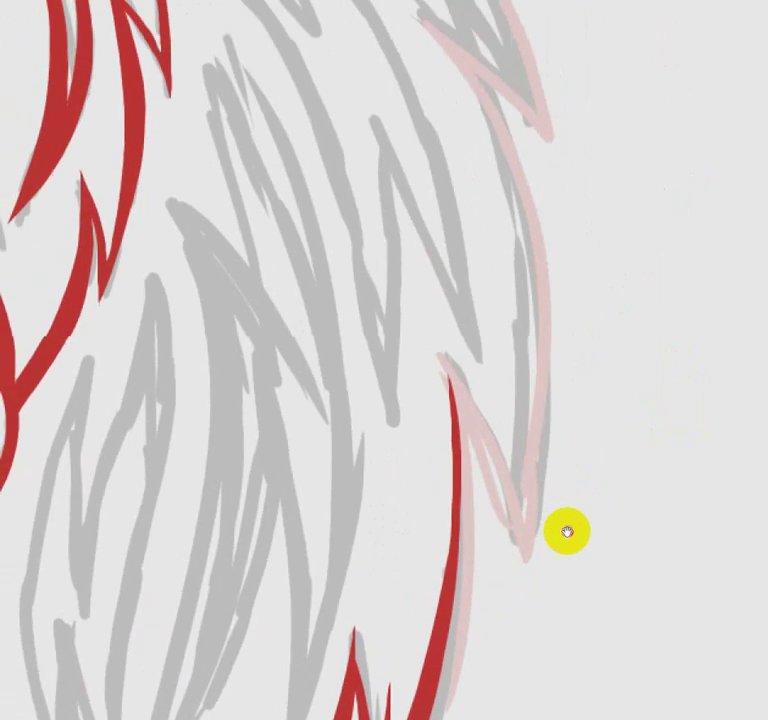
mouse_move(452, 418)
left_mouse_down()
mouse_move(528, 583)
mouse_move(550, 363)
mouse_move(466, 88)
mouse_move(429, 57)
mouse_move(525, 267)
mouse_move(530, 458)
left_mouse_up()
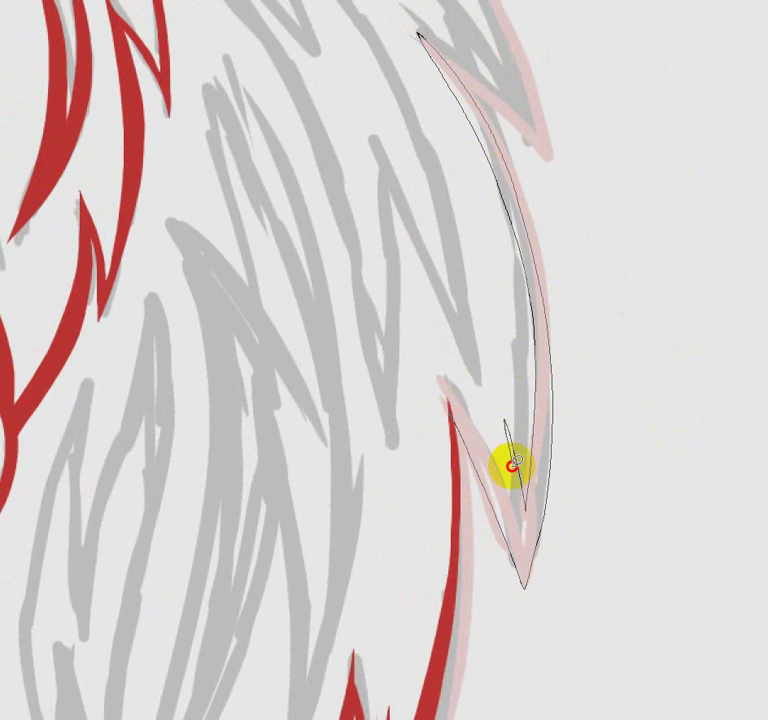
mouse_move(516, 504)
left_mouse_down()
mouse_move(454, 404)
mouse_move(447, 411)
left_mouse_up()
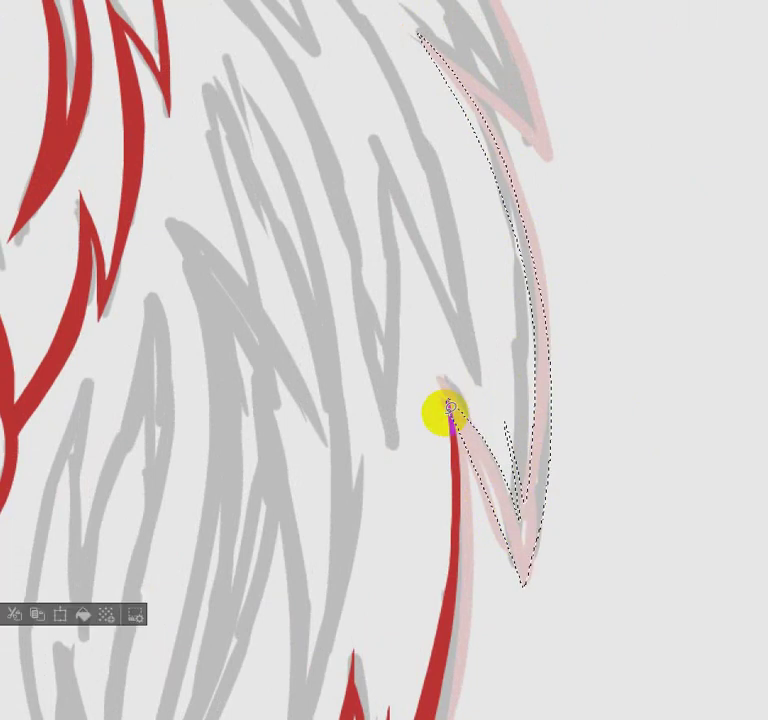
left_click(82, 613)
left_click(655, 395)
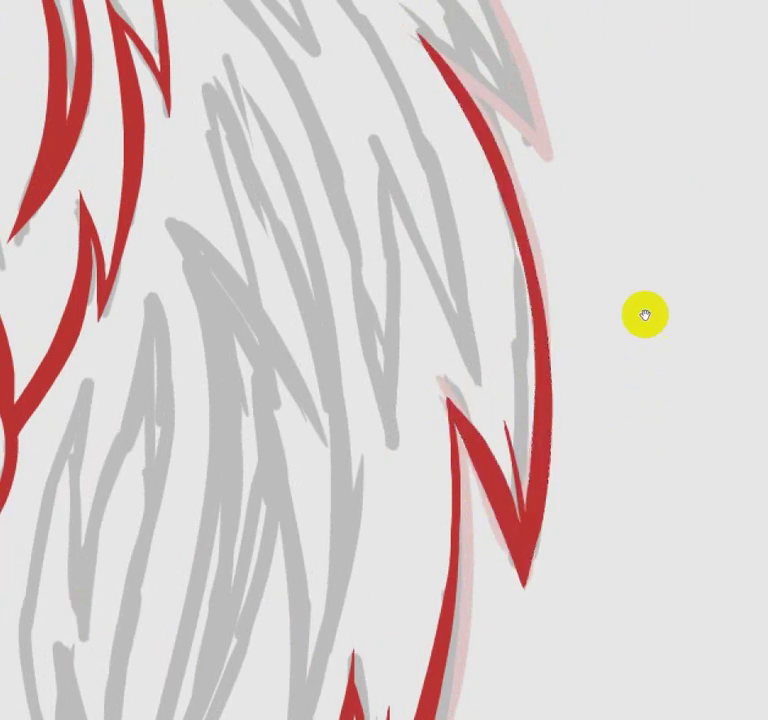
Fill the next thin mane sliver further up the outline red
mouse_move(645, 314)
left_mouse_down()
mouse_move(600, 549)
mouse_move(591, 531)
mouse_move(627, 569)
left_mouse_up()
mouse_move(438, 424)
left_mouse_down()
mouse_move(452, 410)
mouse_move(545, 519)
mouse_move(523, 429)
mouse_move(444, 274)
mouse_move(367, 197)
mouse_move(434, 288)
mouse_move(521, 448)
left_mouse_up()
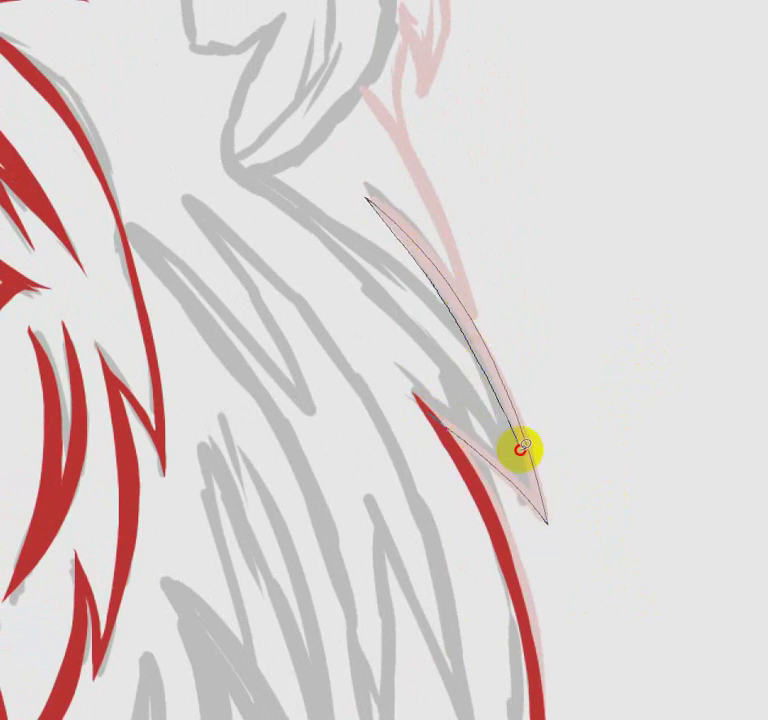
left_click_drag(444, 412, 425, 391)
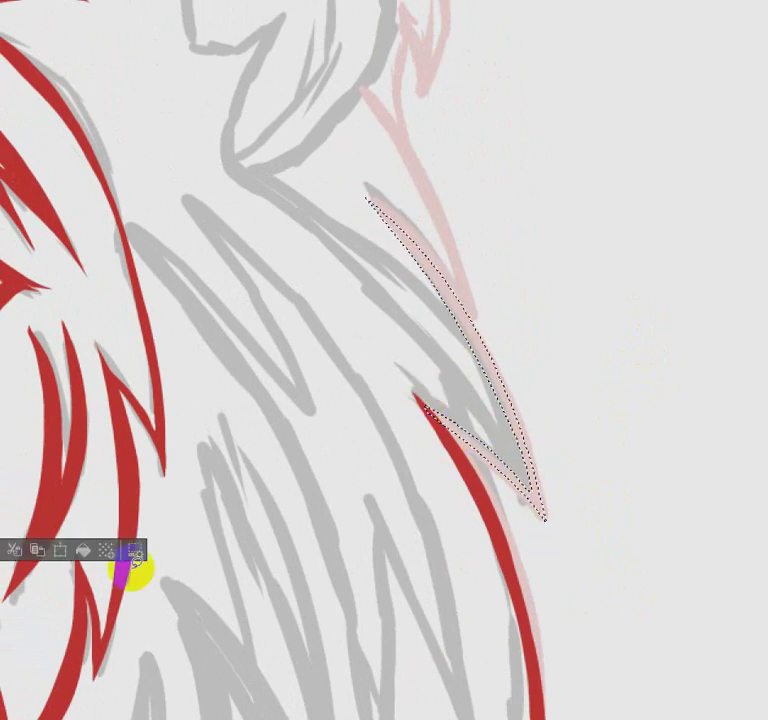
left_click(83, 549)
key("ctrl+d")
Fill the double spike just below the ear red
left_click_drag(674, 389, 638, 536)
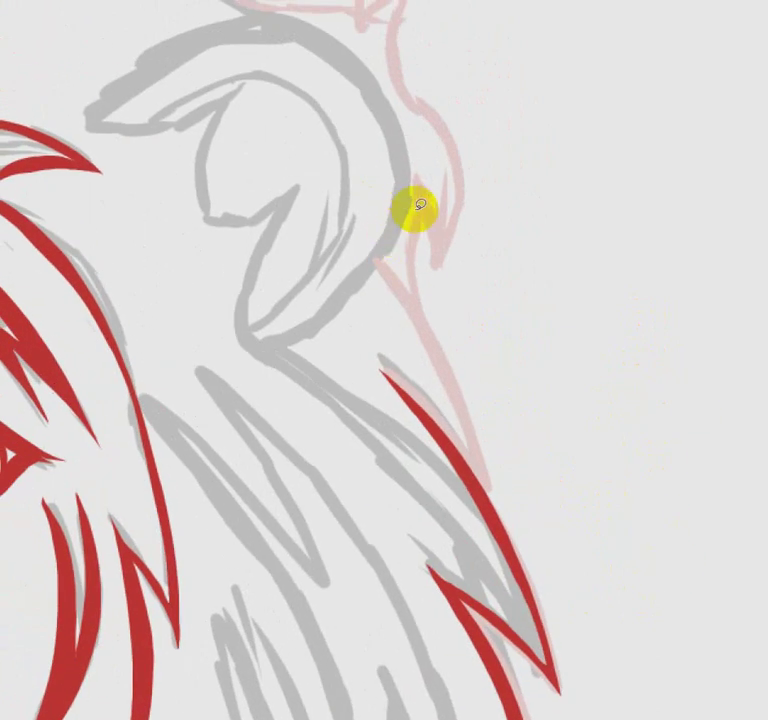
left_click(475, 476)
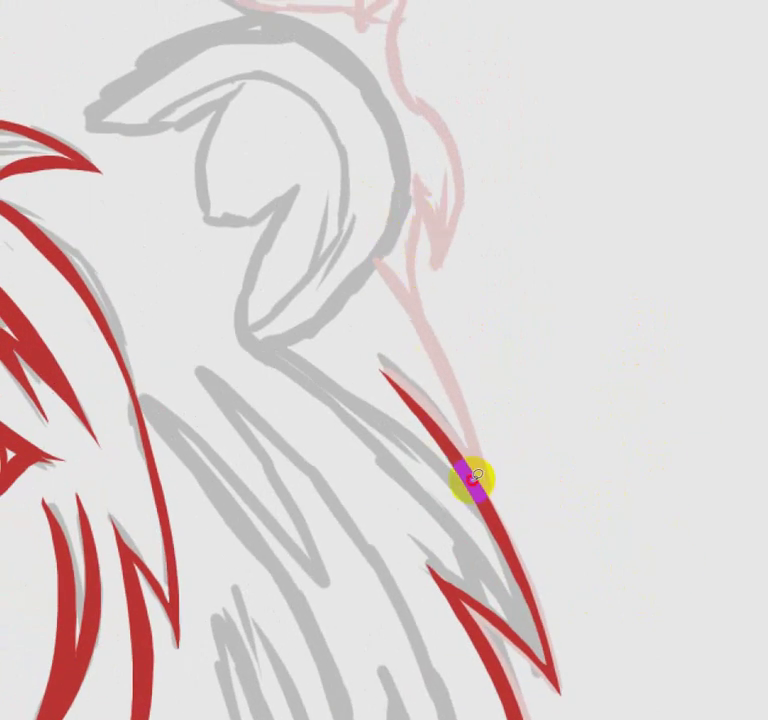
mouse_move(475, 476)
left_mouse_down()
mouse_move(441, 365)
mouse_move(432, 225)
mouse_move(439, 216)
left_mouse_up()
key("ctrl+d")
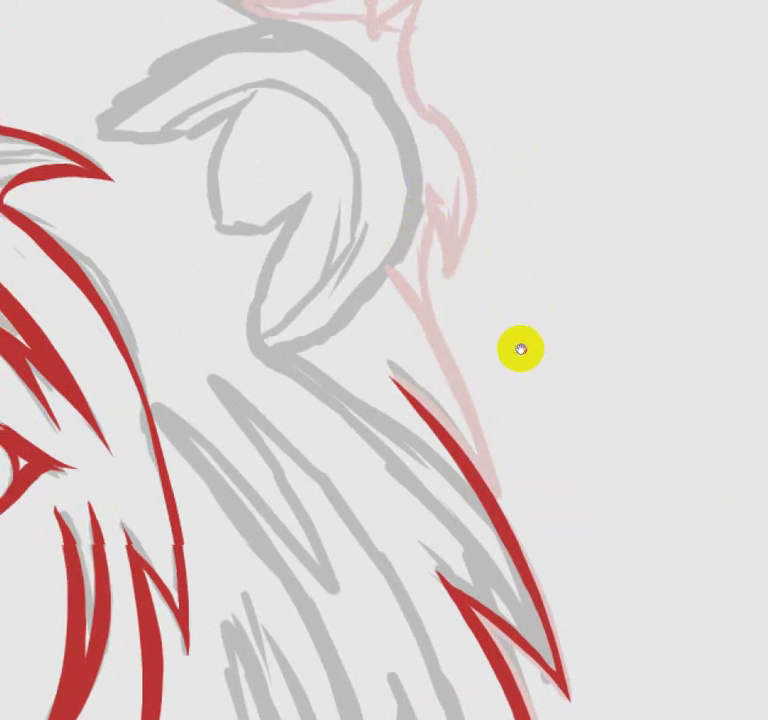
scroll(521, 350, "left", 2)
mouse_move(424, 264)
left_mouse_down()
mouse_move(530, 522)
mouse_move(442, 362)
mouse_move(473, 372)
left_mouse_up()
mouse_move(502, 406)
left_mouse_down()
mouse_move(422, 279)
mouse_move(422, 262)
left_mouse_up()
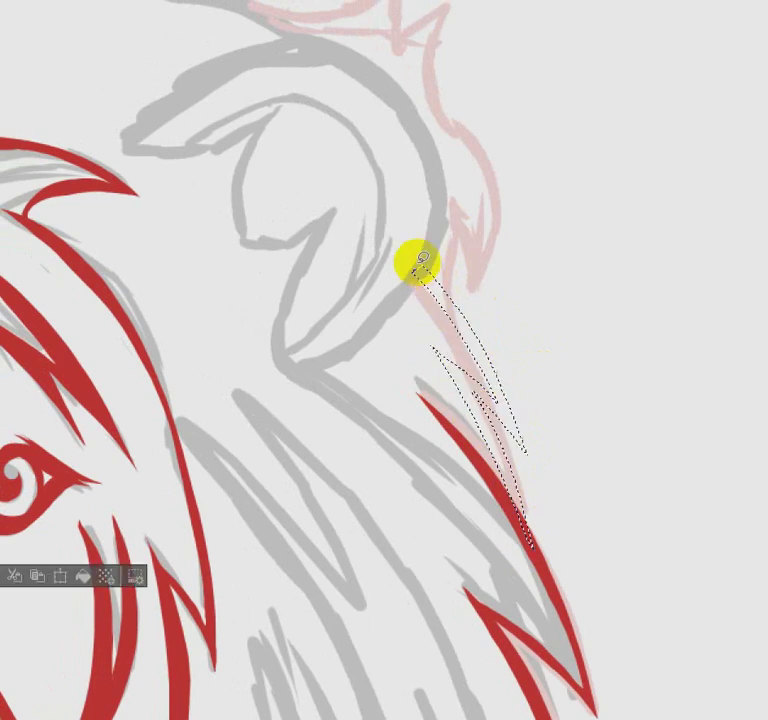
left_click(83, 575)
left_click(662, 387)
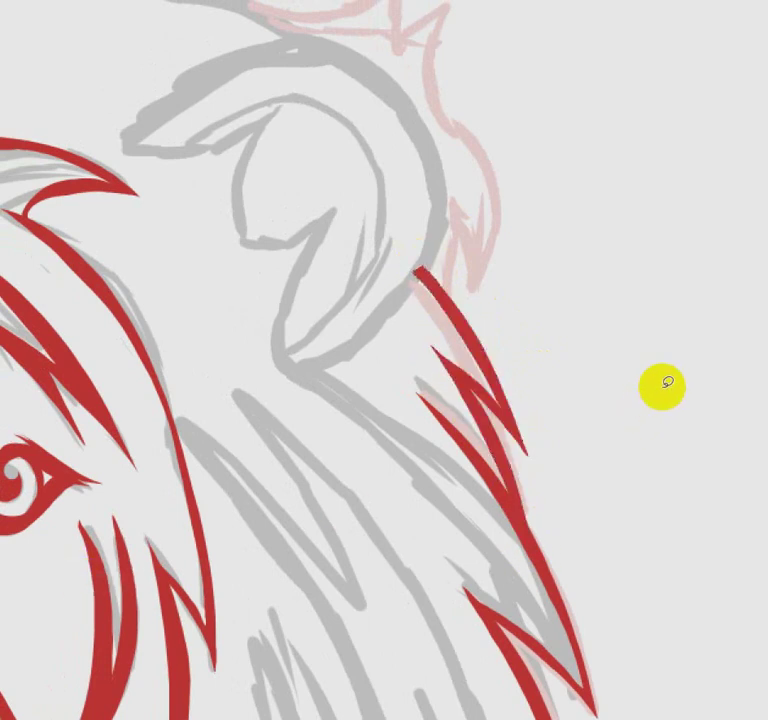
left_click_drag(612, 384, 754, 517)
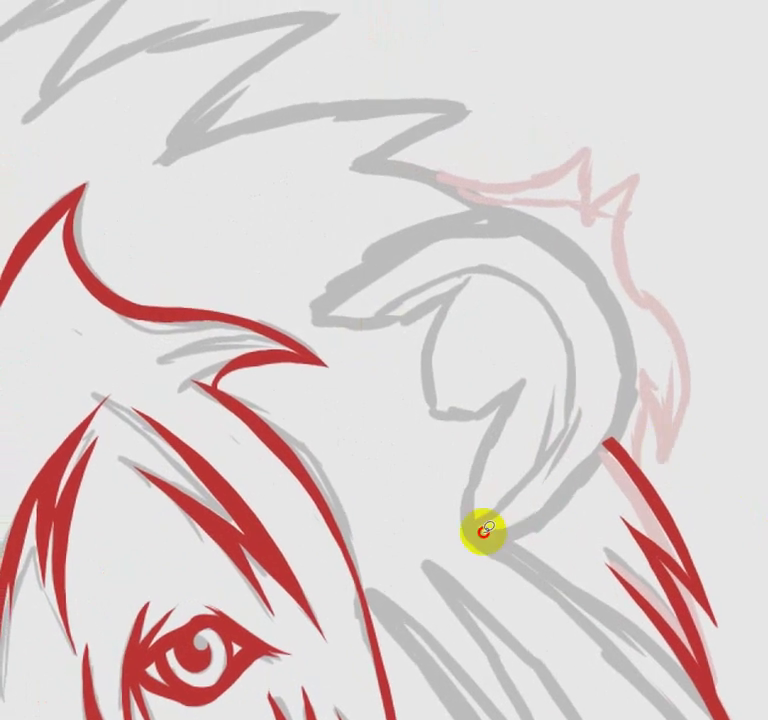
Fill the ear's outer curve and its top edge red
mouse_move(517, 516)
left_mouse_down()
mouse_move(565, 263)
mouse_move(626, 305)
mouse_move(639, 369)
mouse_move(621, 449)
mouse_move(550, 517)
left_mouse_up()
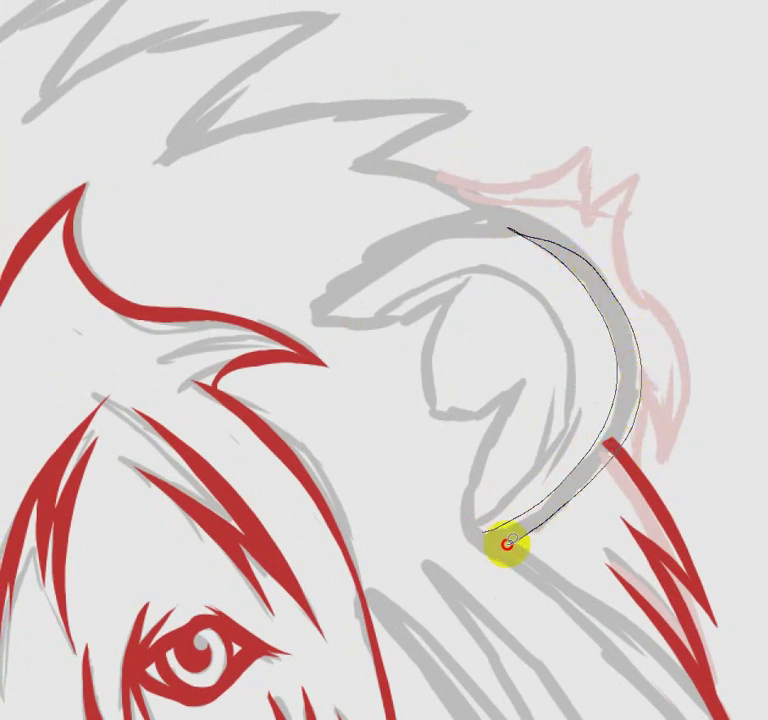
left_click_drag(487, 527, 482, 523)
left_click(83, 569)
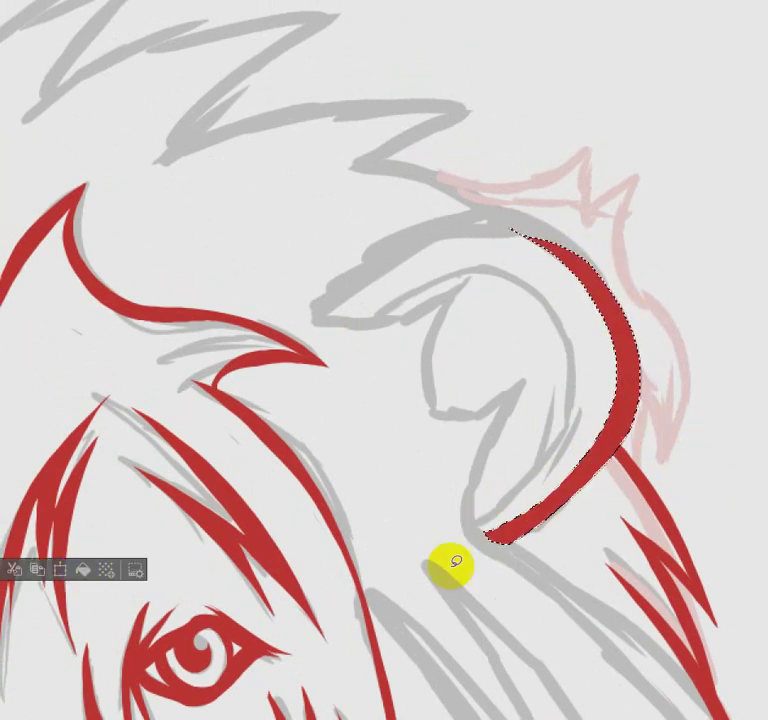
key("ctrl+d")
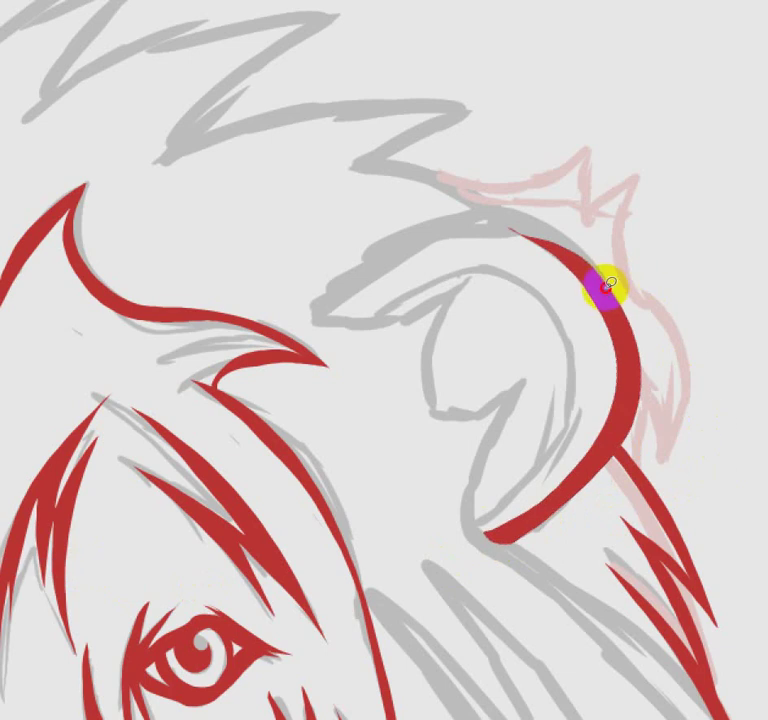
mouse_move(572, 248)
left_mouse_down()
mouse_move(497, 207)
mouse_move(362, 250)
mouse_move(300, 310)
mouse_move(358, 257)
mouse_move(309, 317)
mouse_move(425, 247)
mouse_move(500, 233)
left_mouse_up()
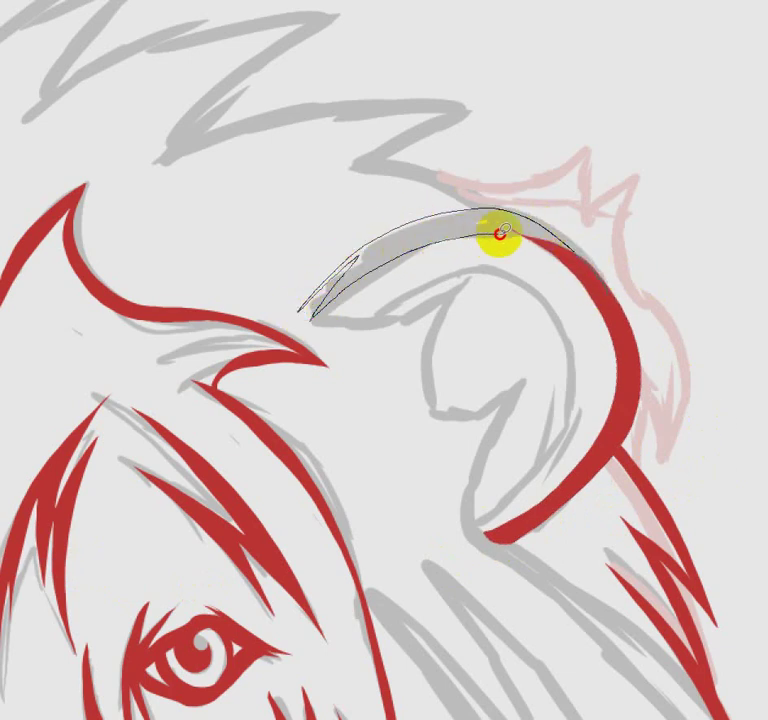
left_click_drag(595, 278, 597, 284)
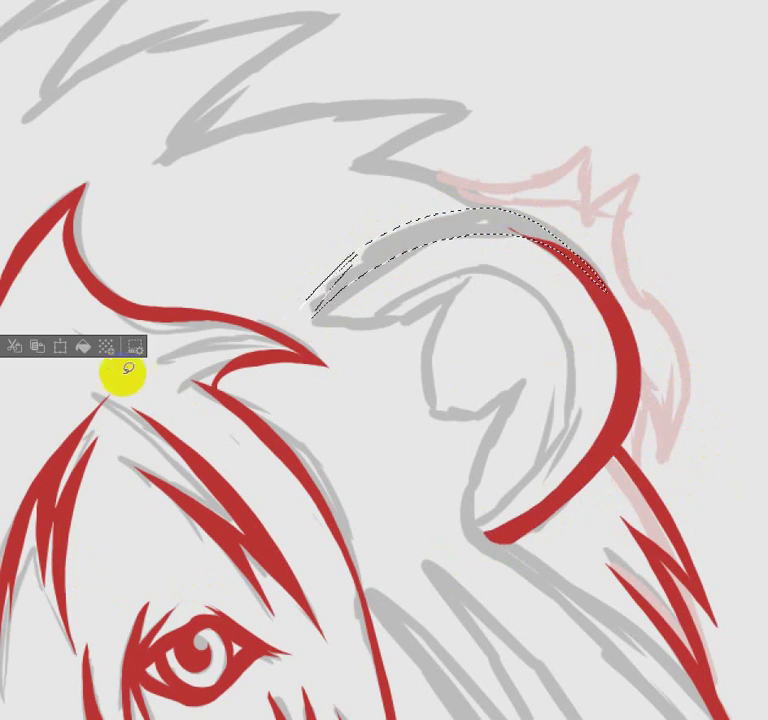
left_click(84, 347)
left_click(563, 518)
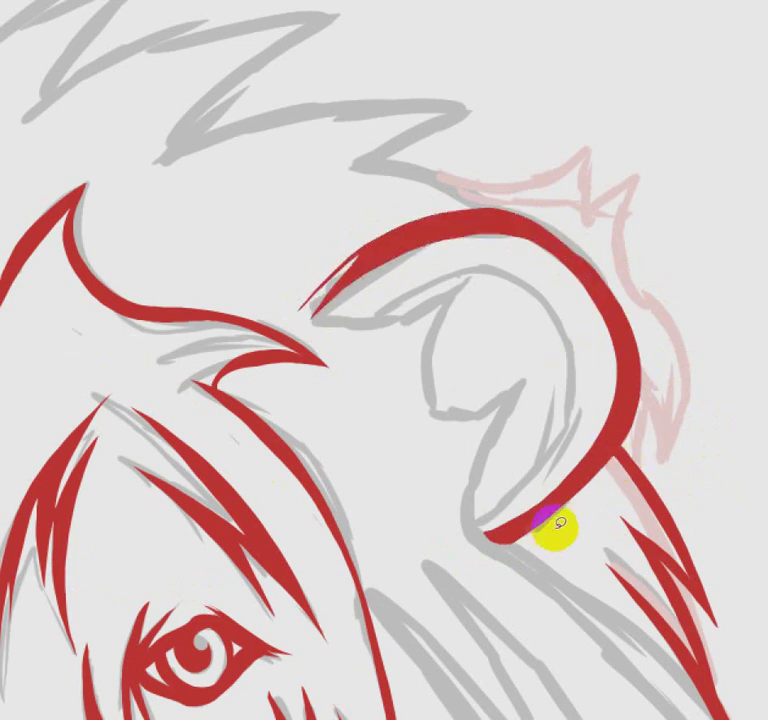
Fill the ear's inner rim and jagged inner fold red
left_click_drag(578, 518, 614, 459)
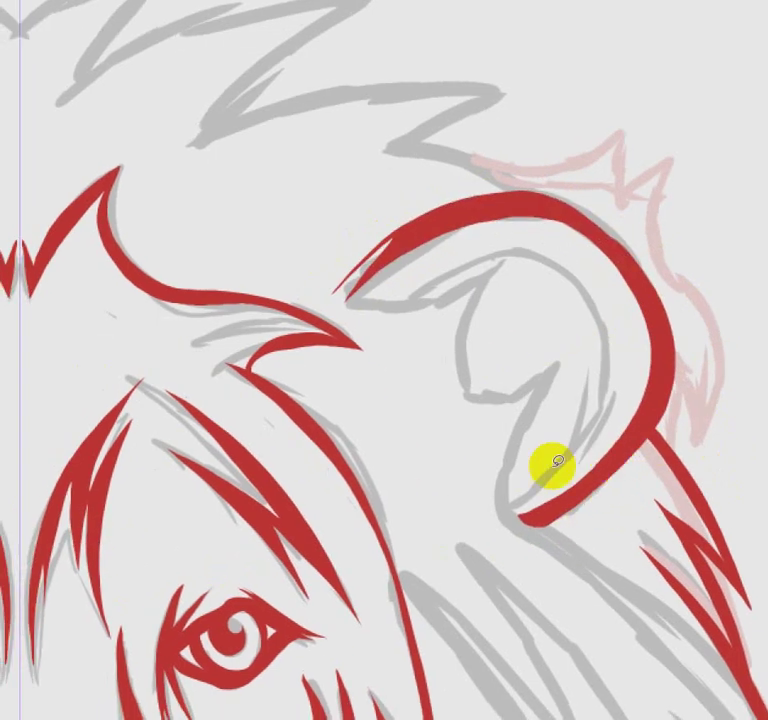
mouse_move(514, 505)
left_mouse_down()
mouse_move(603, 386)
mouse_move(565, 275)
mouse_move(537, 252)
mouse_move(420, 285)
mouse_move(495, 235)
mouse_move(590, 257)
mouse_move(620, 298)
mouse_move(620, 357)
mouse_move(548, 495)
mouse_move(522, 512)
left_mouse_up()
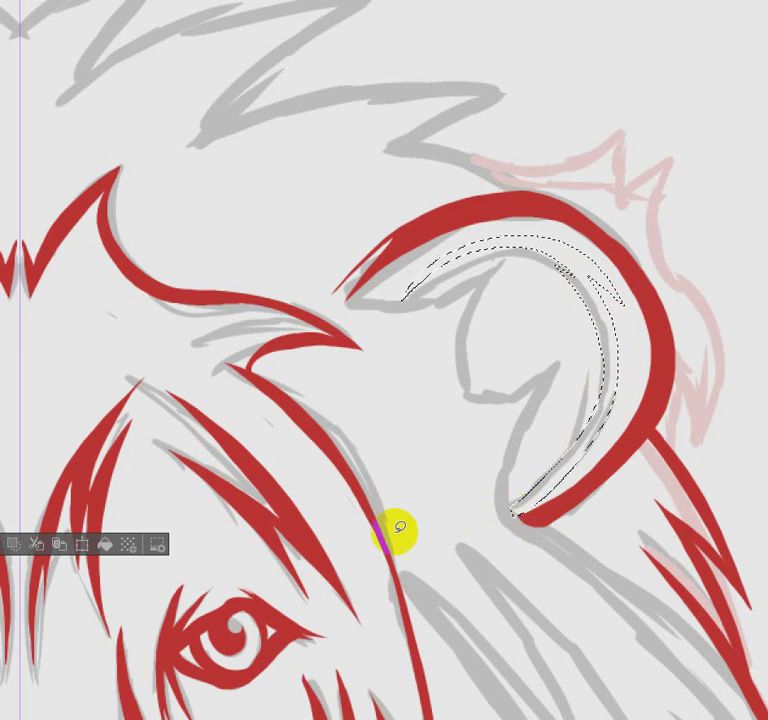
left_click(107, 542)
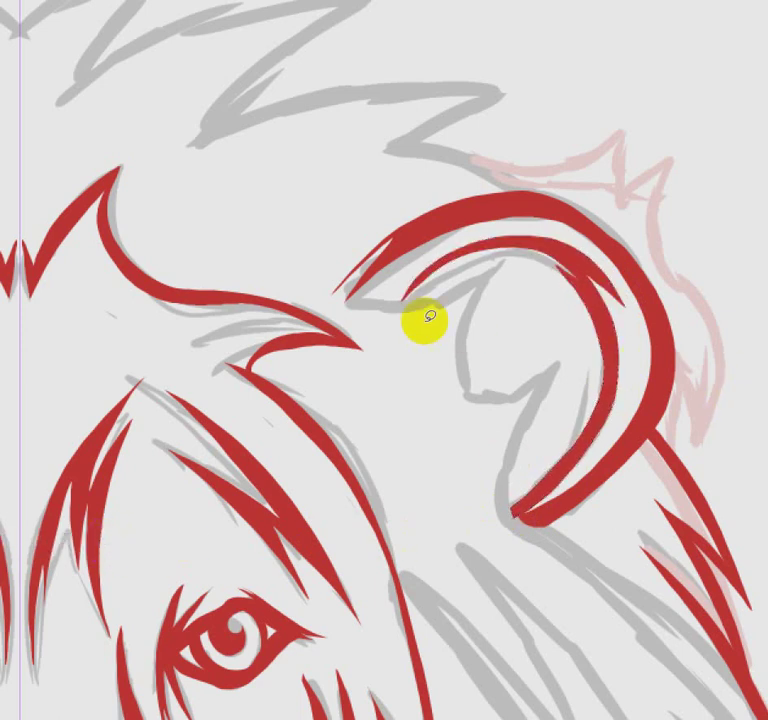
mouse_move(527, 510)
left_mouse_down()
mouse_move(533, 422)
mouse_move(552, 362)
mouse_move(494, 389)
mouse_move(474, 331)
mouse_move(471, 283)
mouse_move(429, 303)
mouse_move(400, 301)
mouse_move(442, 314)
mouse_move(447, 379)
mouse_move(516, 406)
mouse_move(496, 506)
mouse_move(522, 520)
left_mouse_up()
left_click(105, 552)
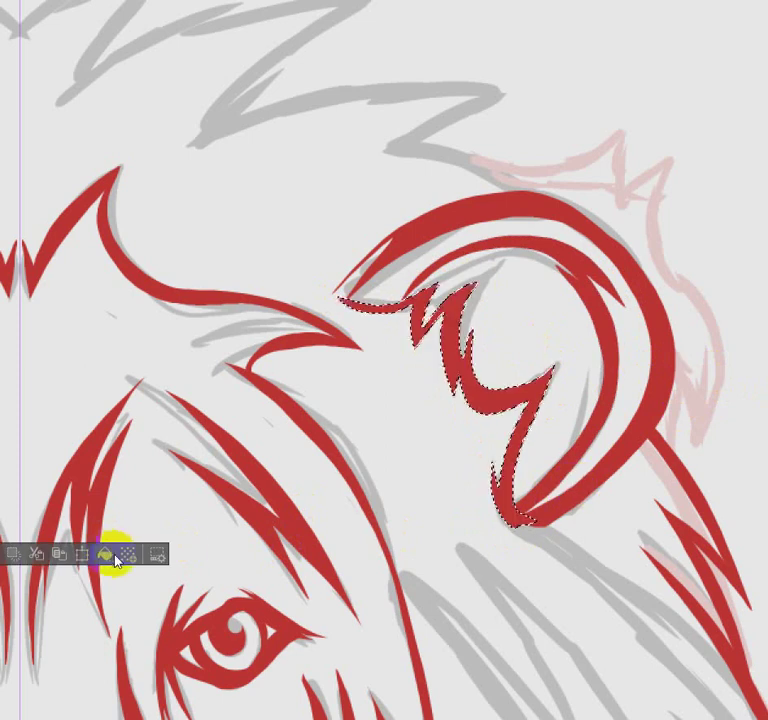
key("ctrl+d")
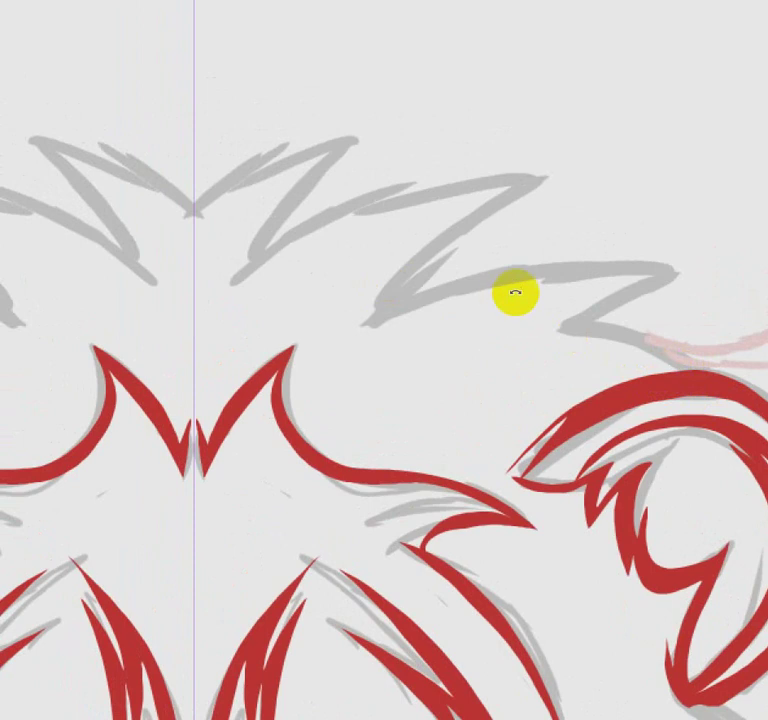
Tilt the canvas about 45 degrees and fill the jagged forelock spikes red
left_click_drag(509, 270, 454, 262)
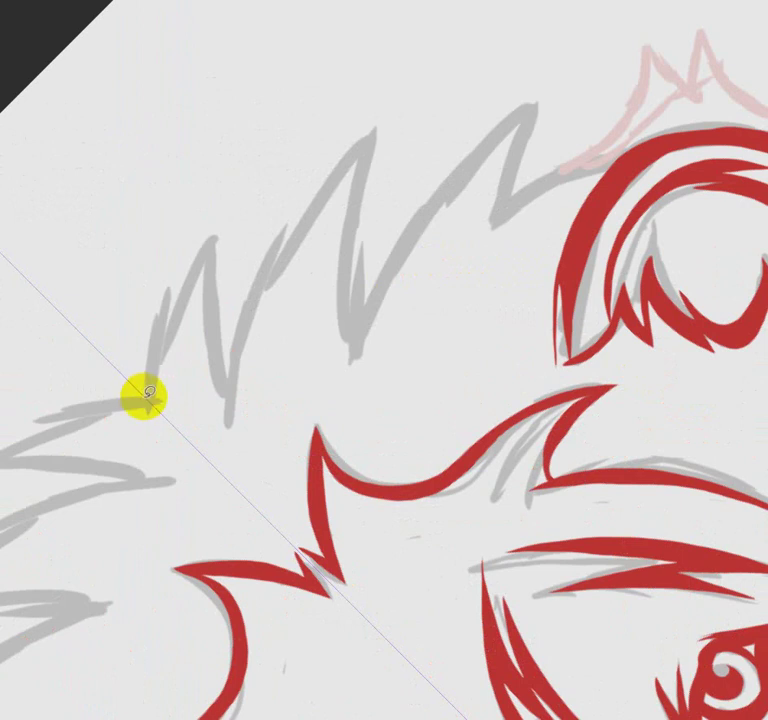
mouse_move(143, 373)
left_mouse_down()
mouse_move(168, 274)
mouse_move(165, 338)
mouse_move(213, 230)
mouse_move(225, 387)
mouse_move(278, 228)
mouse_move(274, 266)
mouse_move(362, 137)
mouse_move(347, 305)
mouse_move(531, 94)
mouse_move(350, 381)
mouse_move(338, 288)
mouse_move(353, 166)
mouse_move(293, 267)
mouse_move(271, 274)
mouse_move(228, 410)
mouse_move(211, 234)
left_mouse_up()
mouse_move(211, 234)
left_mouse_down()
mouse_move(180, 334)
mouse_move(168, 357)
mouse_move(158, 354)
left_mouse_up()
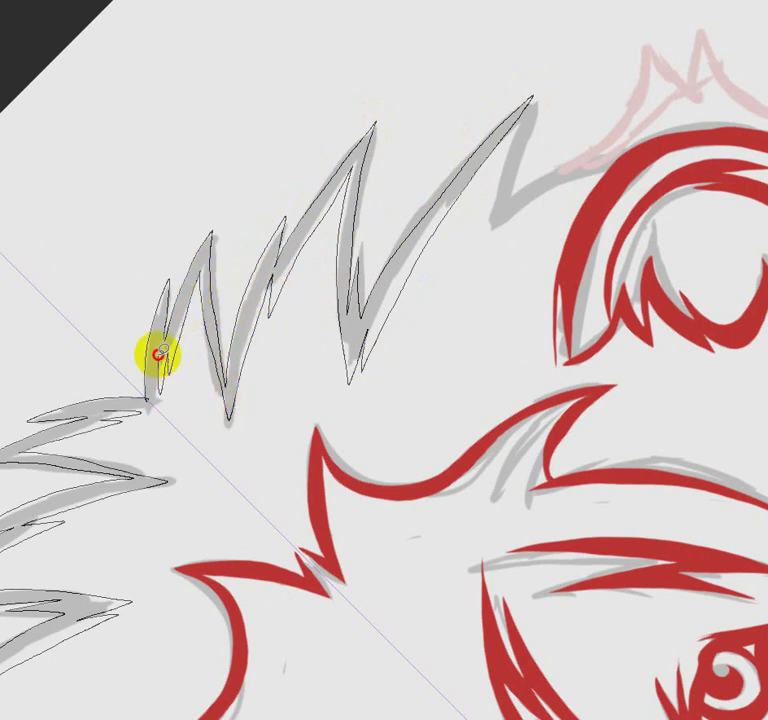
left_click_drag(157, 410, 155, 408)
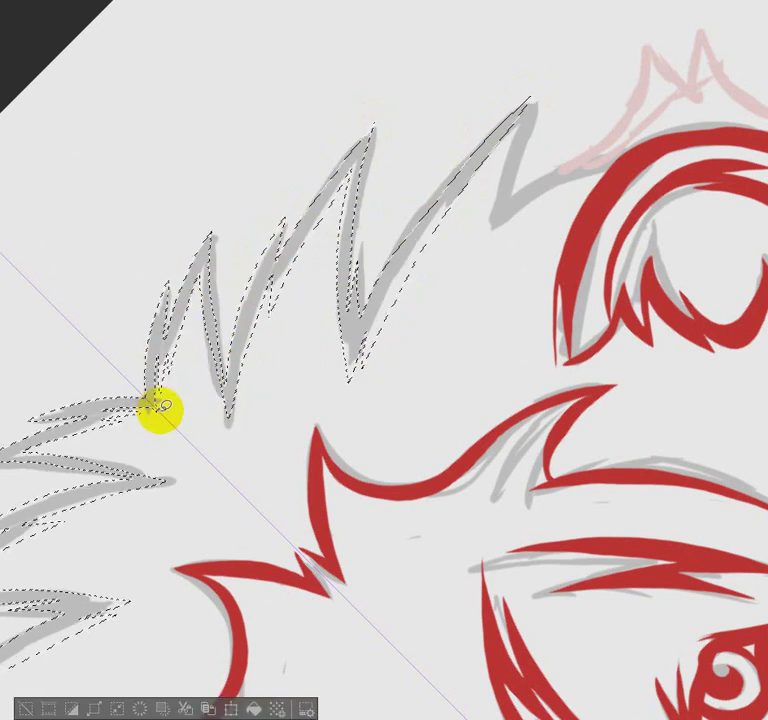
left_click(254, 708)
left_click(412, 462)
Fill the stroke joining the spike tip to the ear red
mouse_move(514, 121)
left_mouse_down()
mouse_move(538, 107)
mouse_move(485, 202)
mouse_move(487, 218)
mouse_move(627, 150)
mouse_move(502, 203)
left_mouse_up()
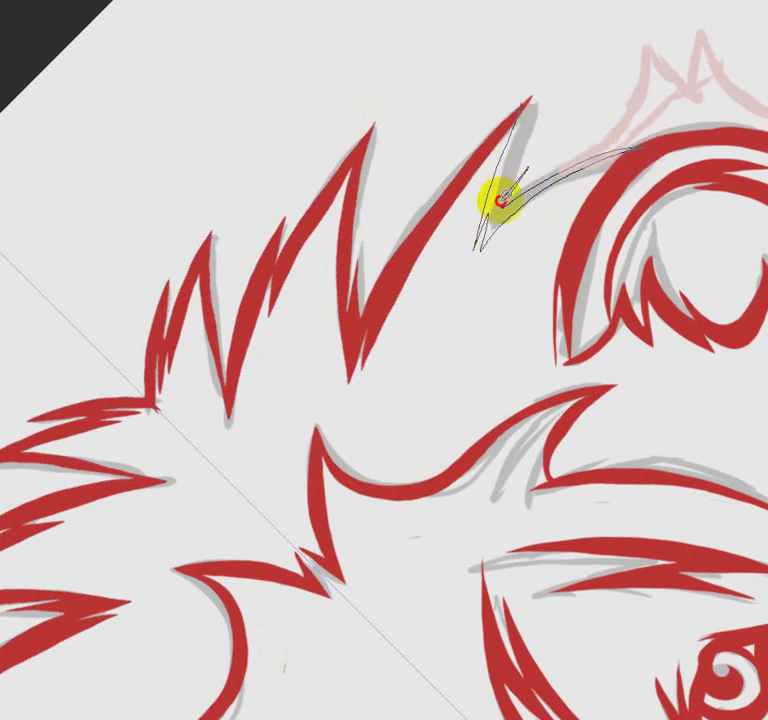
left_click_drag(517, 150, 530, 96)
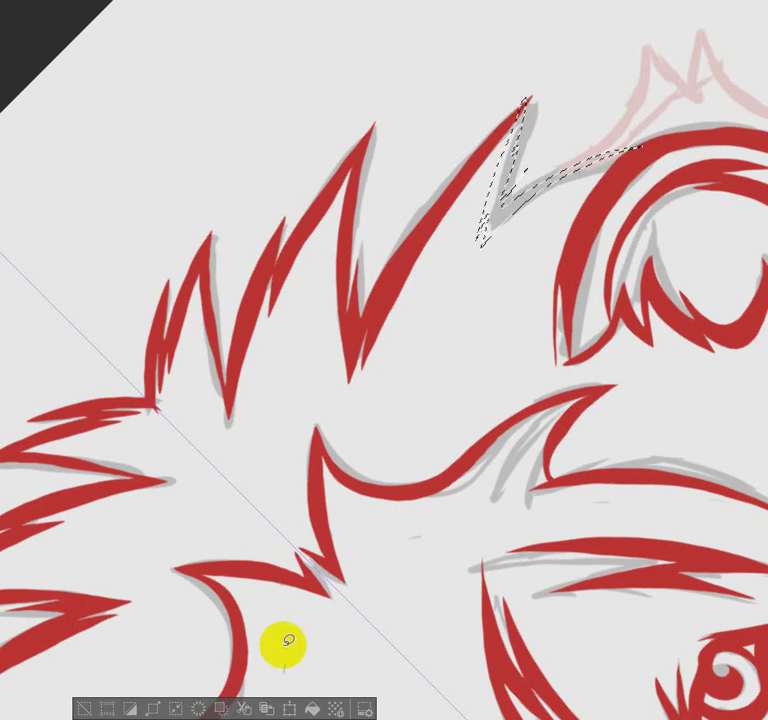
key("Delete")
key("ctrl+d")
scroll(428, 576, "down", 3)
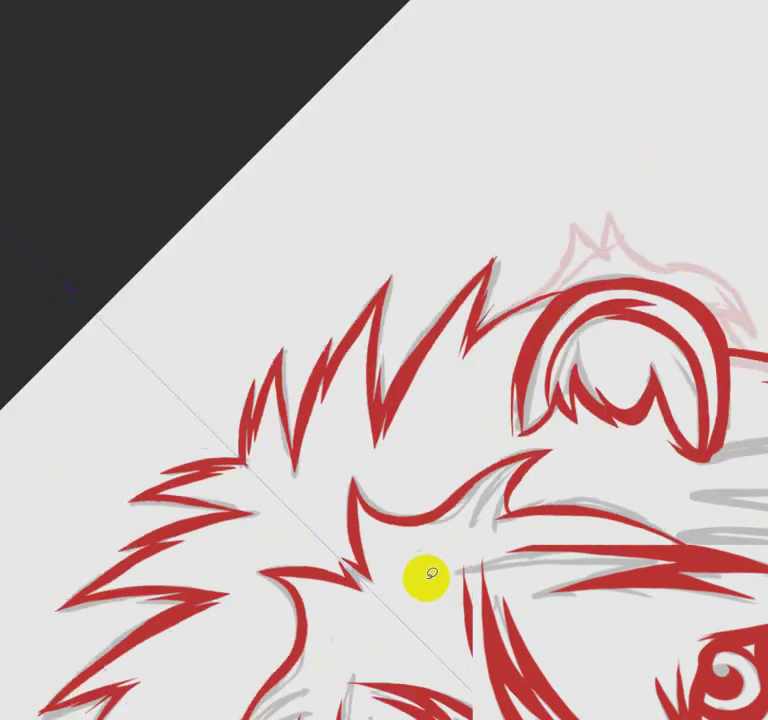
mouse_move(432, 561)
left_mouse_down()
mouse_move(449, 401)
mouse_move(410, 313)
left_mouse_up()
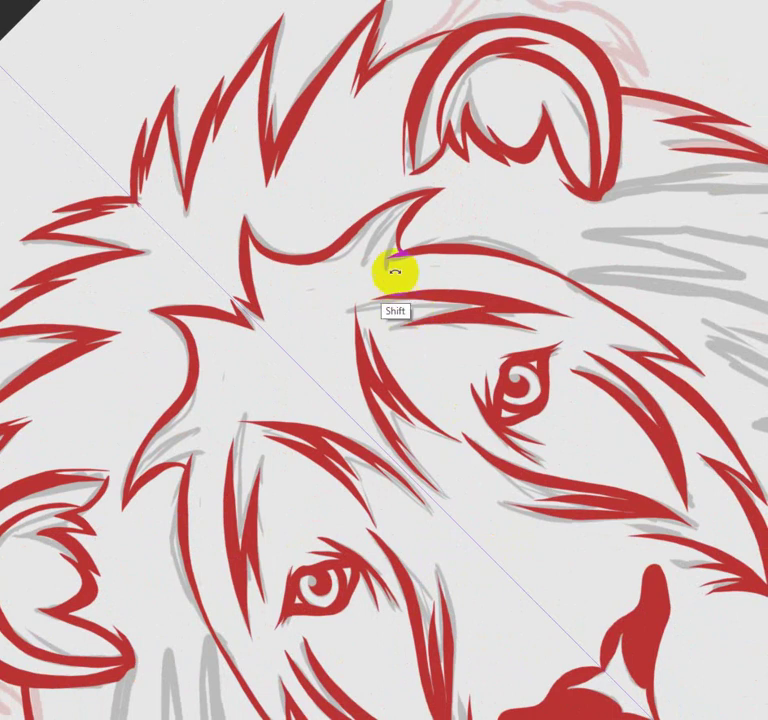
Rotate the canvas upright, zoom in, and outline a grey mane strand beside the right cheek
left_click_drag(400, 255, 486, 245)
scroll(503, 240, "down", 2)
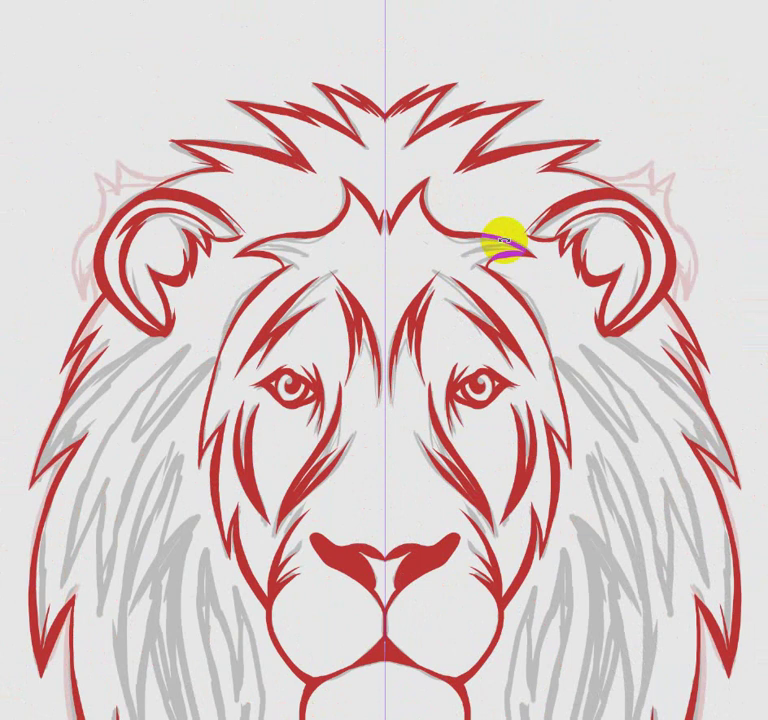
scroll(503, 240, "down", 2)
scroll(503, 240, "down", 2)
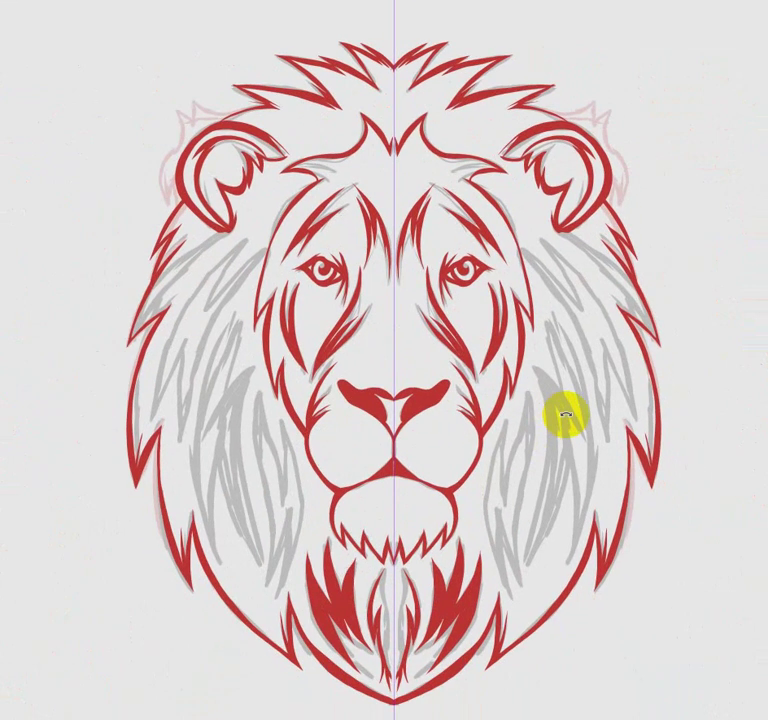
scroll(565, 418, "up", 2)
scroll(567, 420, "down", 2)
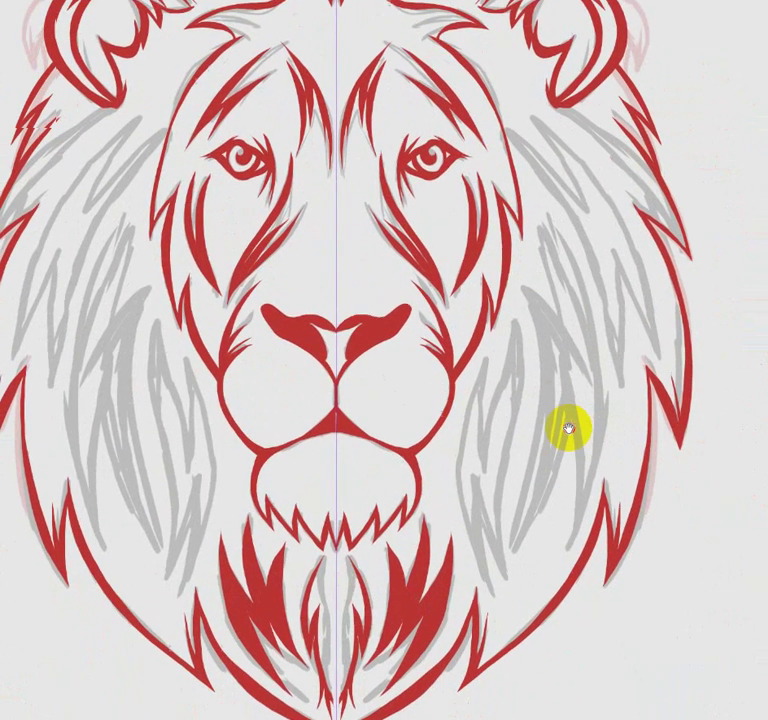
scroll(572, 455, "up", 2)
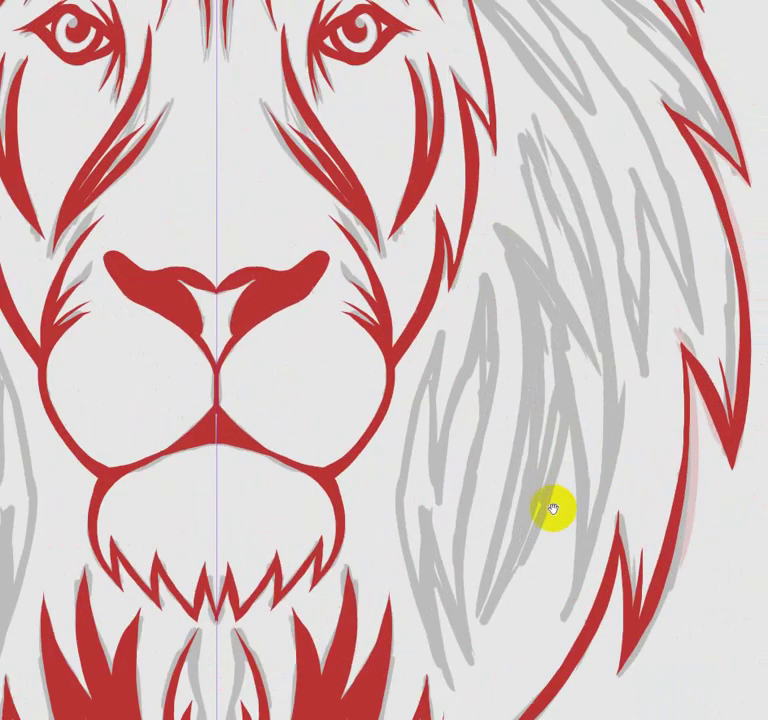
scroll(552, 480, "down", 2)
scroll(525, 492, "down", 1)
scroll(517, 487, "down", 1)
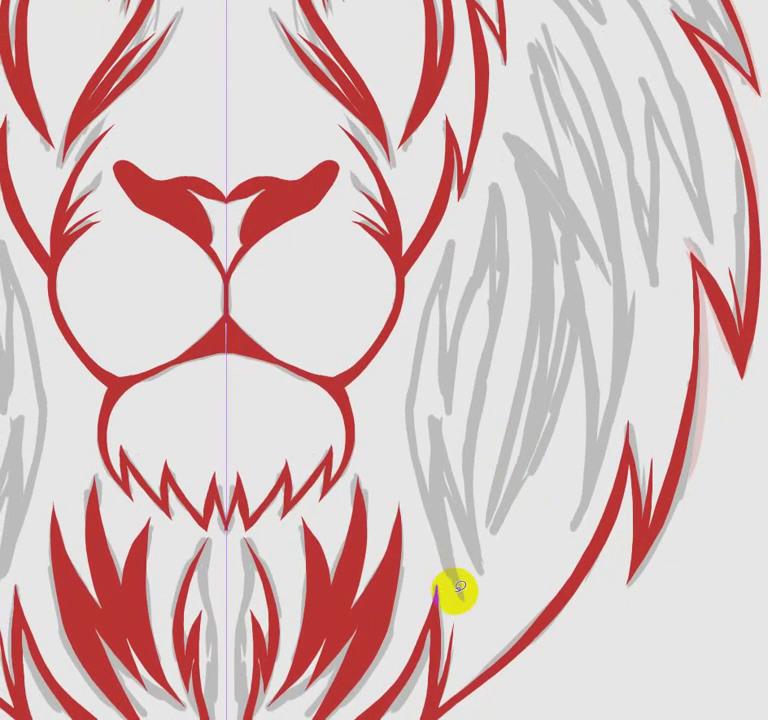
left_click_drag(460, 598, 449, 252)
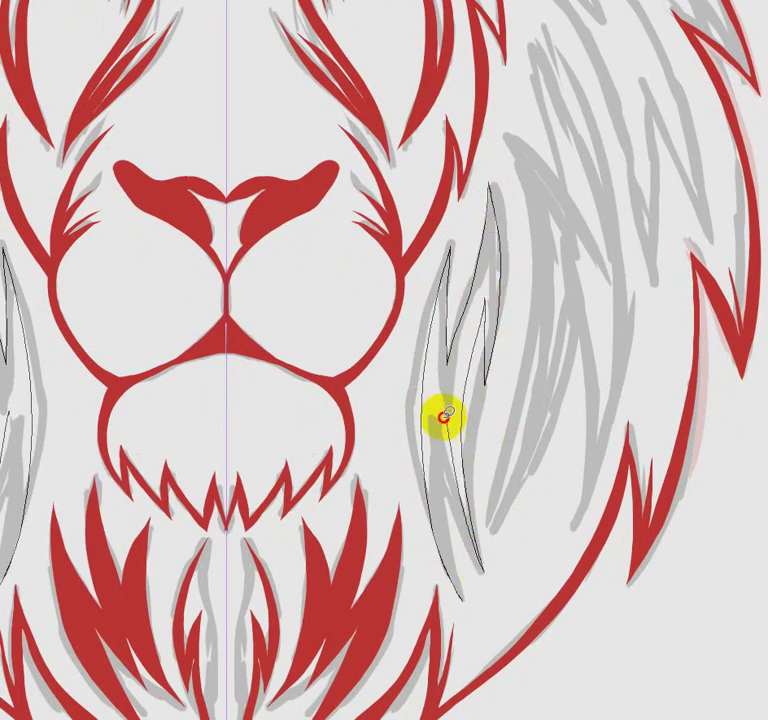
left_click_drag(458, 582, 460, 586)
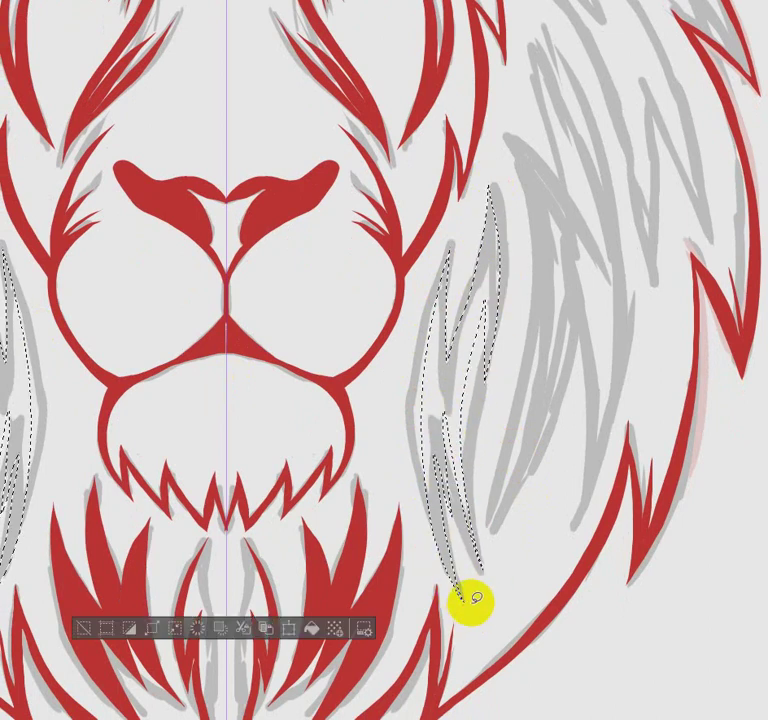
Add the neighbouring strands to the selection with Shift and fill them red
key("shift")
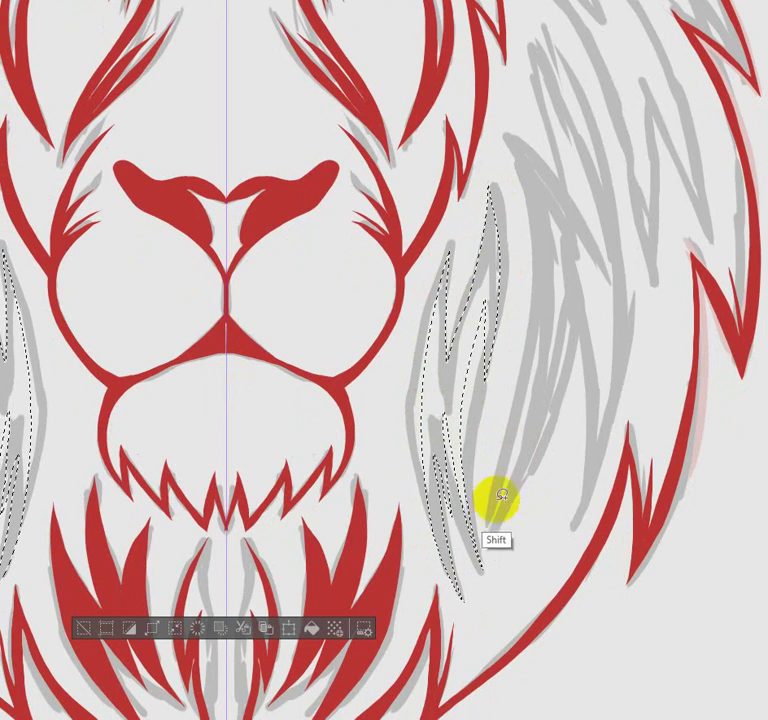
mouse_move(486, 518)
left_mouse_down()
mouse_move(565, 198)
mouse_move(514, 46)
mouse_move(571, 132)
mouse_move(526, 21)
mouse_move(565, 82)
mouse_move(634, 394)
mouse_move(612, 307)
mouse_move(580, 456)
mouse_move(561, 218)
mouse_move(549, 437)
mouse_move(543, 343)
mouse_move(505, 488)
mouse_move(466, 543)
left_mouse_up()
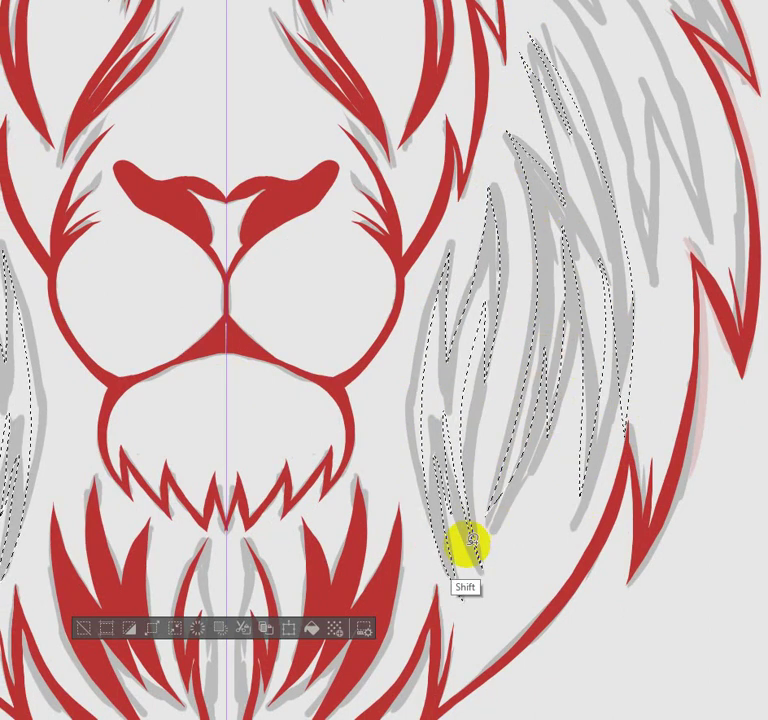
left_click(311, 628)
key("ctrl+d")
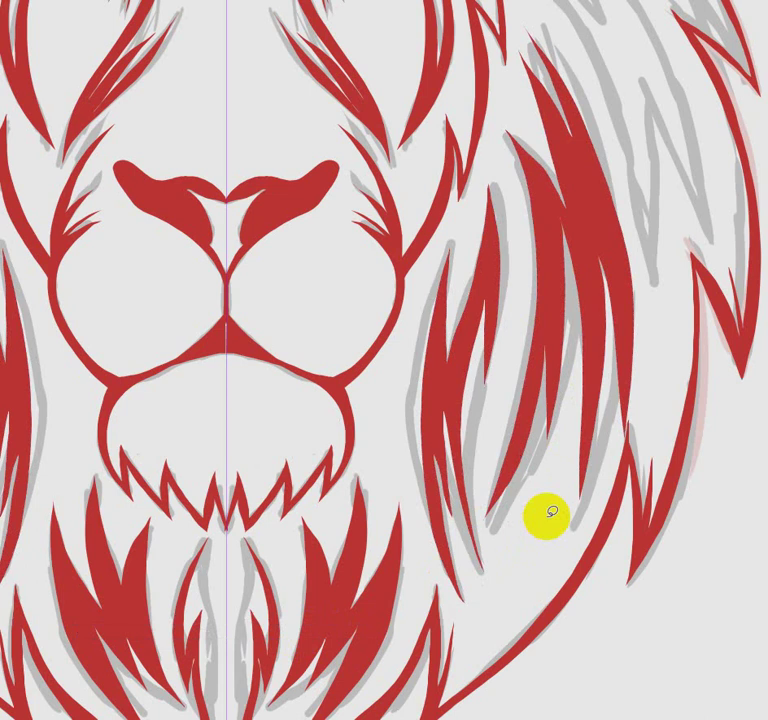
Fill the grey mane strands beside the eye red
scroll(552, 515, "up", 1)
scroll(640, 415, "up", 3)
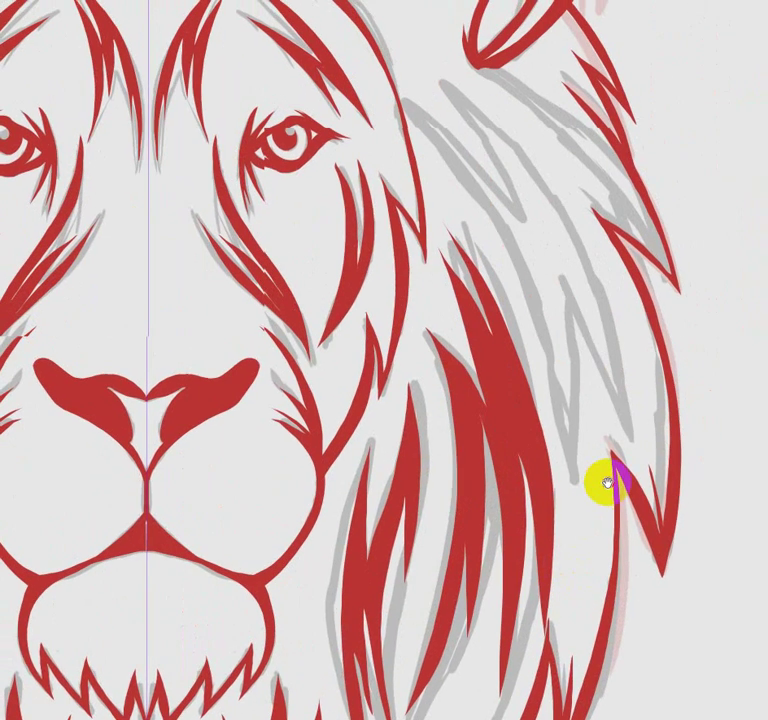
scroll(609, 485, "up", 1)
left_click_drag(431, 185, 455, 213)
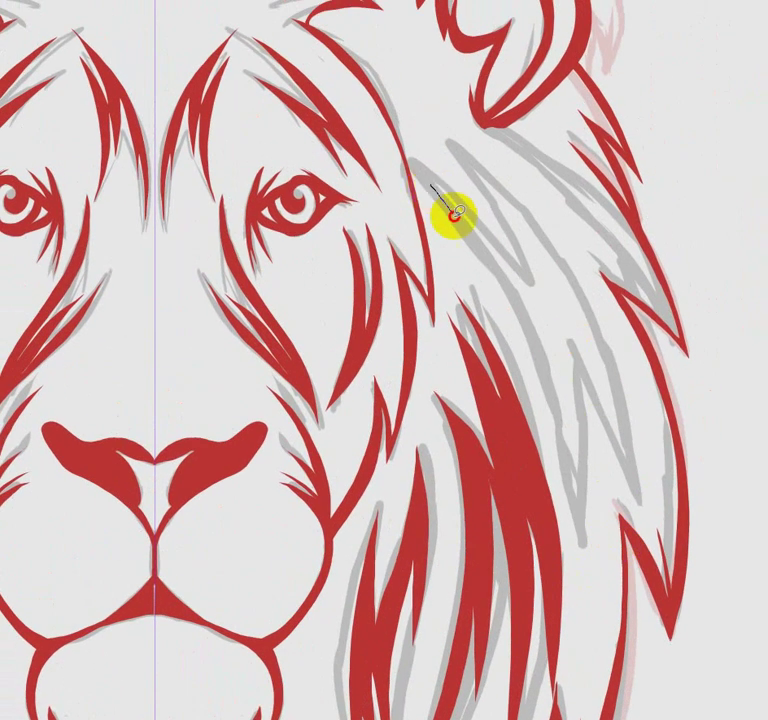
mouse_move(541, 368)
left_mouse_down()
mouse_move(579, 514)
mouse_move(574, 350)
mouse_move(634, 492)
mouse_move(567, 270)
mouse_move(537, 237)
mouse_move(519, 237)
mouse_move(429, 171)
left_mouse_up()
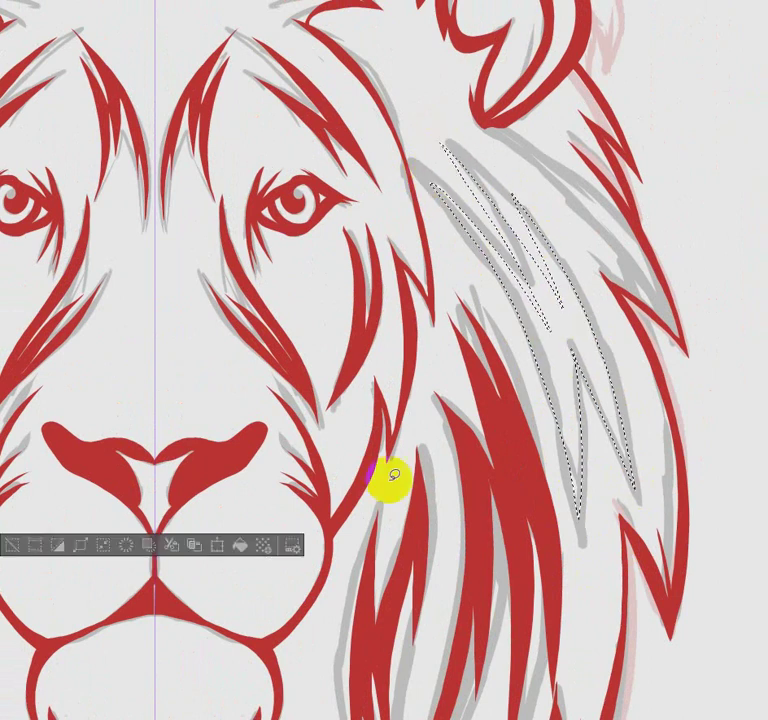
left_click(240, 545)
key("ctrl+d")
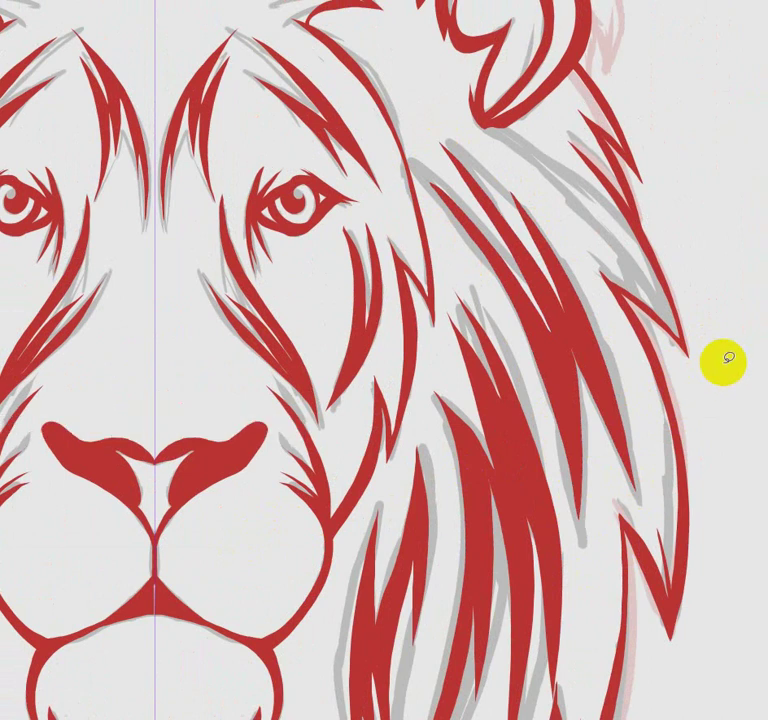
Fill the grey mane strand below the ear red
scroll(722, 357, "right", 2)
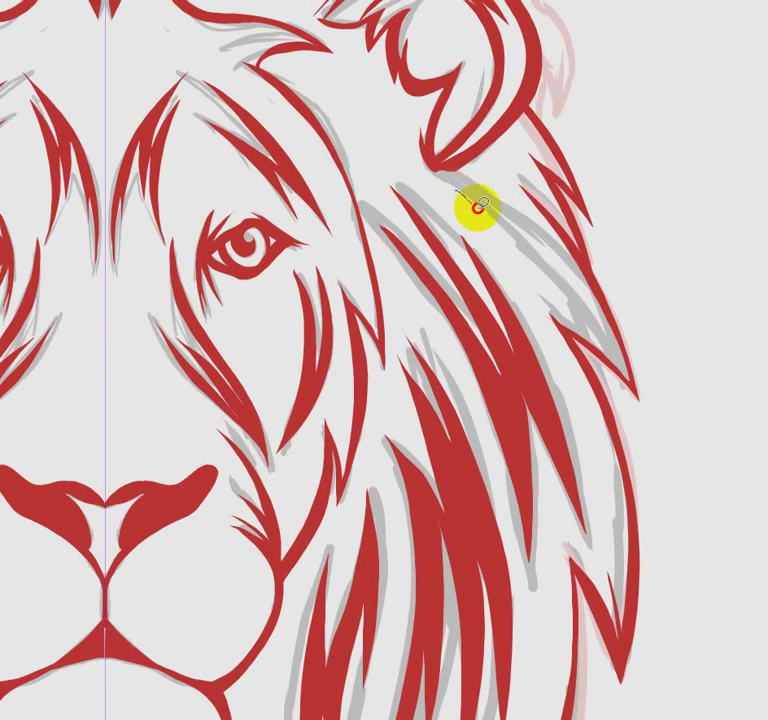
mouse_move(478, 207)
left_mouse_down()
mouse_move(514, 228)
mouse_move(588, 315)
mouse_move(505, 186)
mouse_move(483, 202)
left_mouse_up()
left_click_drag(430, 152, 471, 209)
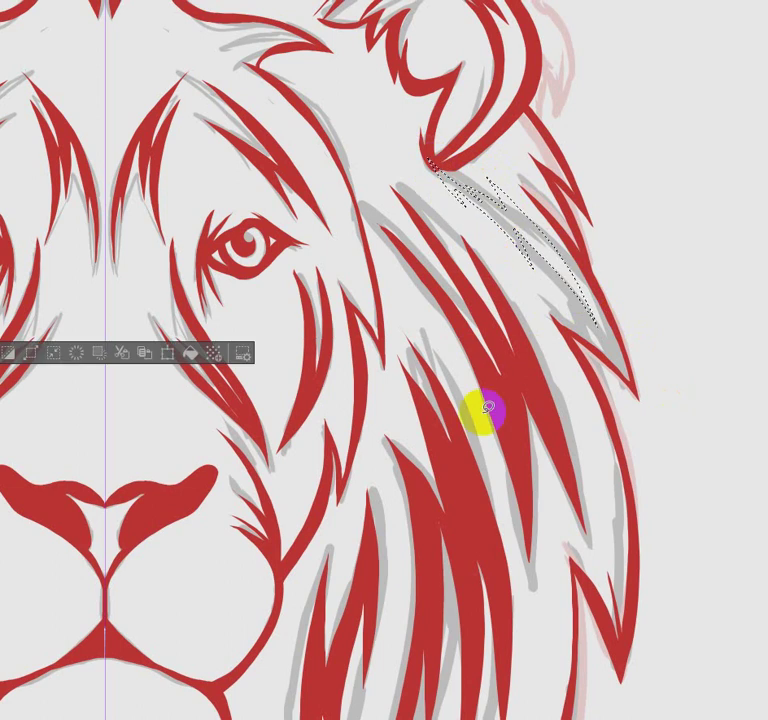
left_click(191, 352)
key("ctrl+d")
Lasso the grey strands in the lower right mane and fill them red
scroll(710, 390, "down", 3)
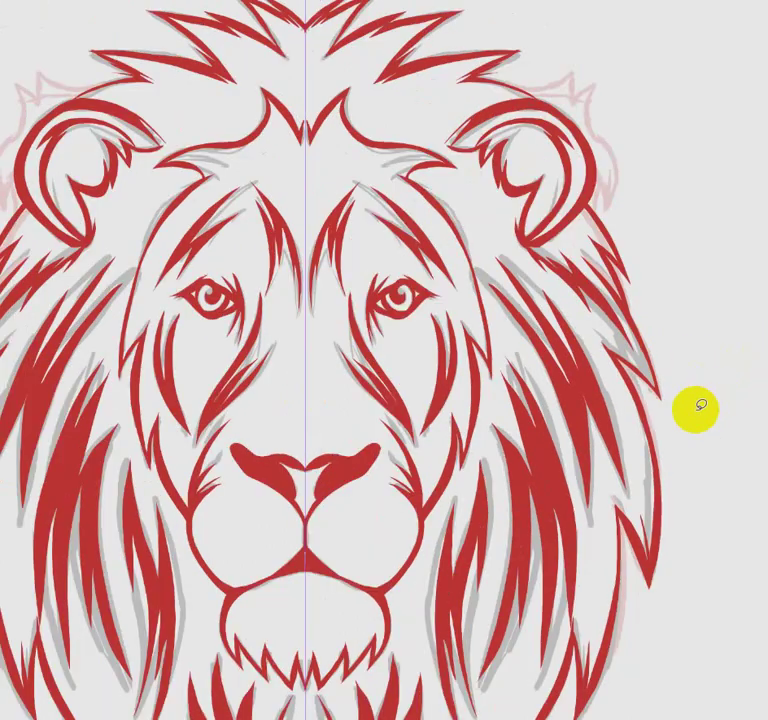
scroll(695, 410, "down", 2)
scroll(697, 511, "down", 1)
scroll(686, 434, "down", 2)
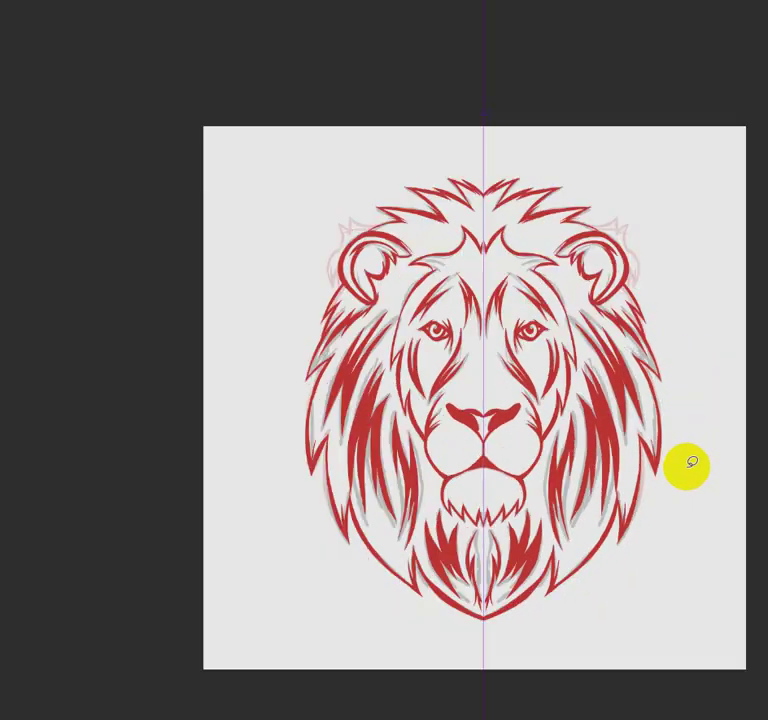
left_click_drag(701, 489, 634, 483)
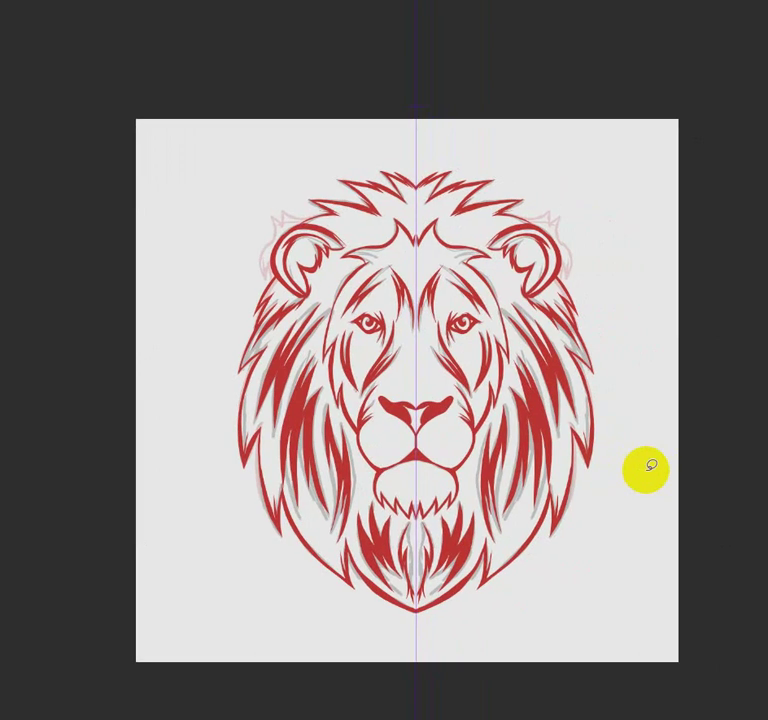
scroll(646, 480, "up", 1)
scroll(636, 490, "up", 1)
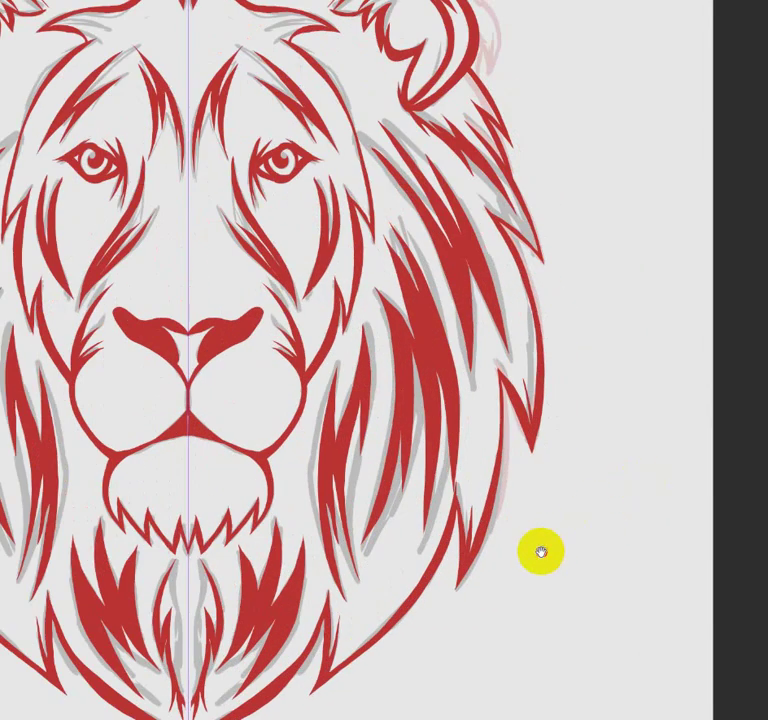
left_click_drag(542, 550, 662, 462)
scroll(566, 499, "up", 2)
scroll(487, 540, "down", 2)
scroll(518, 526, "up", 2)
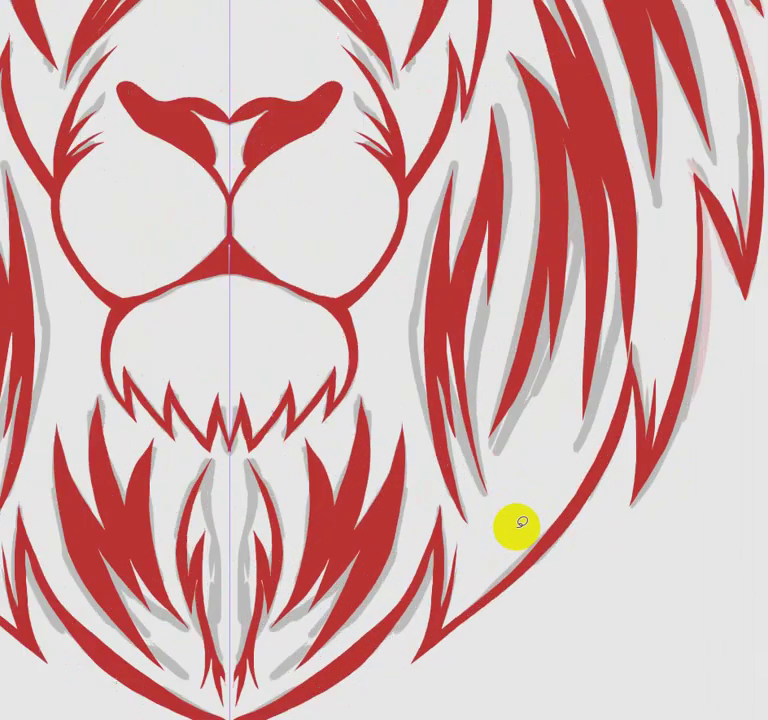
scroll(527, 527, "up", 2)
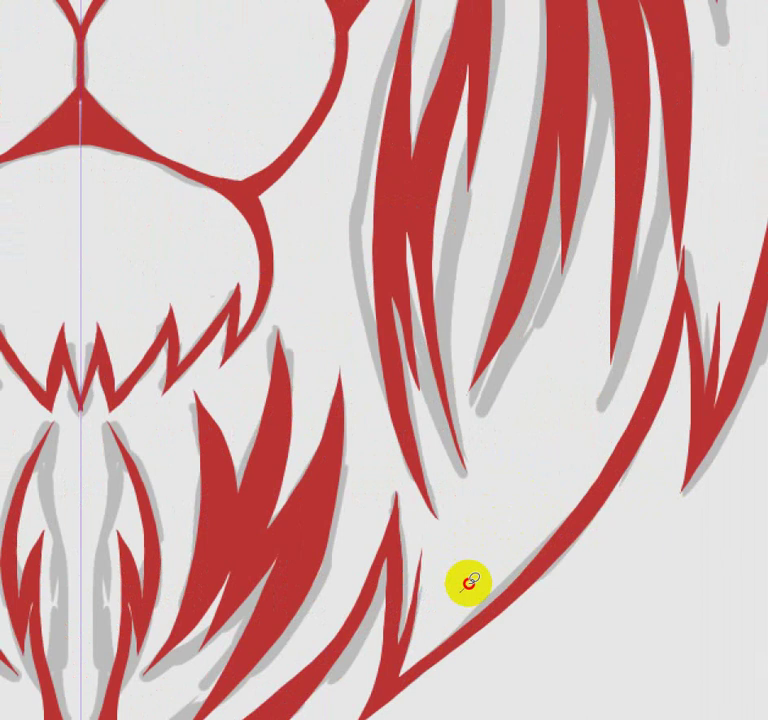
mouse_move(460, 590)
left_mouse_down()
mouse_move(552, 466)
mouse_move(586, 353)
mouse_move(538, 440)
mouse_move(563, 316)
mouse_move(500, 459)
mouse_move(523, 442)
mouse_move(518, 490)
mouse_move(497, 537)
mouse_move(432, 617)
left_mouse_up()
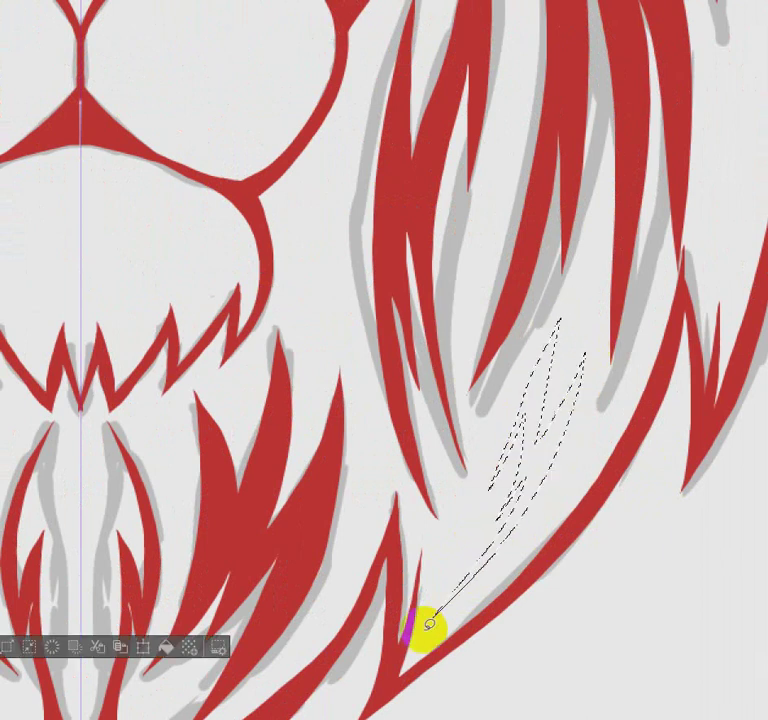
left_click(168, 652)
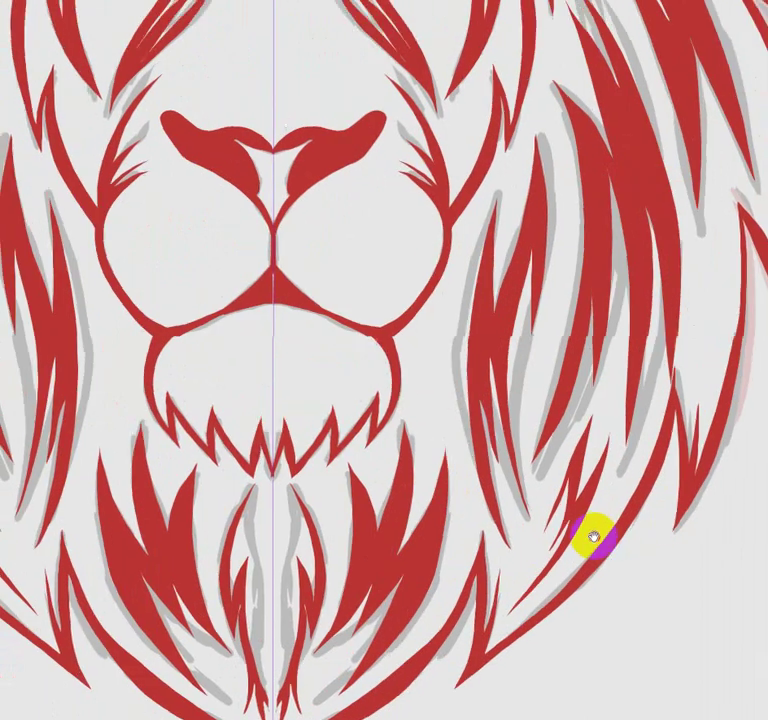
Fill the mirrored strand along the right cheek red, deselect, and zoom out
scroll(594, 537, "up", 2)
scroll(591, 586, "up", 2)
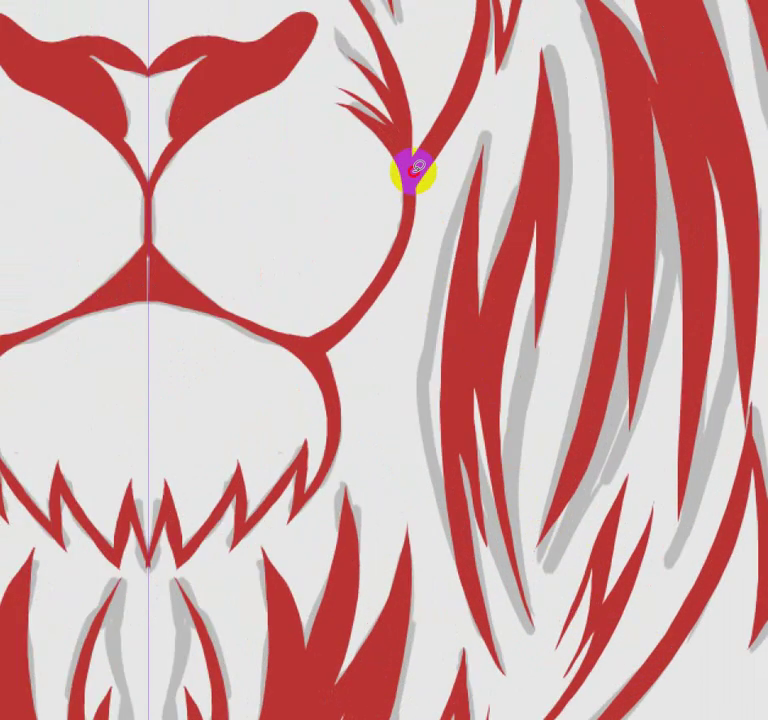
mouse_move(413, 167)
left_mouse_down()
mouse_move(425, 238)
mouse_move(391, 365)
mouse_move(398, 300)
mouse_move(368, 436)
mouse_move(351, 365)
mouse_move(333, 475)
mouse_move(331, 394)
mouse_move(341, 331)
mouse_move(399, 235)
mouse_move(418, 168)
left_mouse_up()
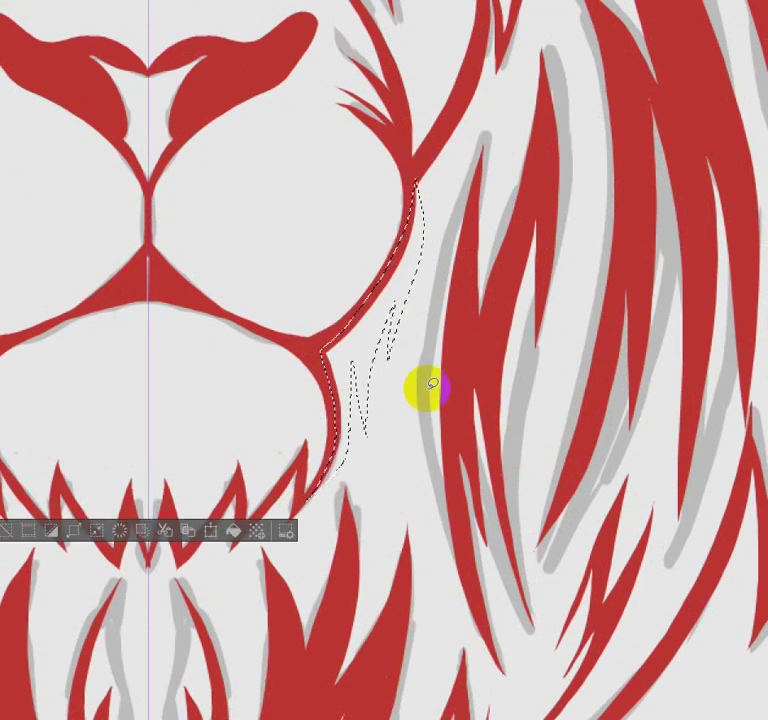
left_click(236, 527)
key("ctrl+d")
scroll(455, 457, "down", 5)
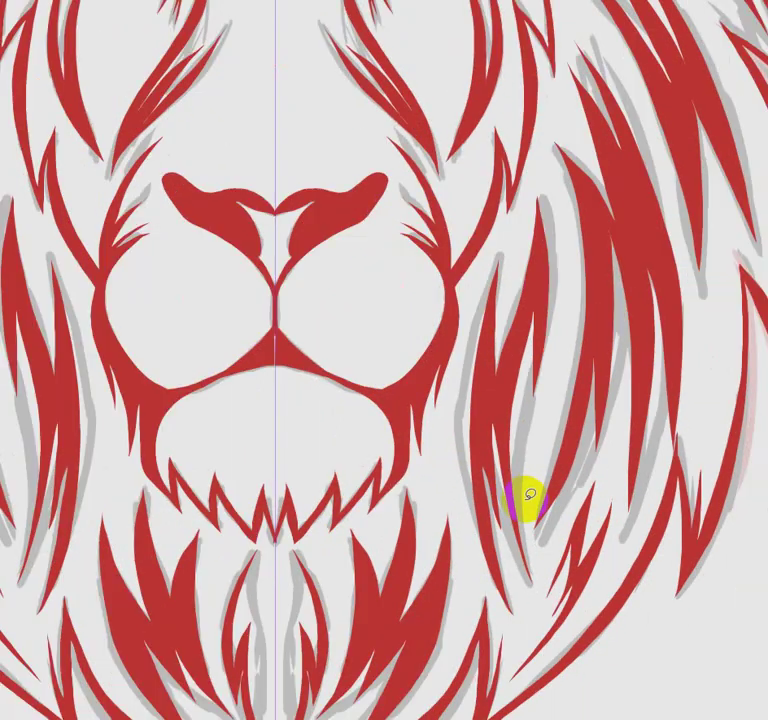
scroll(527, 494, "down", 3)
scroll(527, 494, "down", 2)
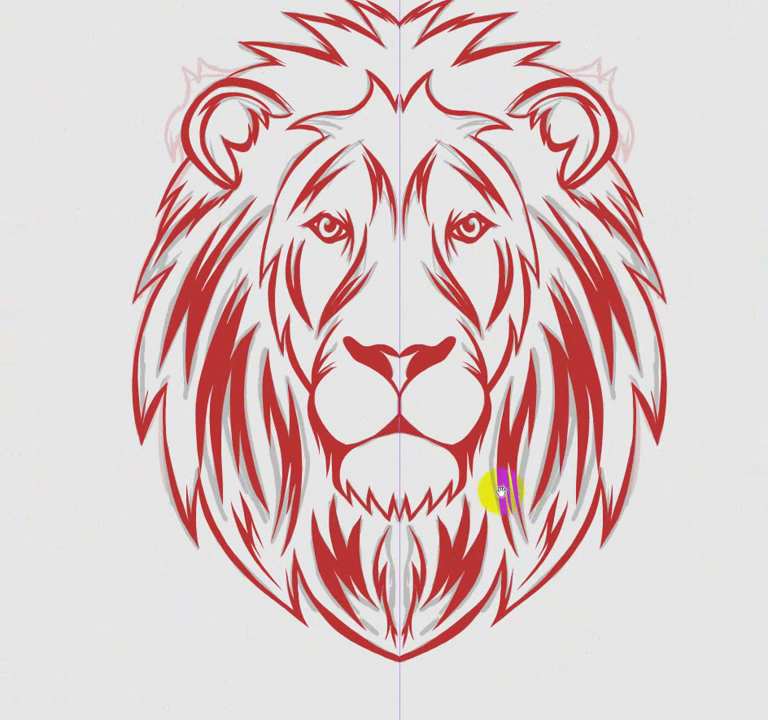
Fill a mirrored spike at the forehead centre red and deselect
left_click_drag(500, 490, 545, 627)
scroll(548, 560, "up", 2)
scroll(545, 510, "up", 3)
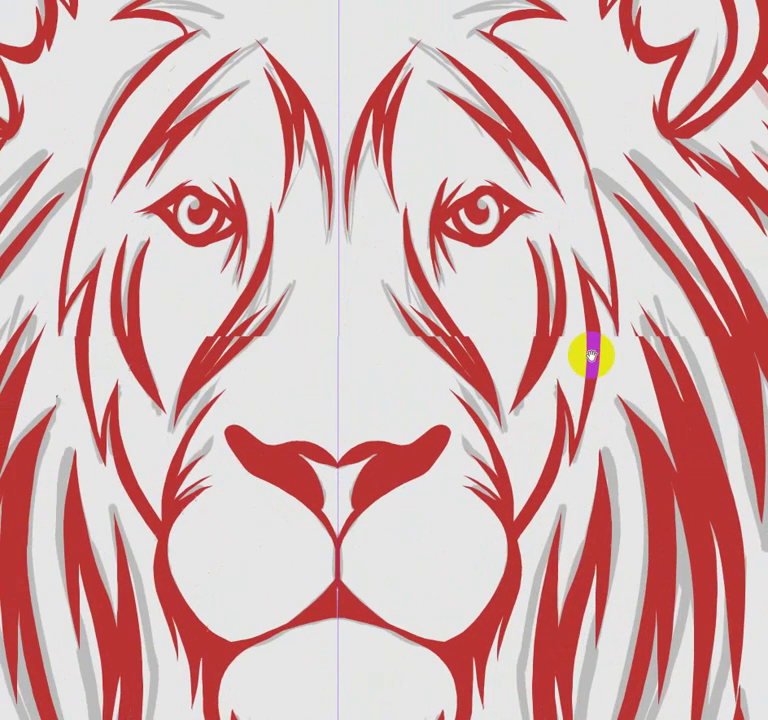
left_click_drag(592, 355, 632, 600)
mouse_move(402, 265)
left_mouse_down()
mouse_move(475, 244)
mouse_move(425, 254)
mouse_move(422, 247)
mouse_move(394, 305)
mouse_move(418, 214)
left_mouse_up()
left_click(470, 337)
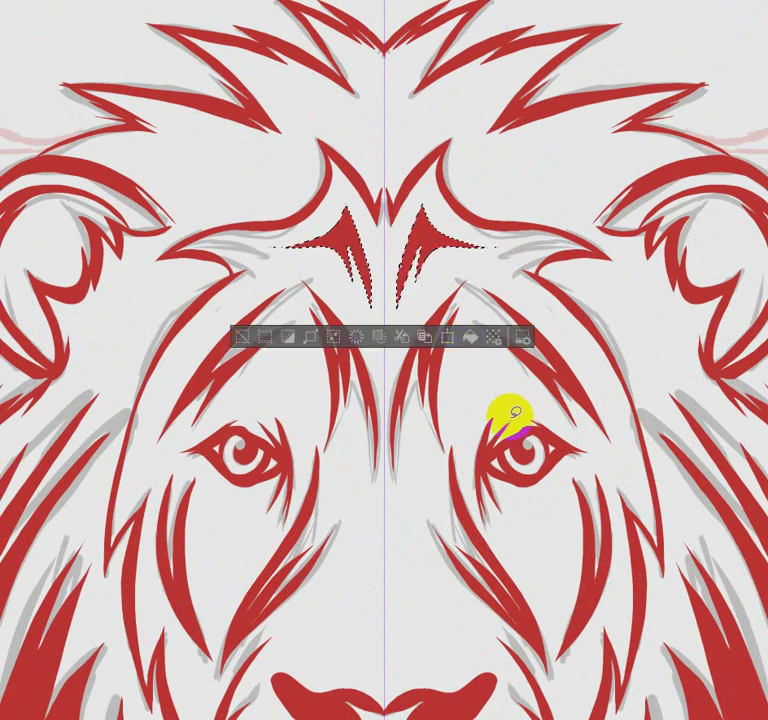
key("ctrl+d")
Fill mirrored zigzag strands in the mane beside the brow red
mouse_move(585, 278)
left_mouse_down()
mouse_move(655, 351)
mouse_move(662, 338)
mouse_move(597, 271)
mouse_move(593, 294)
left_mouse_up()
left_click(505, 408)
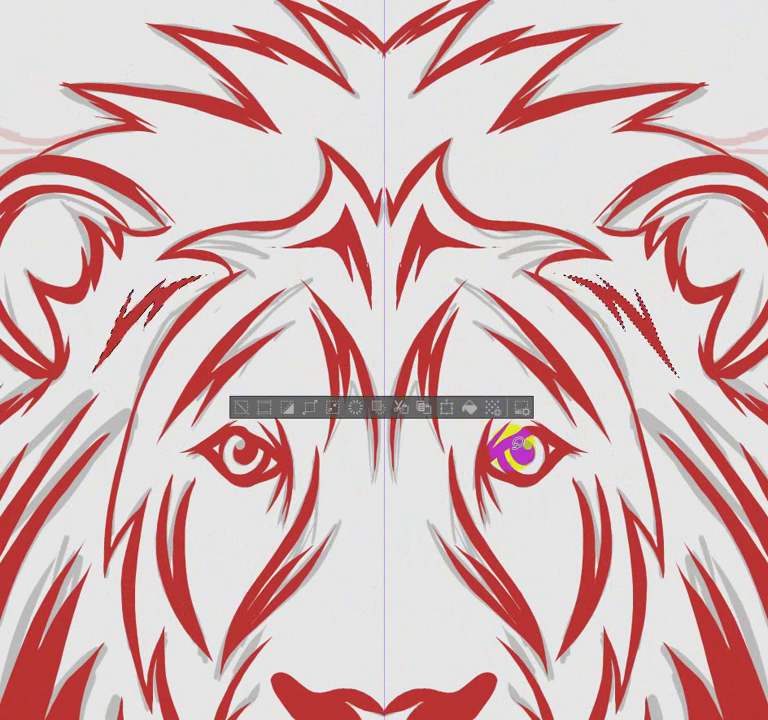
left_click(603, 363)
left_click_drag(603, 363, 588, 512)
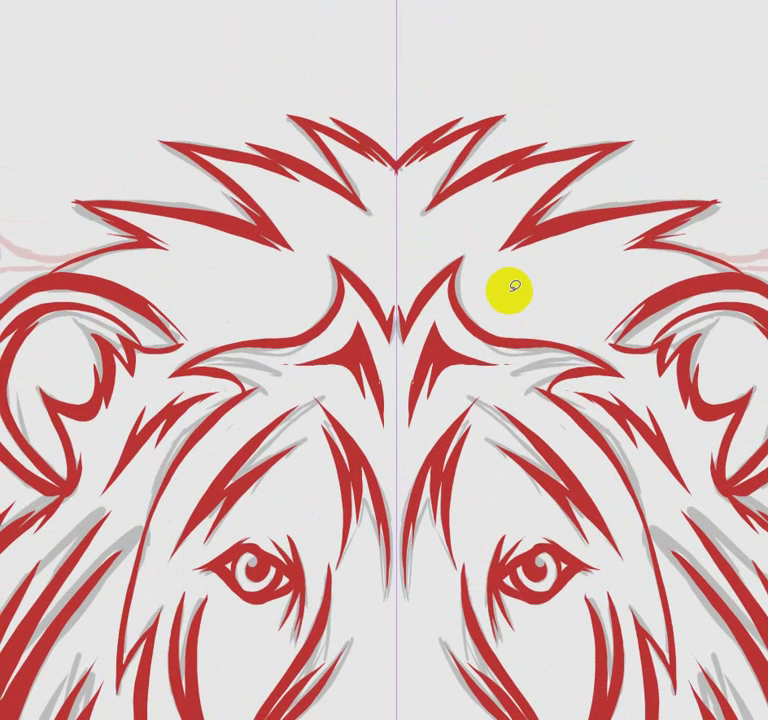
Fill two mirrored strands in the upper mane above the brow red
left_click_drag(494, 299, 603, 282)
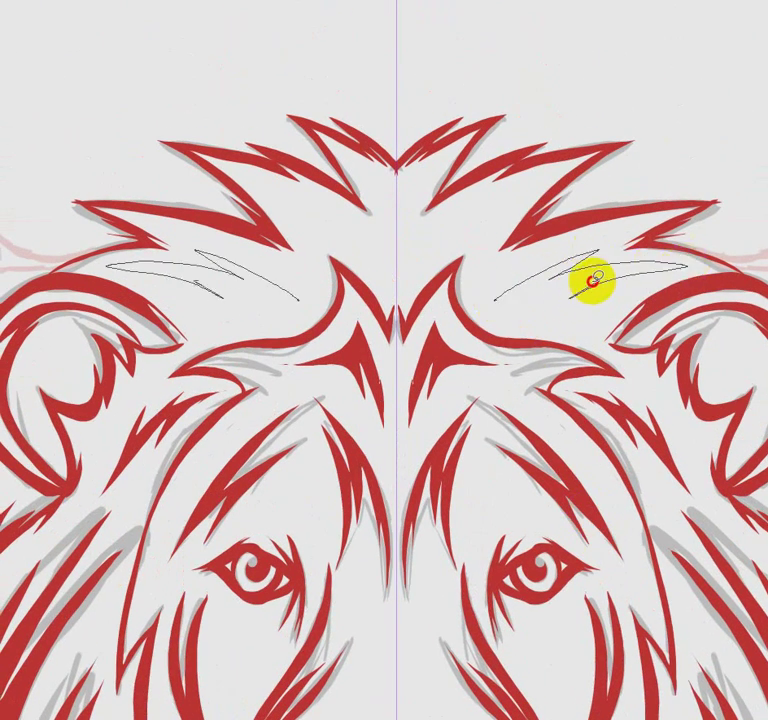
left_click_drag(603, 282, 482, 310)
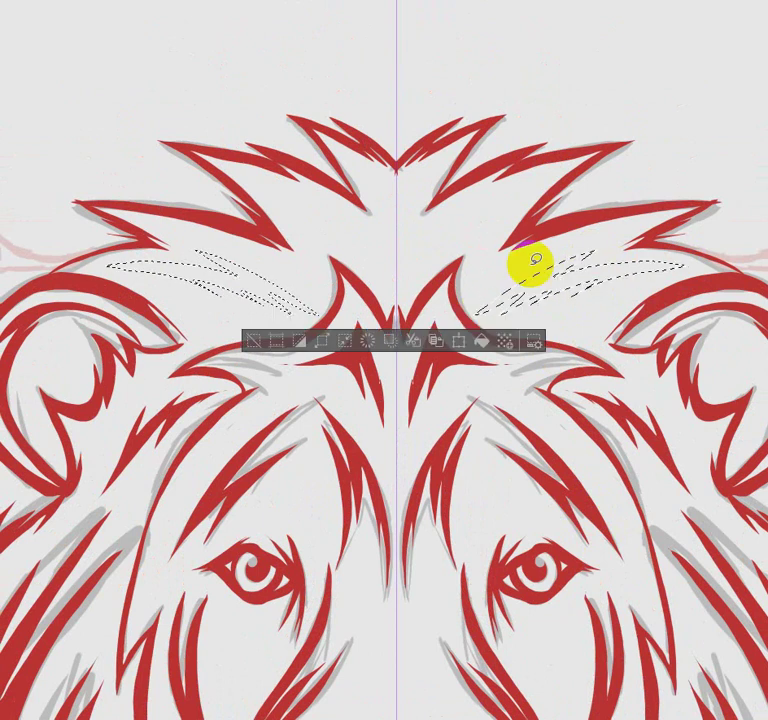
left_click(482, 341)
left_click(490, 455)
mouse_move(412, 260)
left_mouse_down()
mouse_move(458, 238)
mouse_move(411, 274)
left_mouse_up()
left_click(483, 316)
key("ctrl+d")
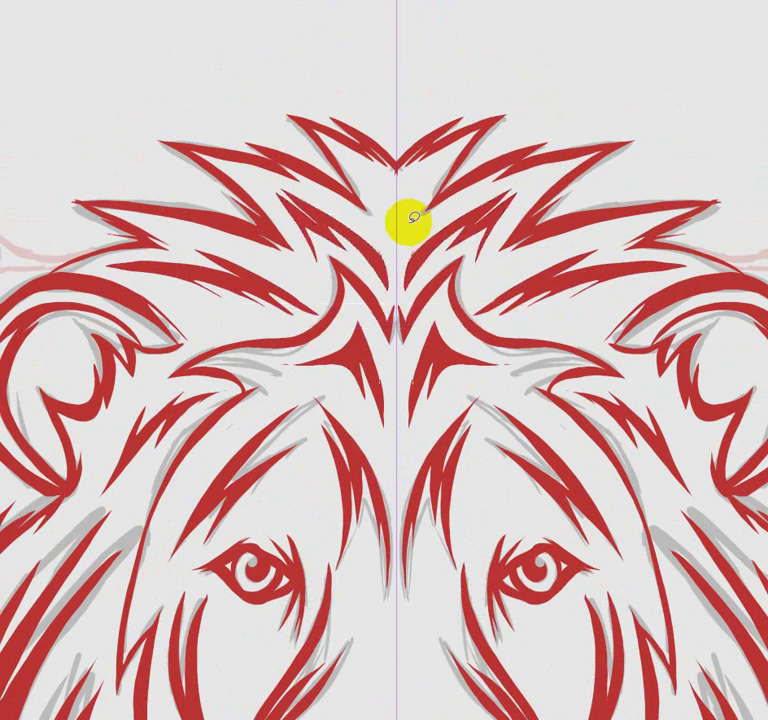
Fill a mirrored strand pair at the top centre red, then zoom out
mouse_move(400, 217)
left_mouse_down()
mouse_move(420, 208)
mouse_move(403, 231)
left_mouse_up()
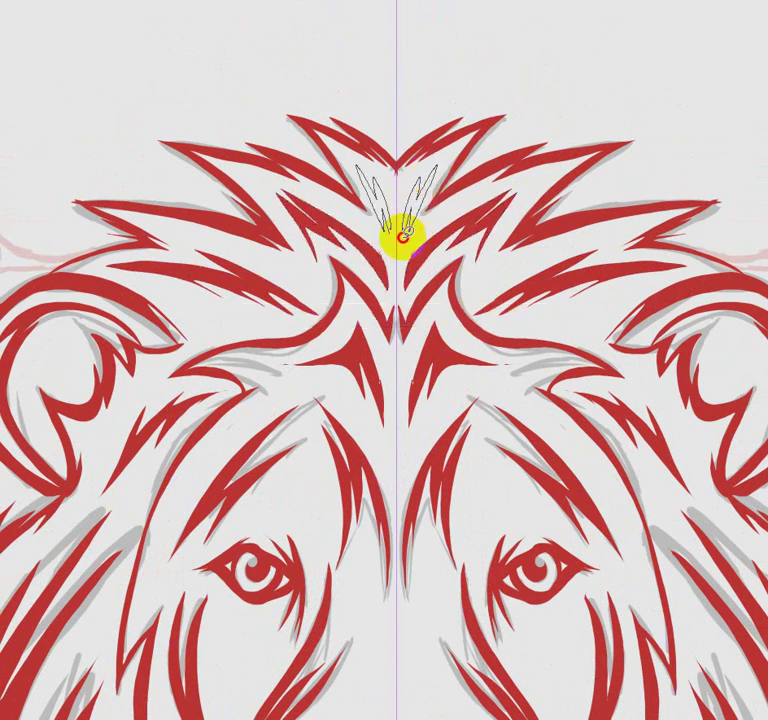
left_click(483, 274)
key("ctrl+d")
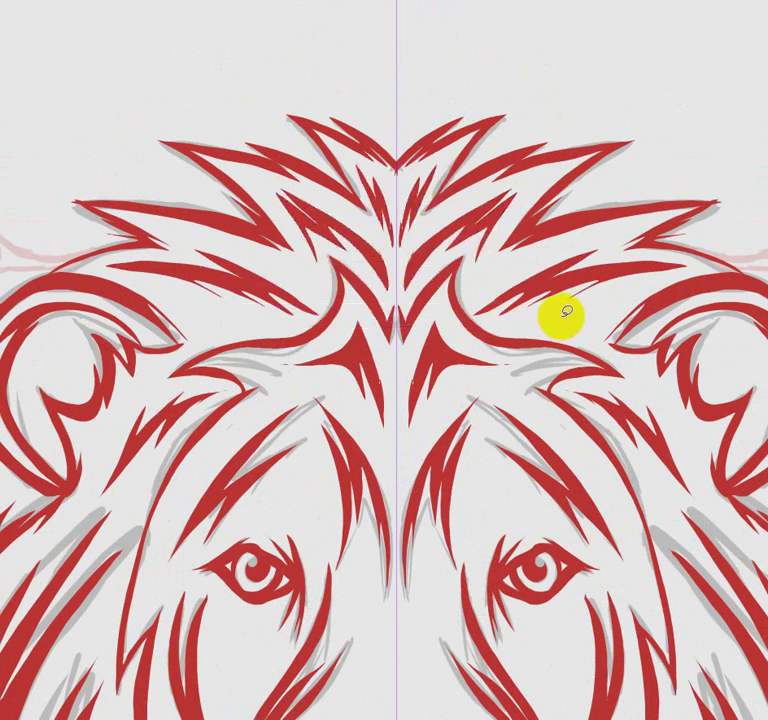
scroll(566, 314, "down", 5)
mouse_move(566, 314)
left_mouse_down()
mouse_move(567, 535)
mouse_move(470, 398)
left_mouse_up()
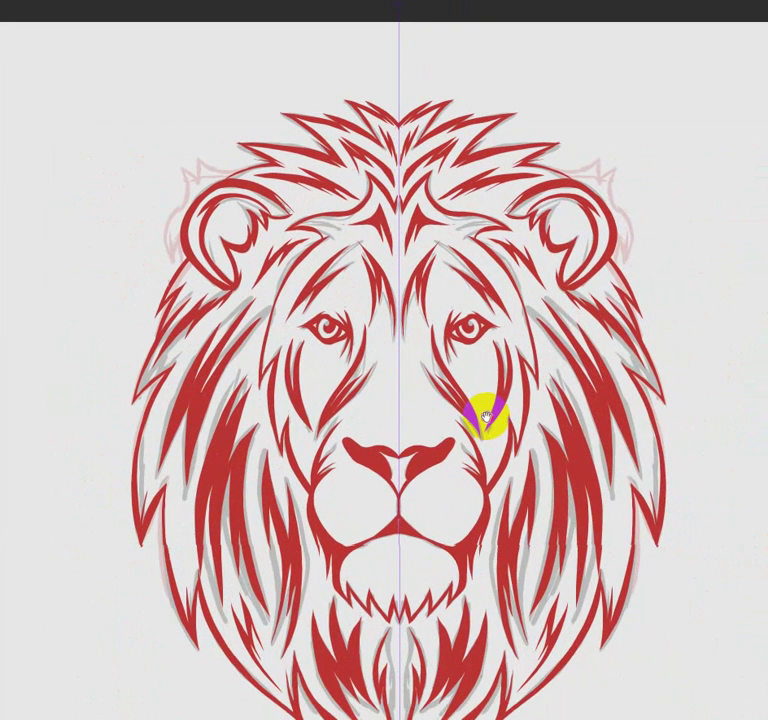
Show the photo reference beneath the line art again and zoom in on the muzzle
scroll(470, 398, "down", 3)
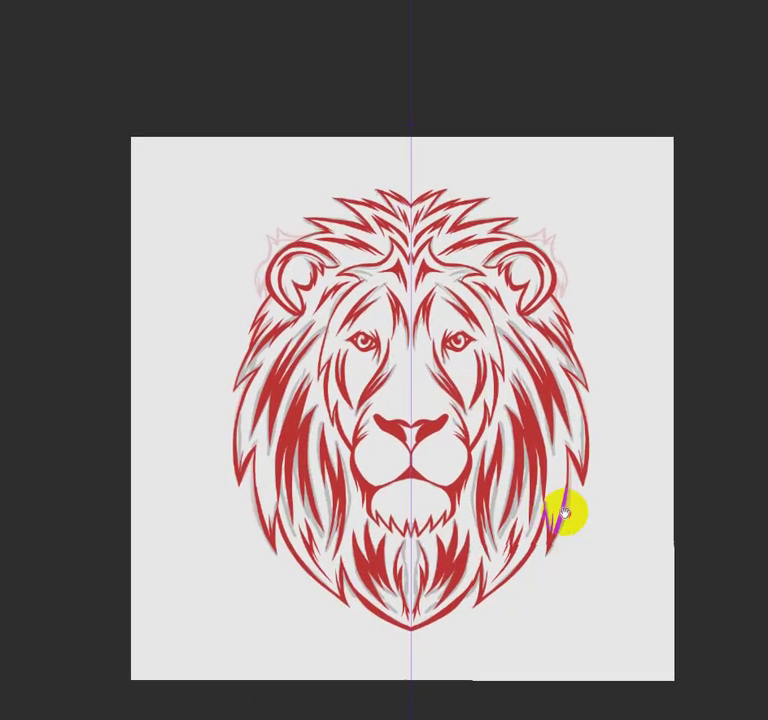
scroll(578, 497, "up", 3)
key("ctrl+z")
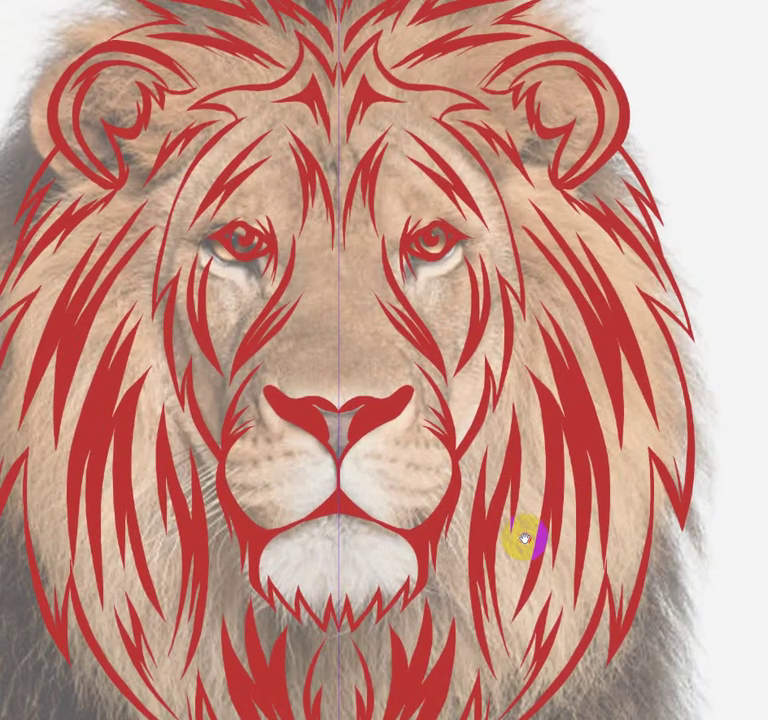
mouse_move(526, 538)
left_mouse_down()
mouse_move(603, 537)
mouse_move(596, 530)
left_mouse_up()
left_click(602, 532)
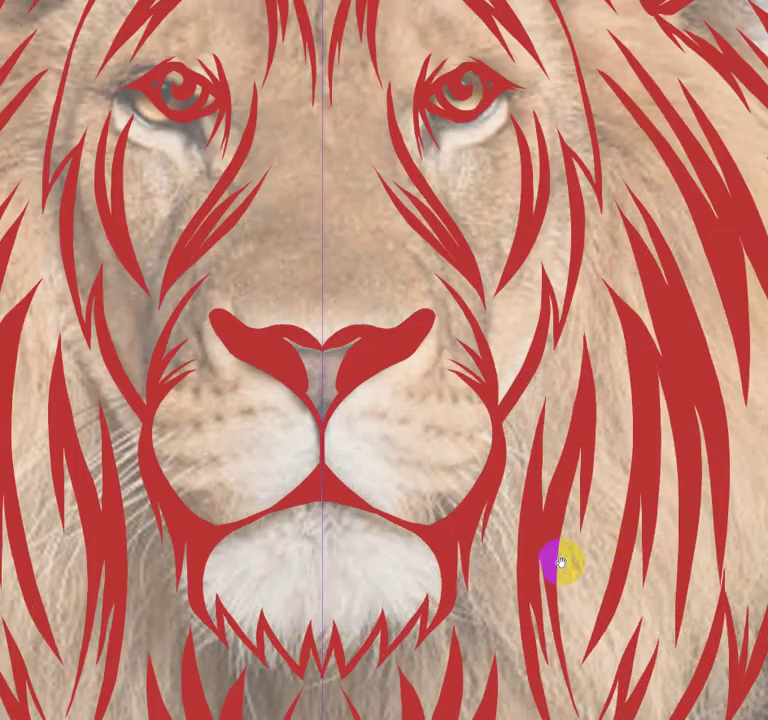
left_click_drag(552, 562, 629, 542)
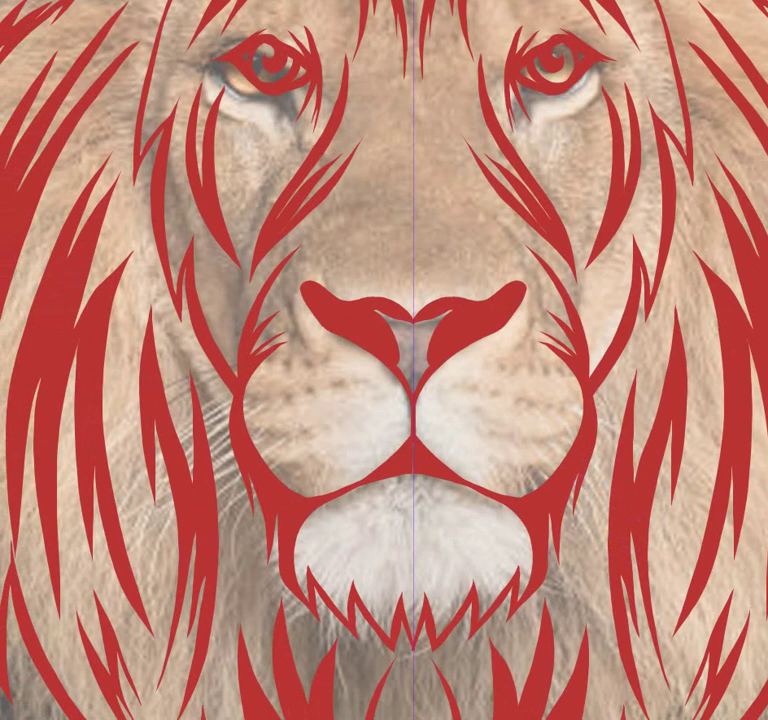
Place nine mirrored red whisker dots across the muzzle
left_click(472, 389)
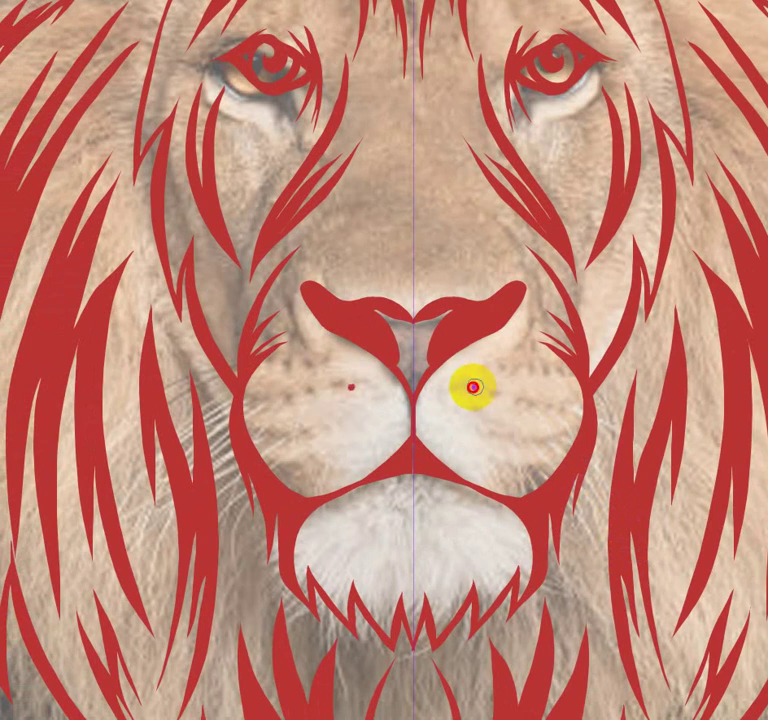
left_click(474, 387)
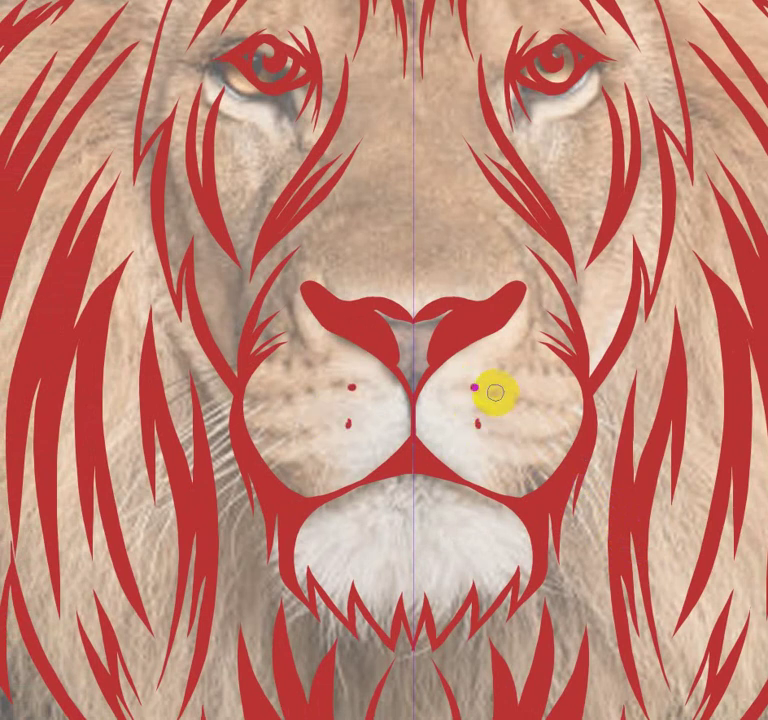
left_click(480, 422)
left_click(493, 394)
left_click(505, 366)
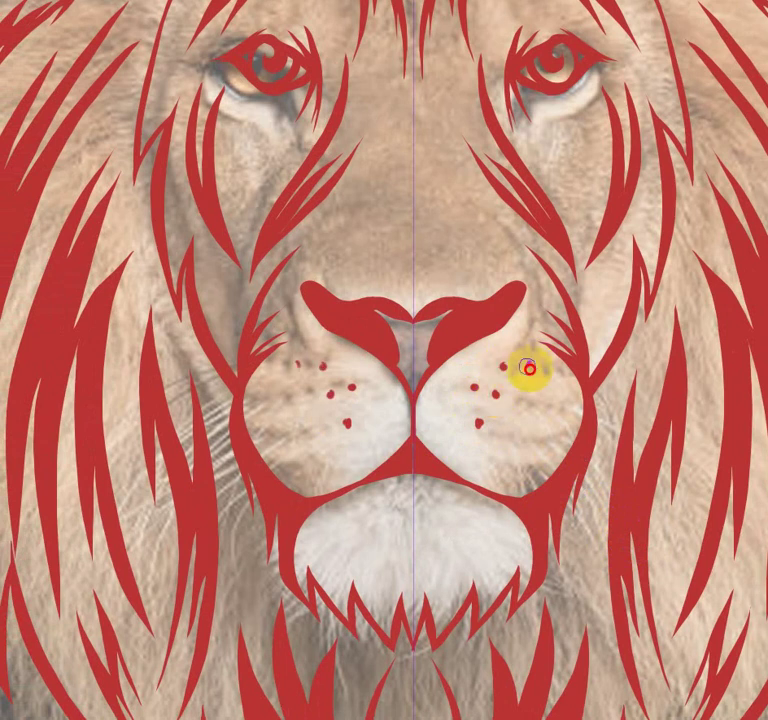
left_click(528, 368)
left_click(512, 435)
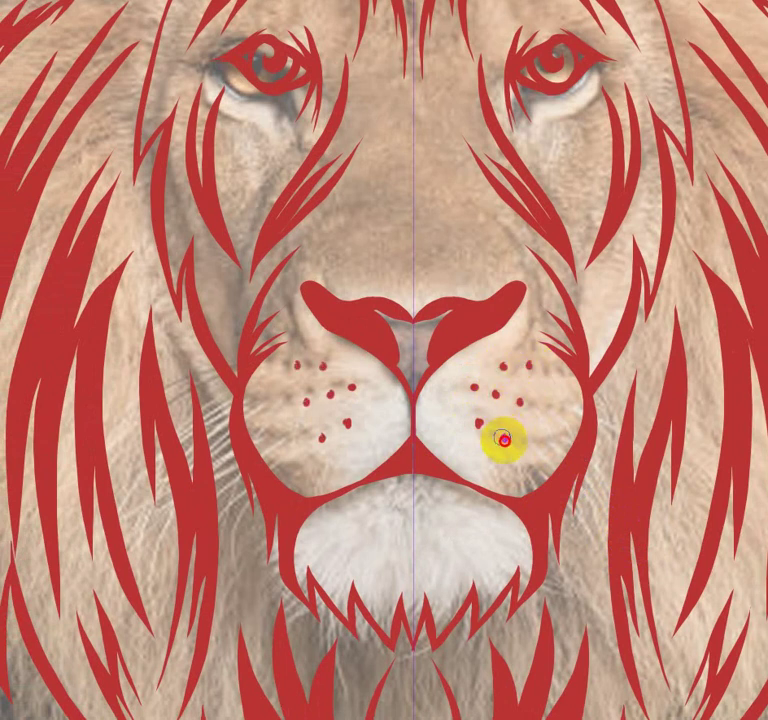
left_click(537, 431)
left_click(545, 408)
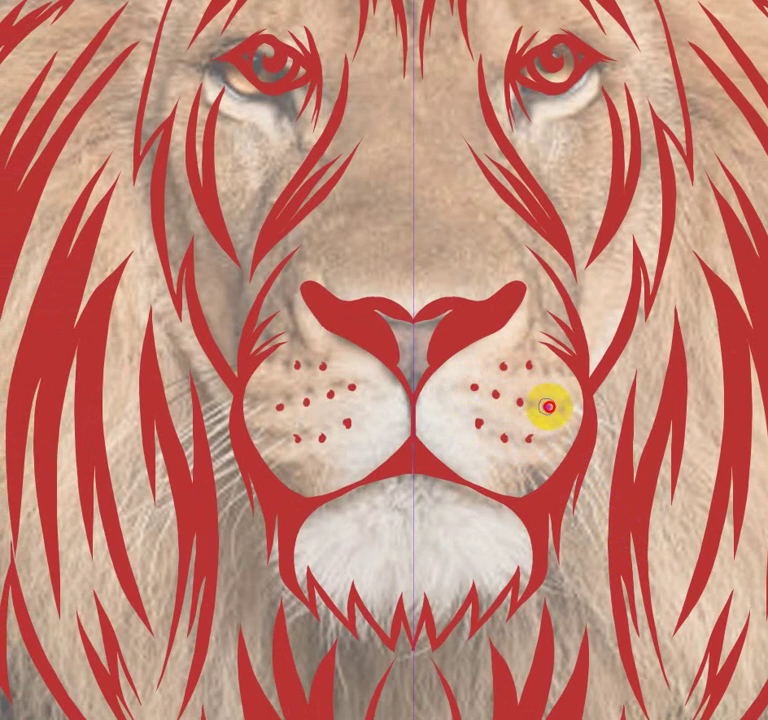
Draw thin mirrored red whisker lines fanning outward from the muzzle dots
left_click_drag(526, 437, 600, 467)
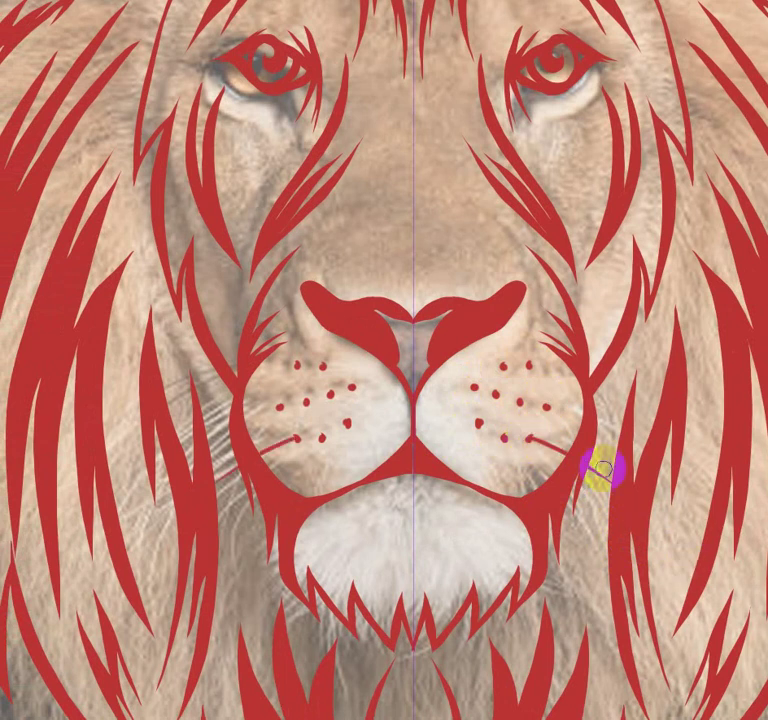
left_click(540, 405)
left_click_drag(541, 405, 756, 519)
left_click(515, 402)
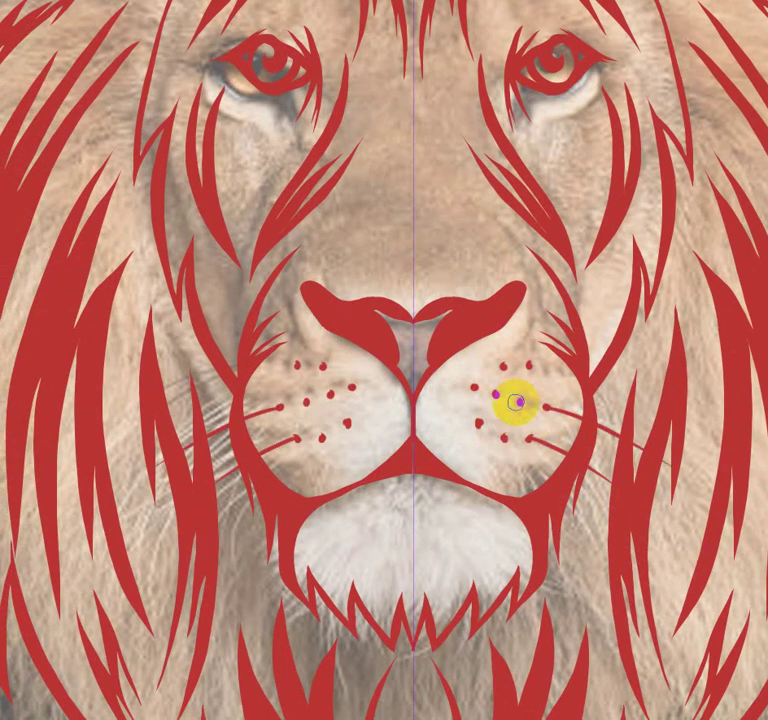
left_click_drag(516, 402, 716, 411)
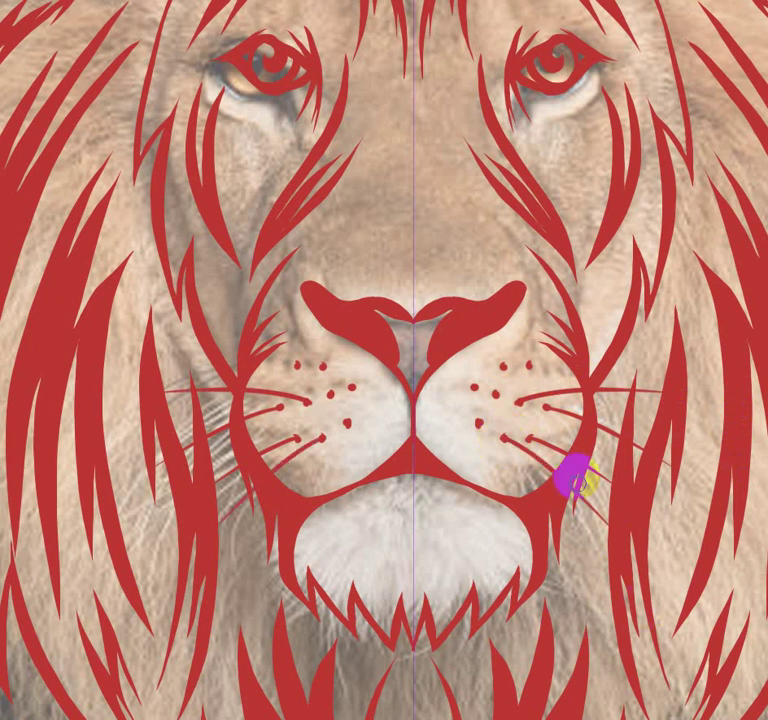
mouse_move(518, 402)
left_mouse_down()
mouse_move(533, 411)
mouse_move(556, 407)
mouse_move(760, 570)
left_mouse_up()
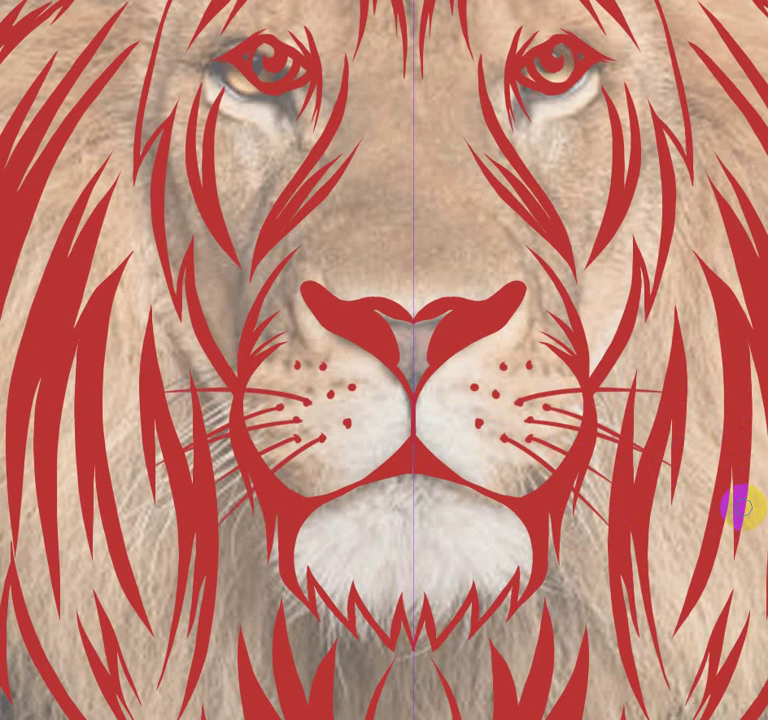
left_click_drag(528, 358, 665, 360)
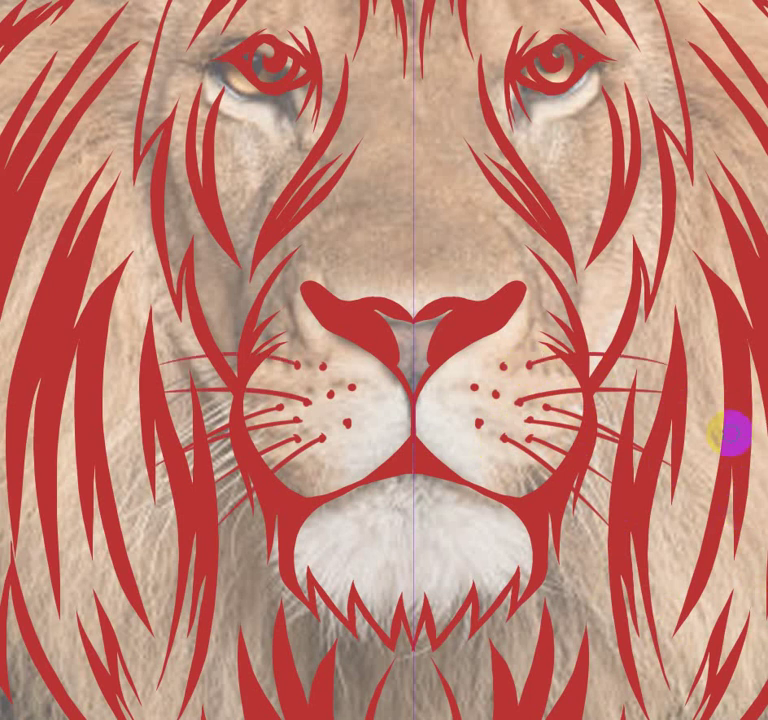
left_click_drag(588, 385, 591, 412)
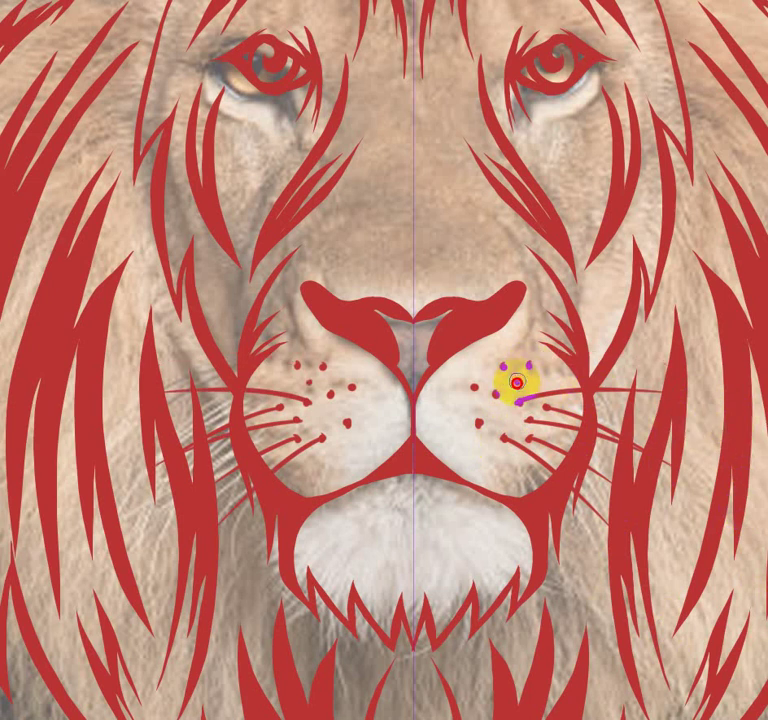
left_click_drag(516, 383, 760, 402)
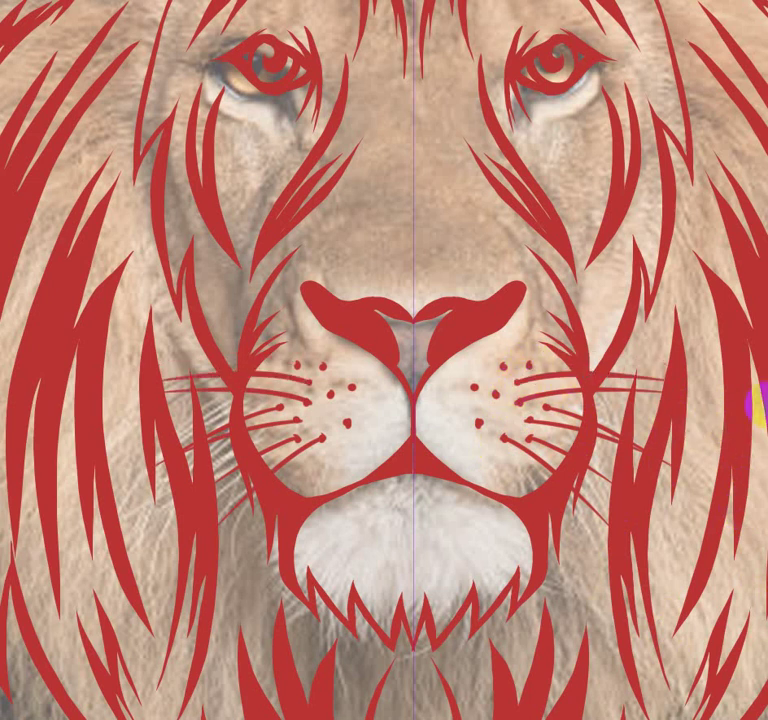
mouse_move(504, 437)
left_mouse_down()
mouse_move(483, 425)
mouse_move(549, 523)
left_mouse_up()
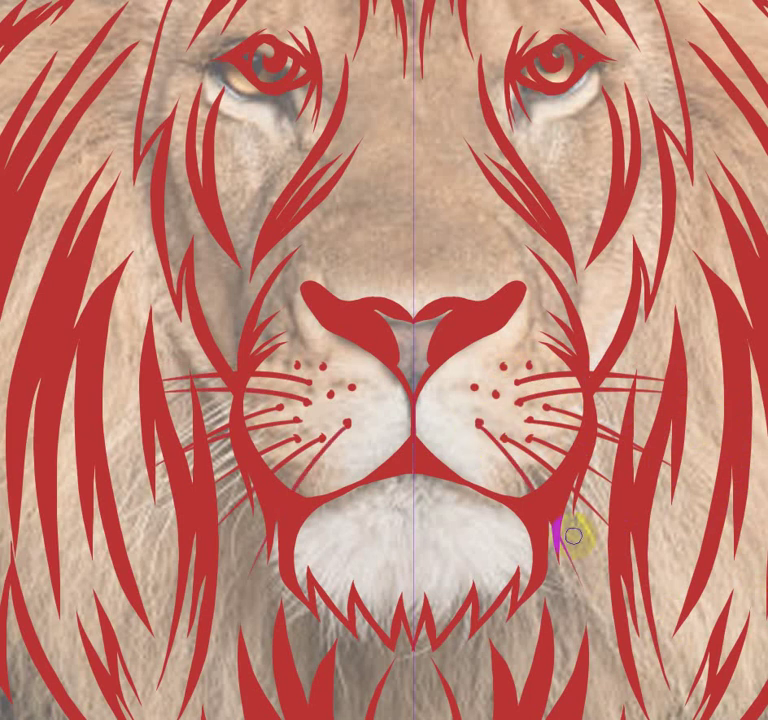
Paint thin light highlight lines along the lower whiskers toward the jaw
scroll(573, 536, "down", 3)
scroll(566, 545, "up", 1)
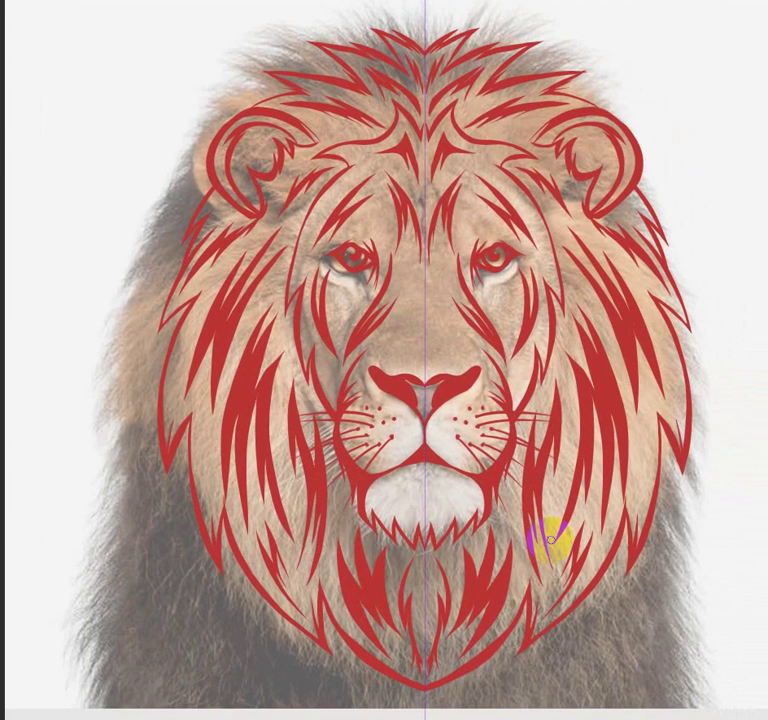
scroll(560, 543, "up", 2)
scroll(552, 541, "up", 2)
scroll(549, 540, "up", 1)
scroll(518, 489, "up", 1)
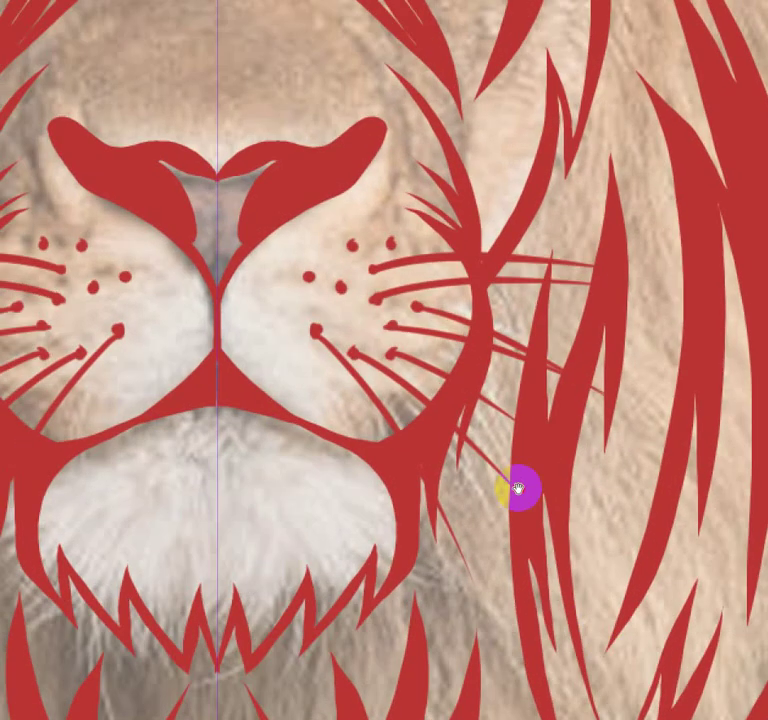
scroll(531, 511, "up", 1)
scroll(530, 514, "up", 2)
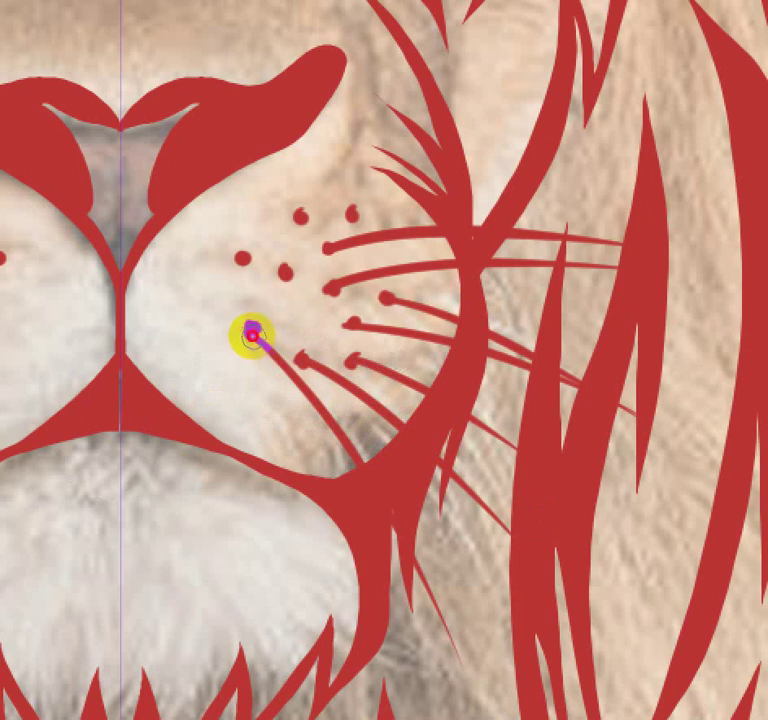
left_click_drag(296, 379, 365, 483)
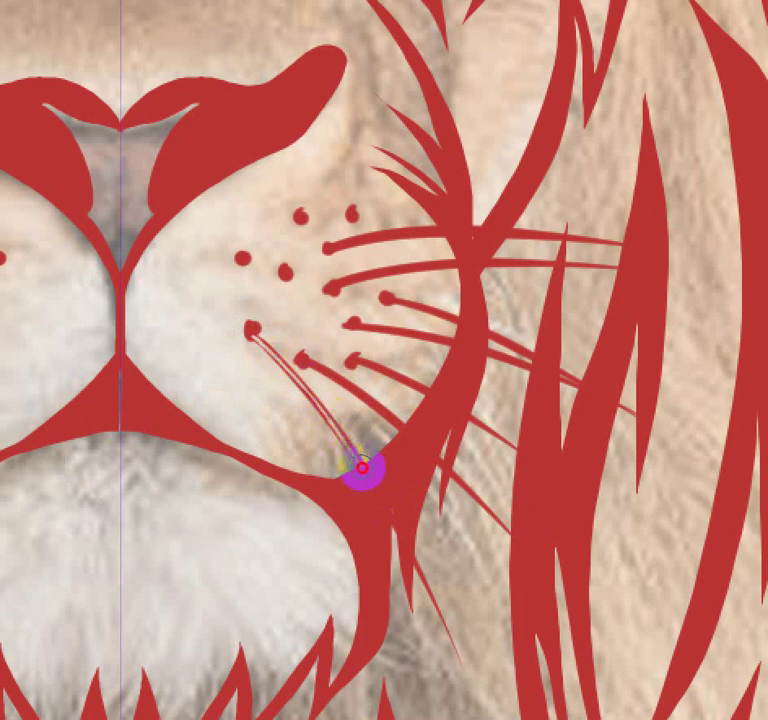
left_click_drag(362, 467, 451, 638)
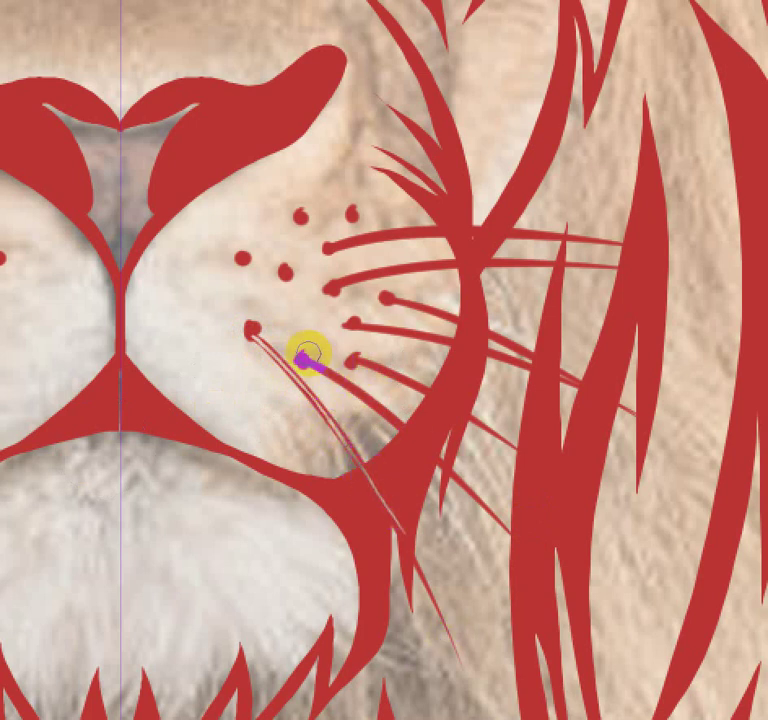
mouse_move(316, 368)
left_mouse_down()
mouse_move(403, 428)
mouse_move(471, 492)
left_mouse_up()
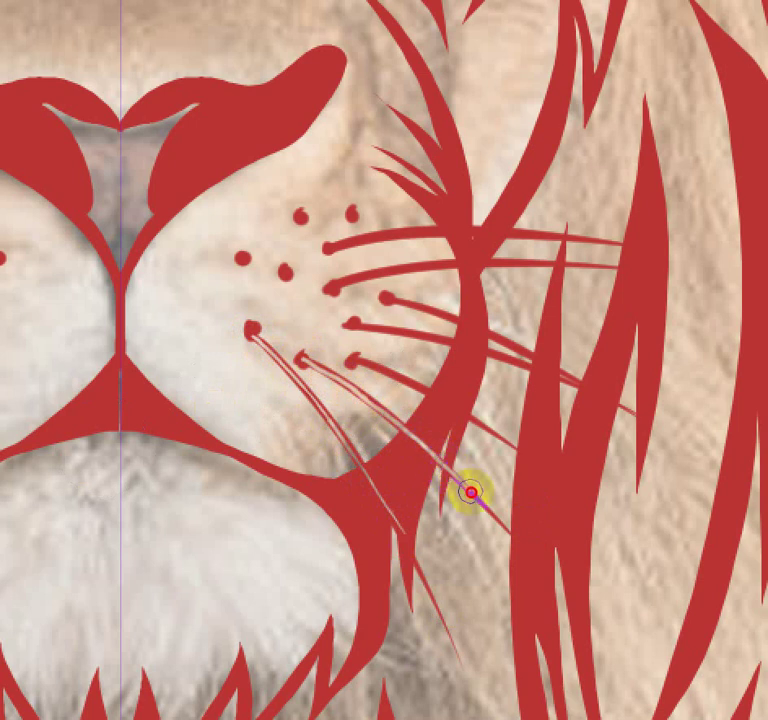
Run a highlight along another whisker, extending it past the mane strand
scroll(612, 591, "down", 1)
scroll(610, 590, "up", 2)
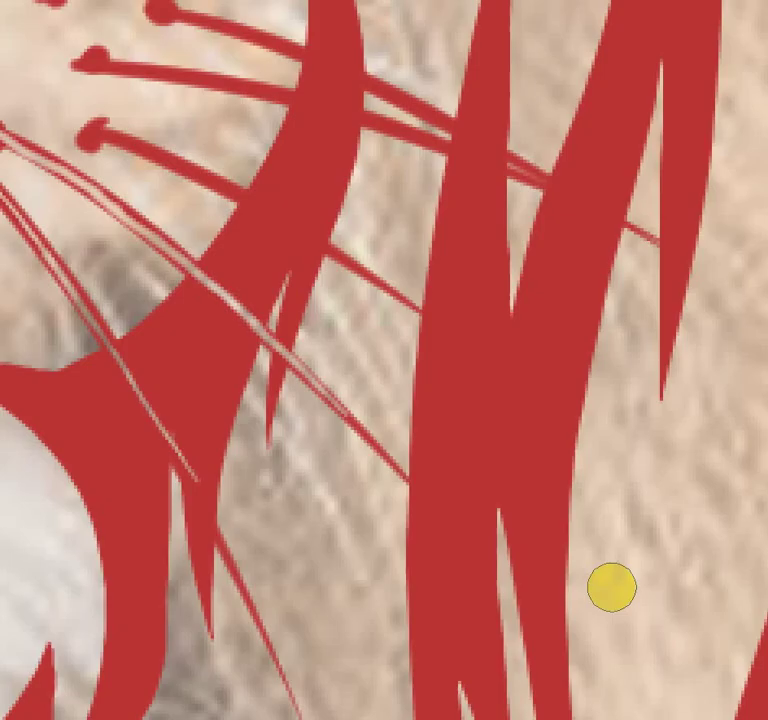
scroll(612, 588, "up", 2)
scroll(603, 568, "down", 1)
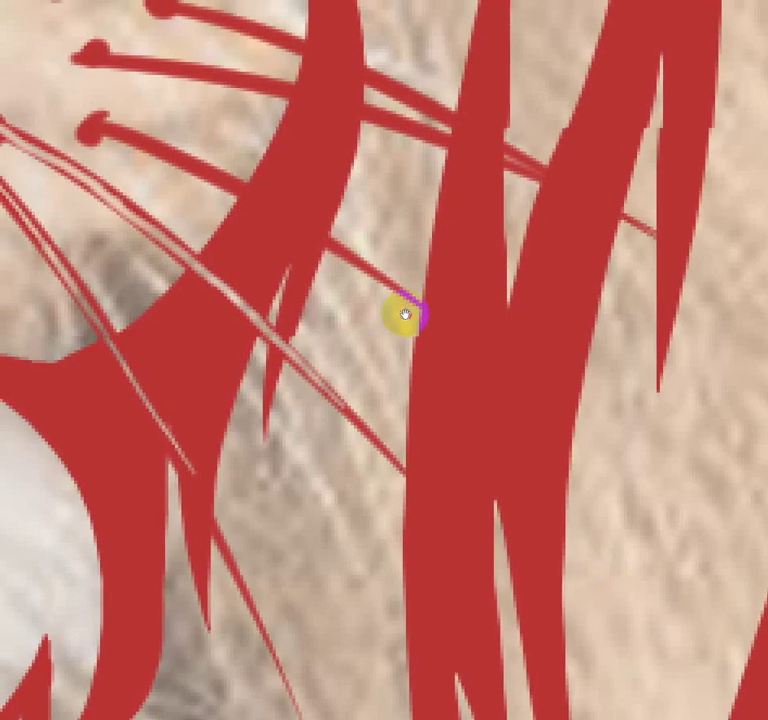
left_click_drag(401, 315, 473, 358)
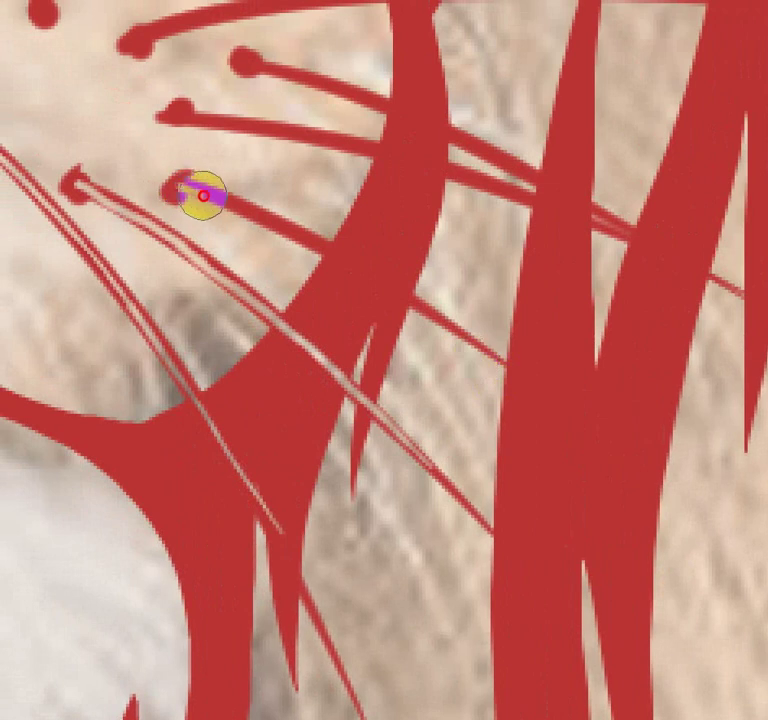
mouse_move(180, 187)
left_mouse_down()
mouse_move(310, 237)
mouse_move(434, 315)
left_mouse_up()
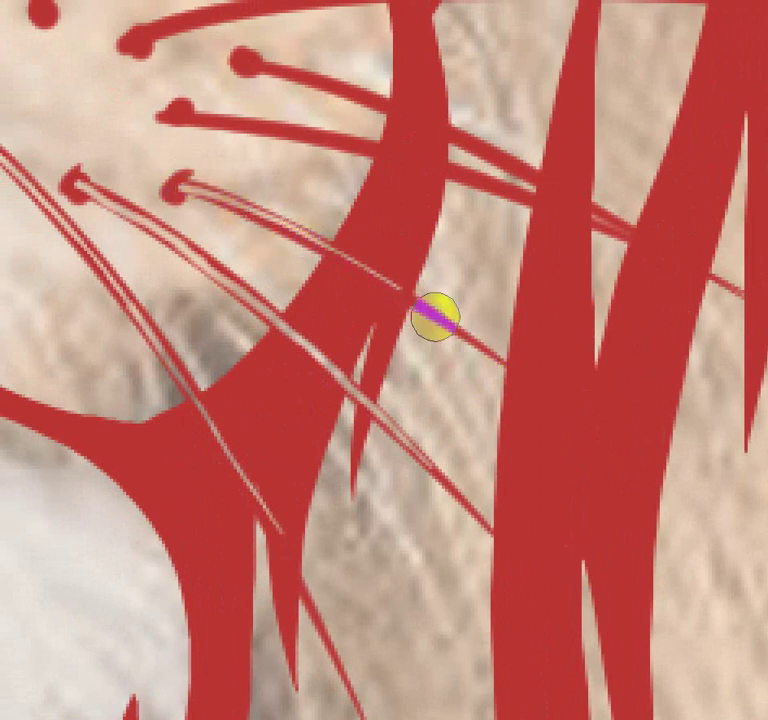
left_click_drag(393, 279, 435, 316)
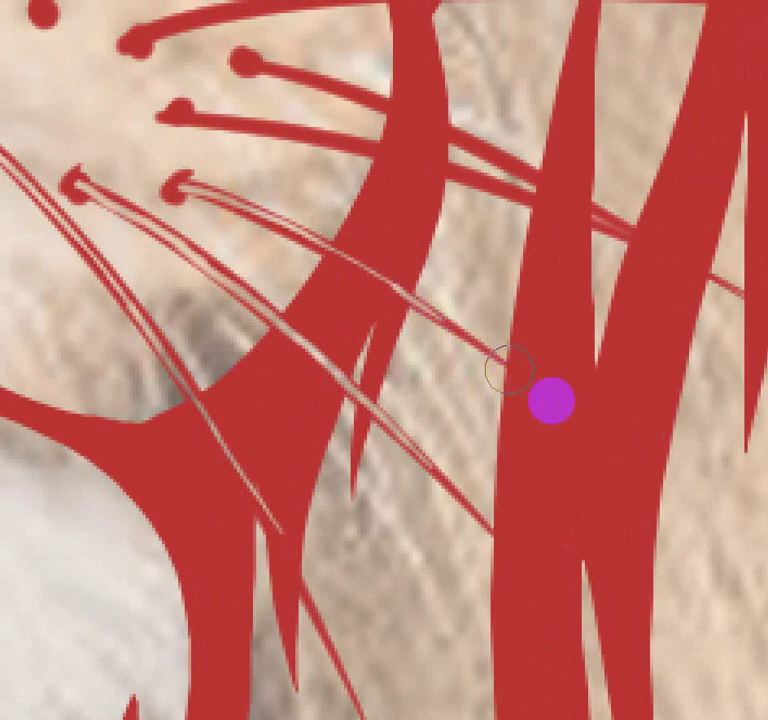
Add highlight lines along the middle, upper and top whiskers, then zoom out
mouse_move(588, 386)
left_mouse_down()
mouse_move(598, 442)
mouse_move(591, 520)
left_mouse_up()
left_click(193, 225)
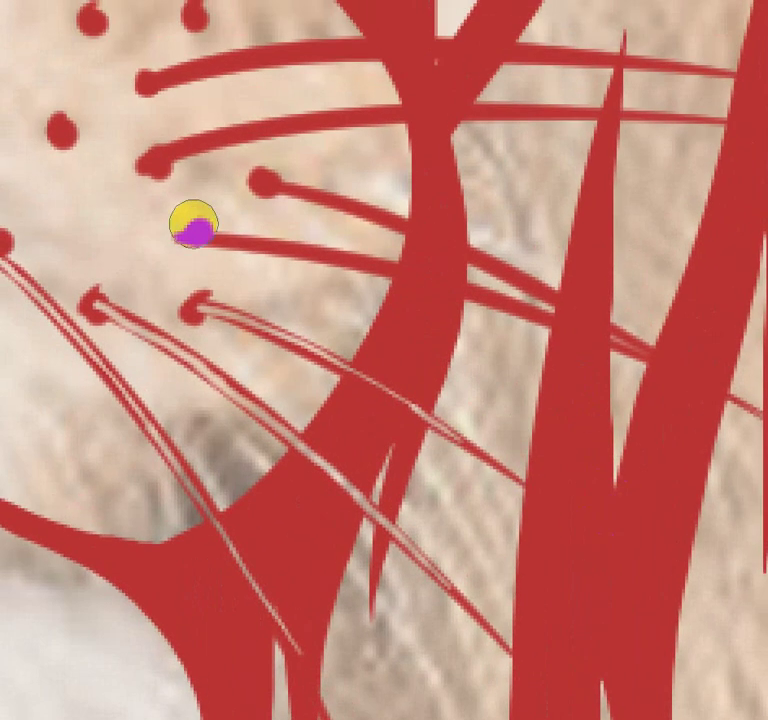
left_click_drag(197, 239, 254, 249)
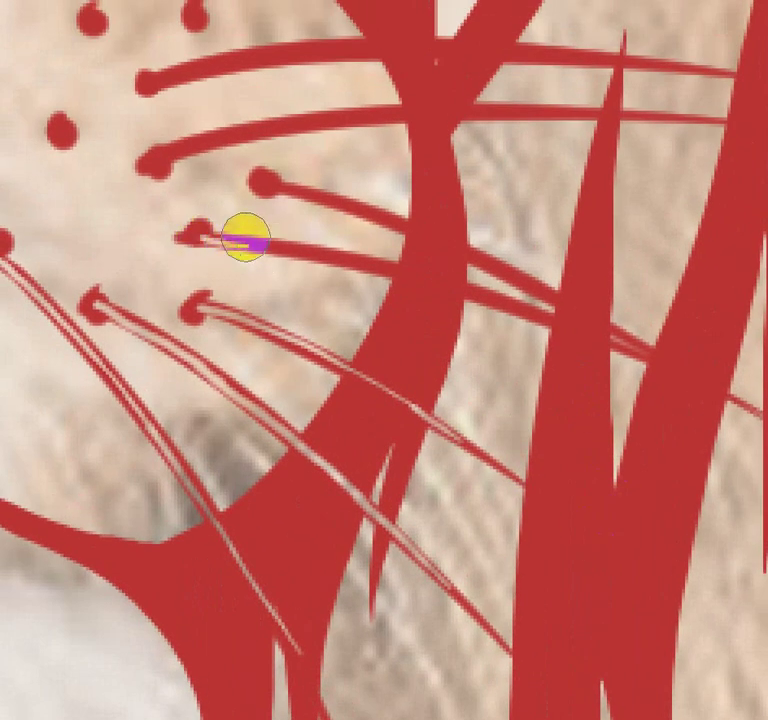
left_click_drag(197, 238, 408, 271)
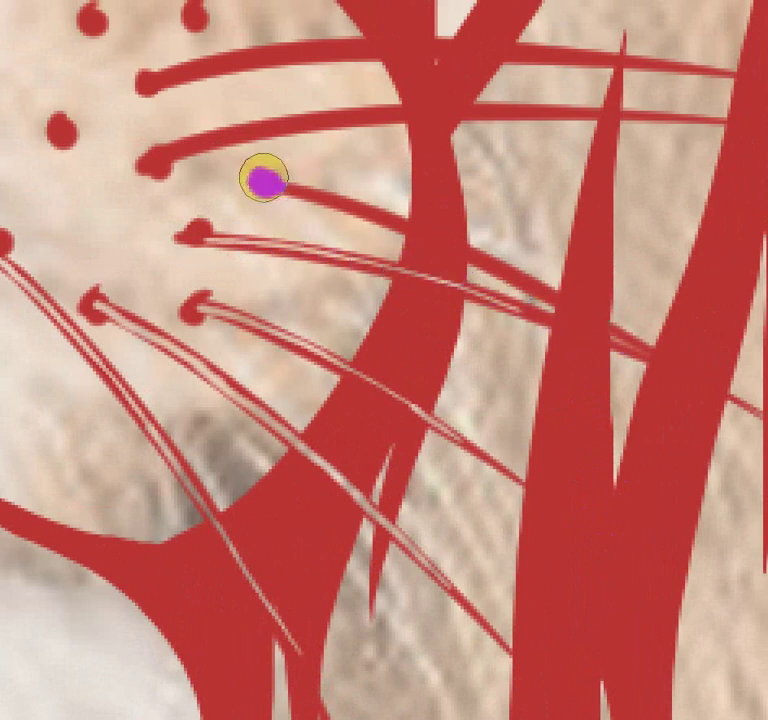
mouse_move(270, 186)
left_mouse_down()
mouse_move(459, 249)
mouse_move(694, 375)
left_mouse_up()
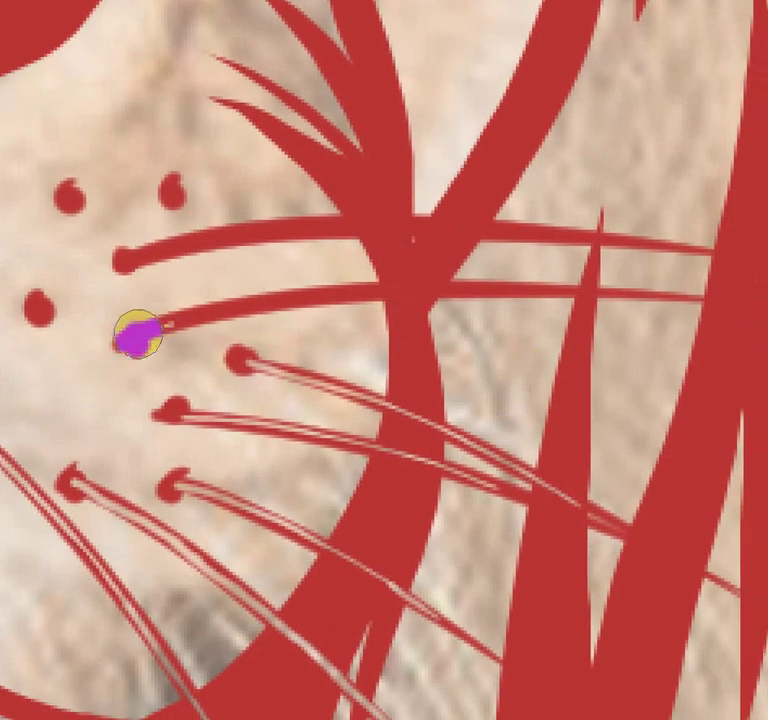
mouse_move(137, 338)
left_mouse_down()
mouse_move(213, 310)
mouse_move(204, 314)
mouse_move(361, 295)
mouse_move(700, 297)
left_mouse_up()
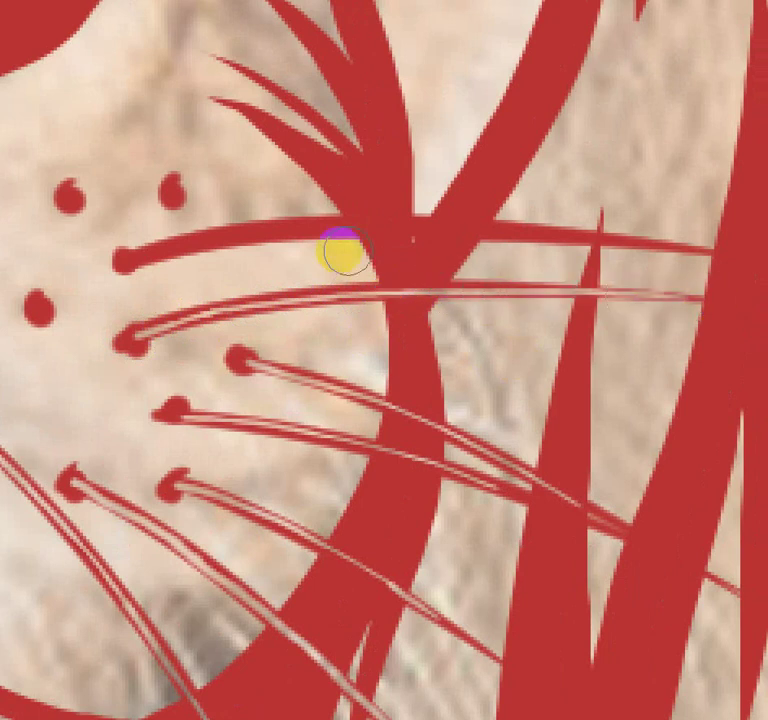
mouse_move(132, 255)
left_mouse_down()
mouse_move(252, 233)
mouse_move(375, 226)
mouse_move(750, 250)
left_mouse_up()
scroll(750, 252, "down", 5)
scroll(750, 252, "down", 2)
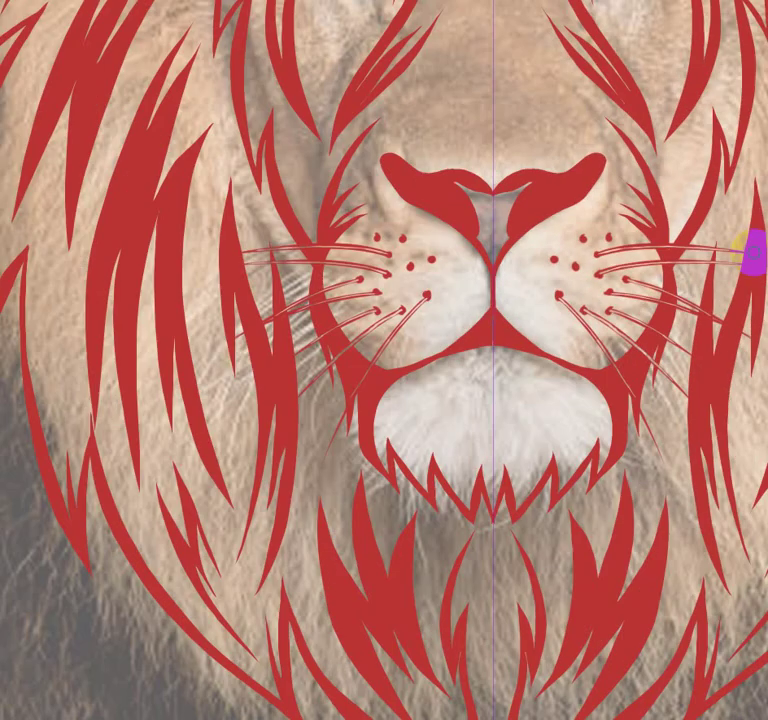
left_click_drag(591, 442, 520, 510)
scroll(522, 505, "up", 3)
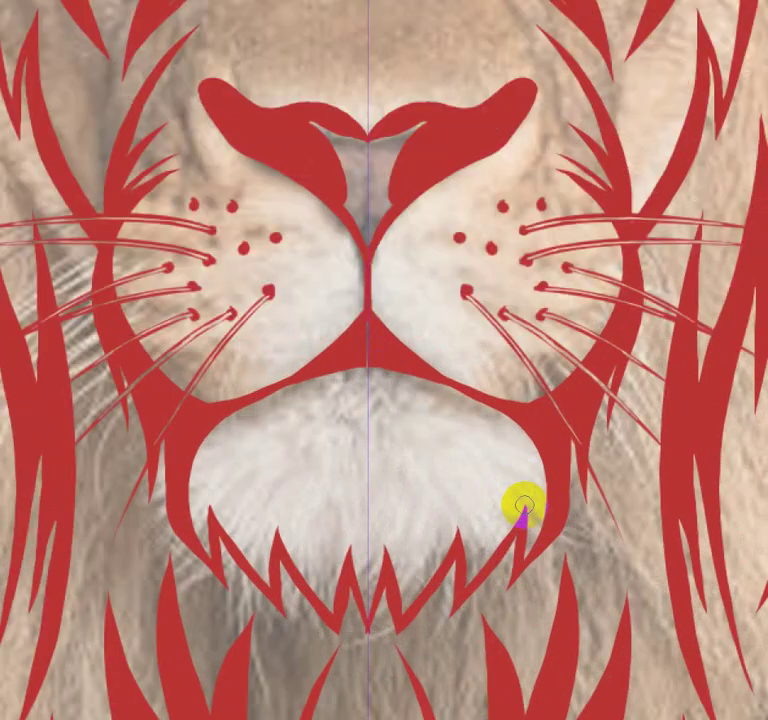
Shade both nostrils dark grey and fill the central nose triangle red
left_click_drag(488, 398, 515, 563)
scroll(508, 550, "up", 2)
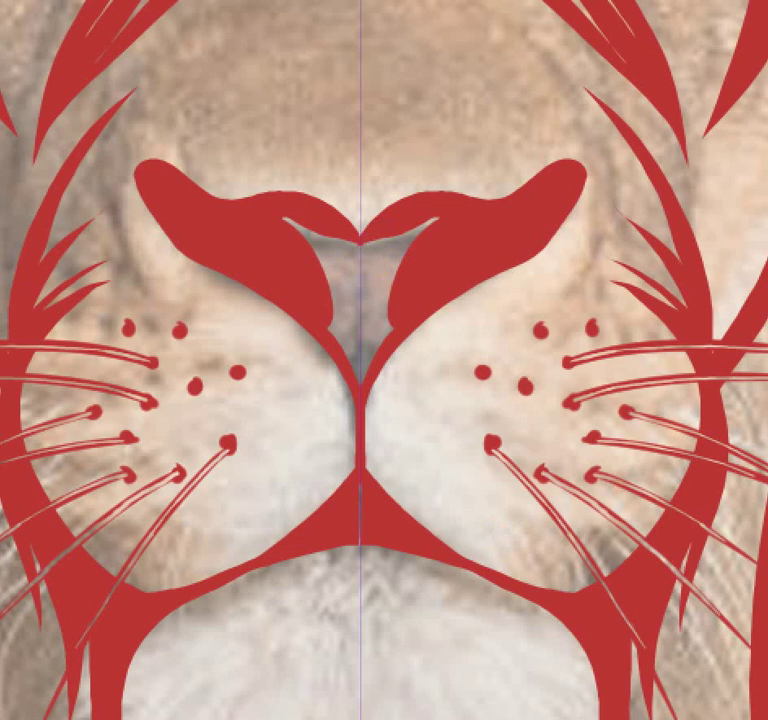
mouse_move(432, 219)
left_mouse_down()
mouse_move(372, 233)
mouse_move(430, 228)
mouse_move(454, 209)
left_mouse_up()
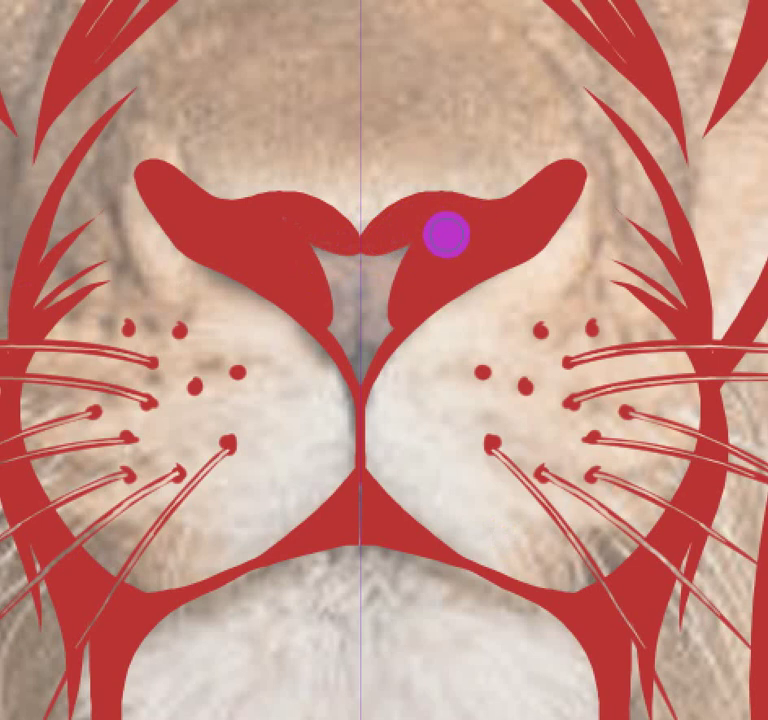
mouse_move(411, 305)
left_mouse_down()
mouse_move(530, 223)
mouse_move(433, 277)
mouse_move(417, 295)
mouse_move(449, 267)
mouse_move(518, 231)
mouse_move(417, 283)
mouse_move(497, 235)
left_mouse_up()
key("ctrl+z")
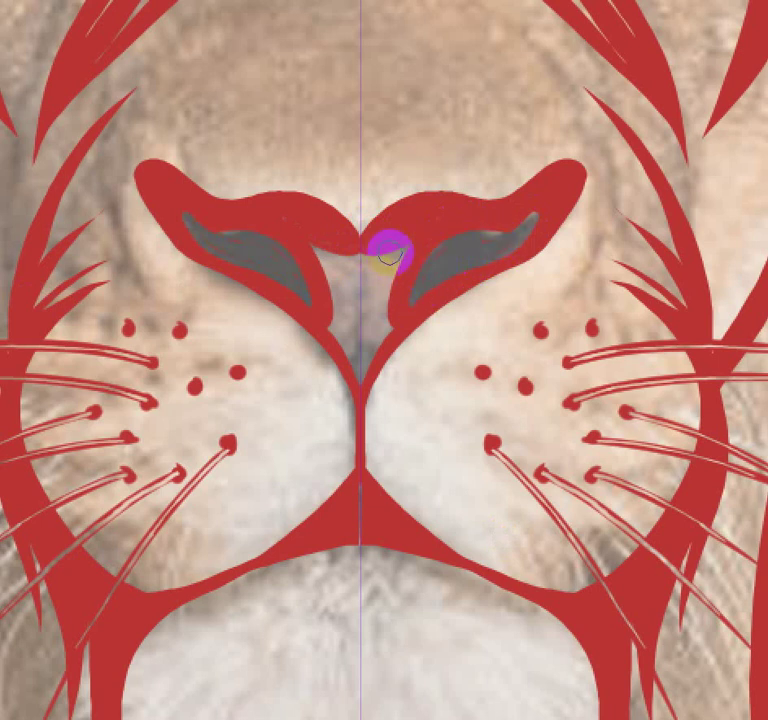
mouse_move(391, 249)
left_mouse_down()
mouse_move(387, 279)
mouse_move(397, 268)
left_mouse_up()
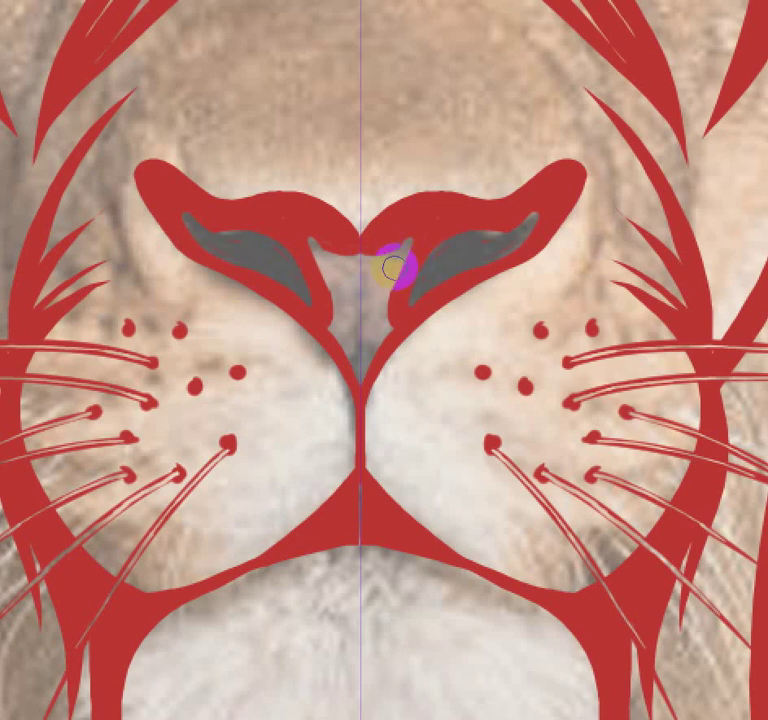
mouse_move(405, 231)
left_mouse_down()
mouse_move(391, 271)
mouse_move(399, 269)
mouse_move(360, 363)
mouse_move(381, 334)
mouse_move(399, 252)
mouse_move(362, 262)
mouse_move(357, 329)
mouse_move(368, 260)
mouse_move(374, 279)
mouse_move(362, 315)
mouse_move(413, 235)
left_mouse_up()
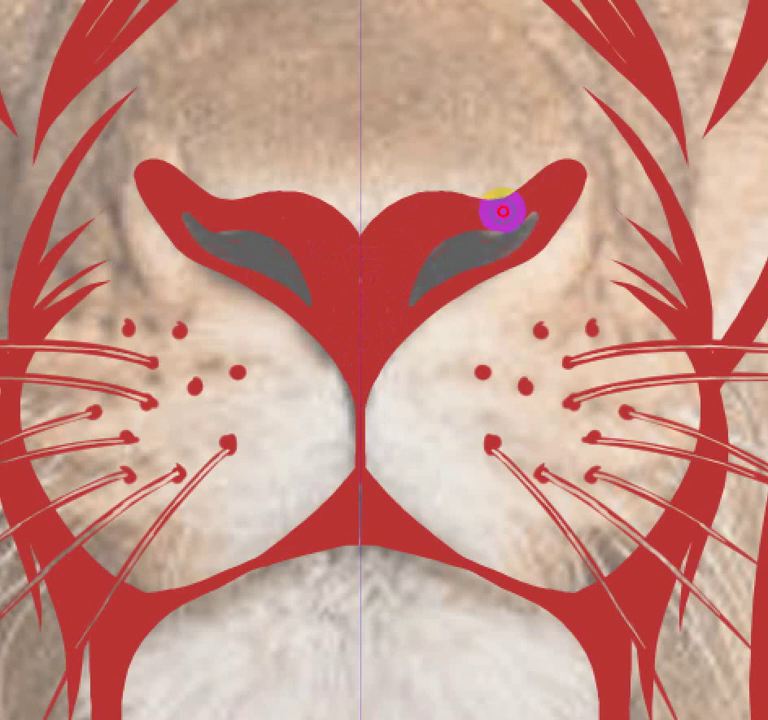
Paint thin light highlights down the nose bridge and along both nose wing tips
mouse_move(503, 211)
left_mouse_down()
mouse_move(449, 219)
mouse_move(384, 285)
mouse_move(386, 336)
left_mouse_up()
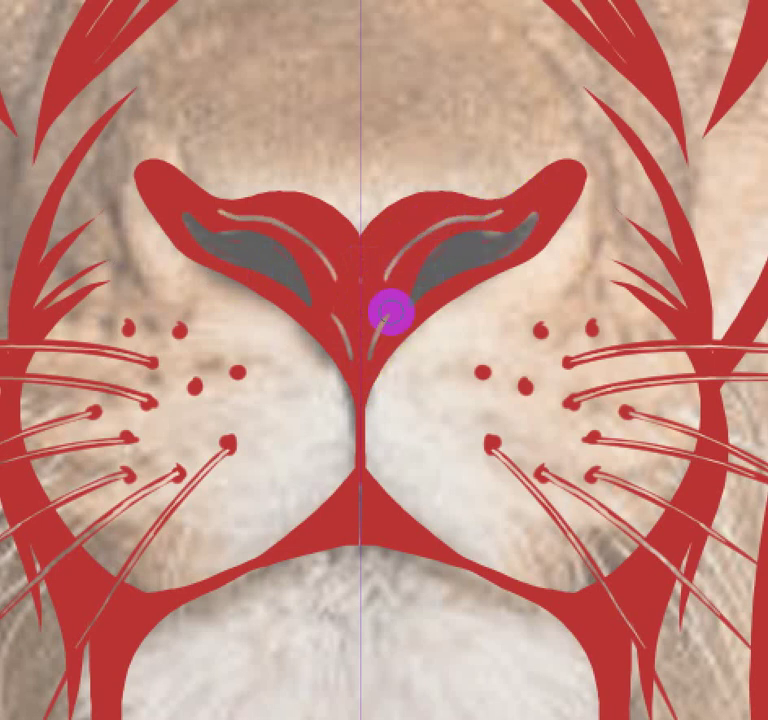
left_click(548, 180)
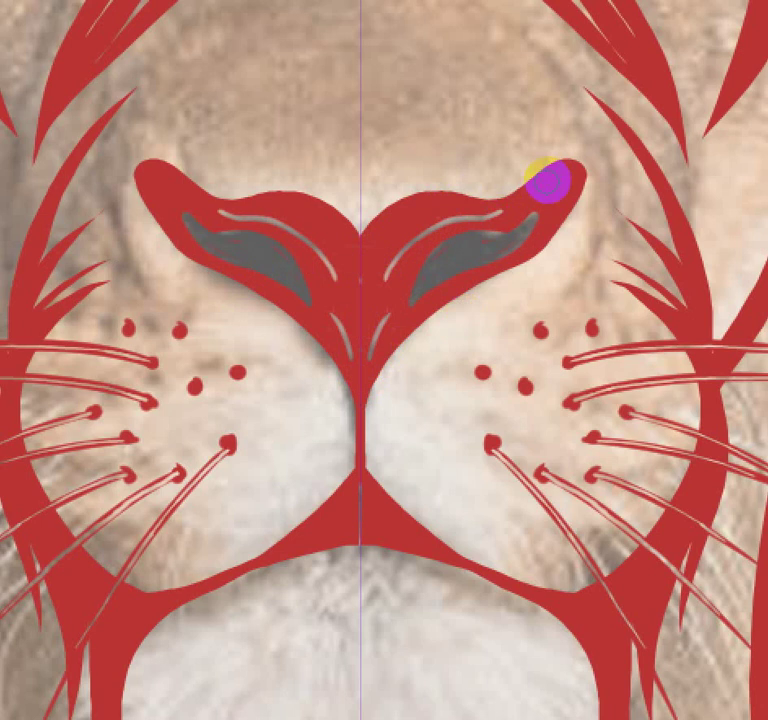
left_click_drag(555, 183, 548, 228)
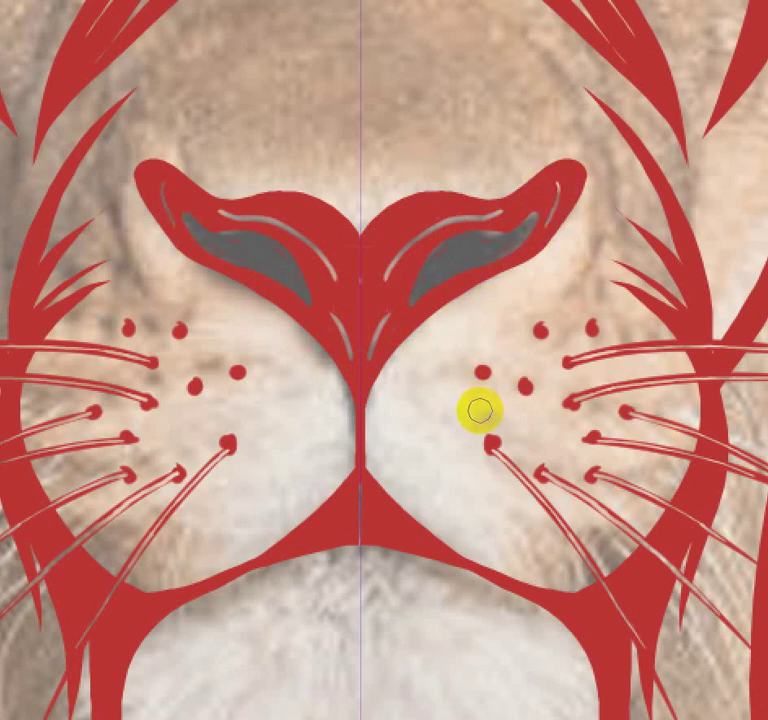
scroll(480, 410, "down", 1)
scroll(480, 410, "down", 1)
scroll(480, 410, "down", 1)
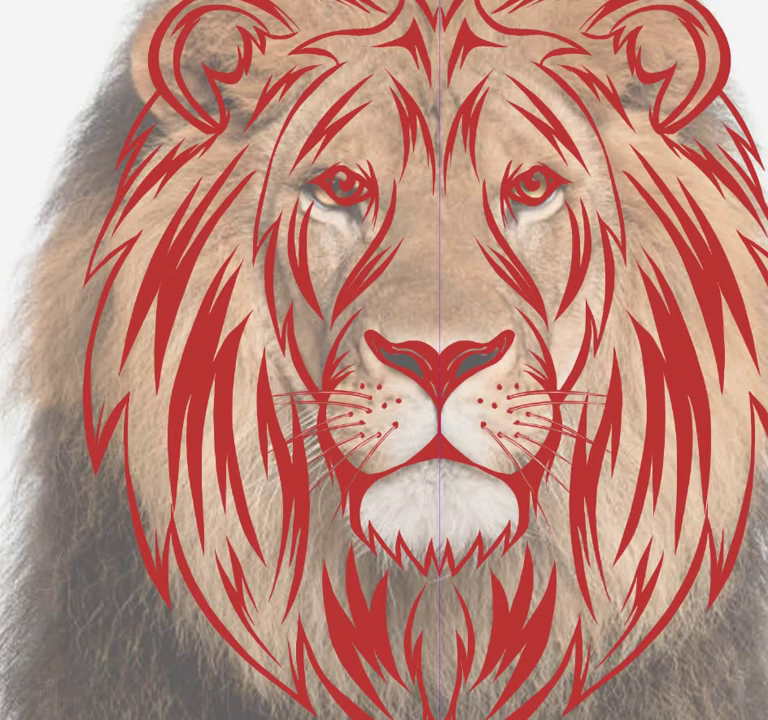
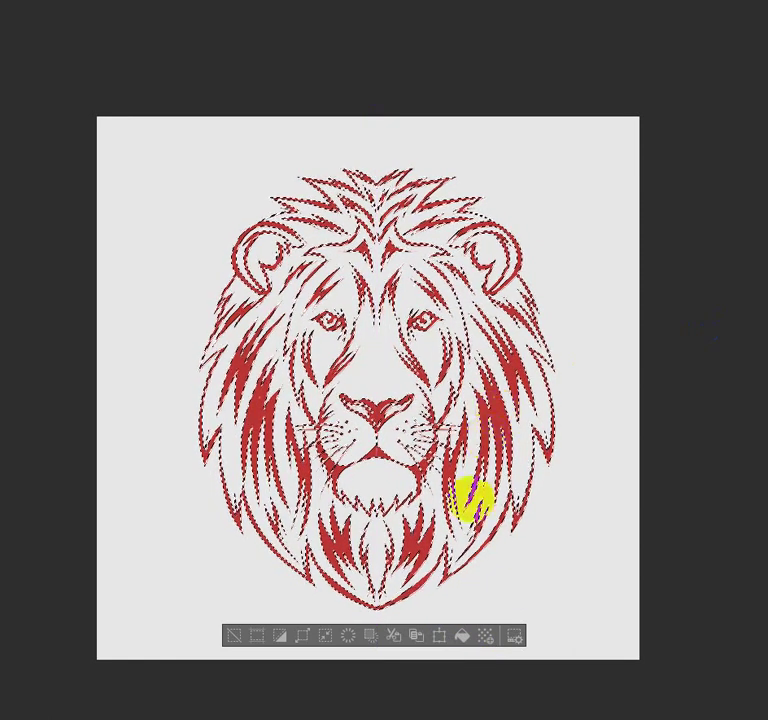
Fill the selected lion line art with solid black, deselect, and centre the lion in view
left_click(462, 636)
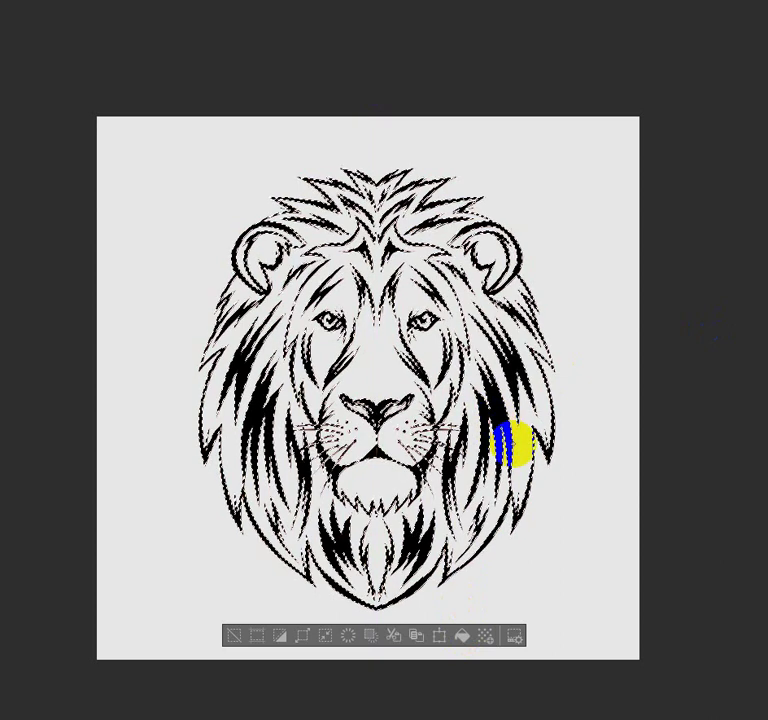
left_click(232, 637)
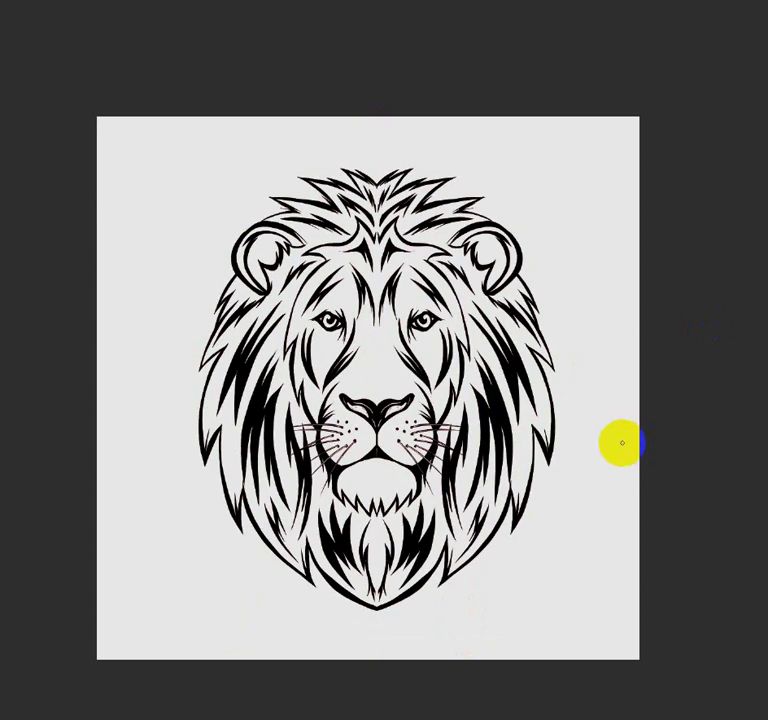
scroll(620, 446, "up", 2)
scroll(620, 446, "down", 2)
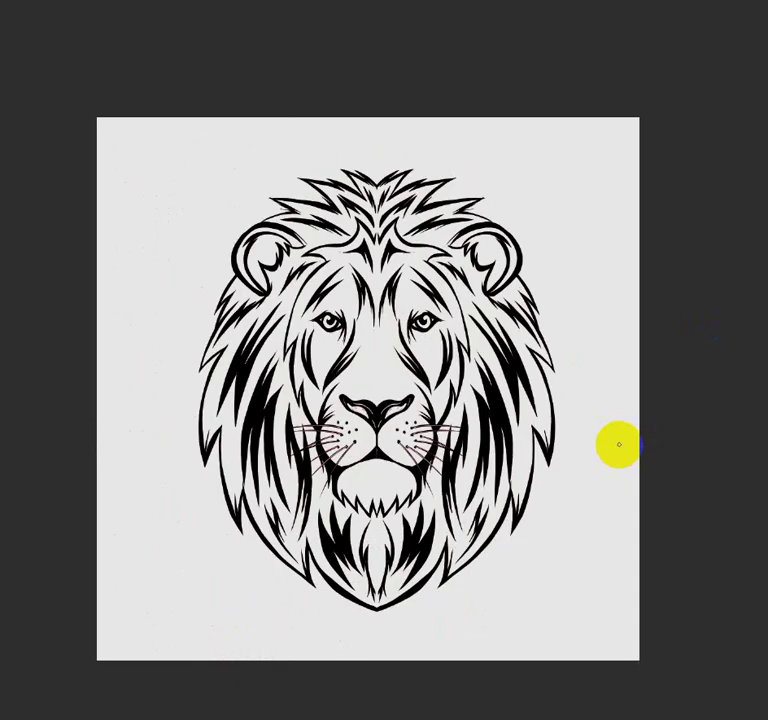
left_click_drag(637, 481, 634, 470)
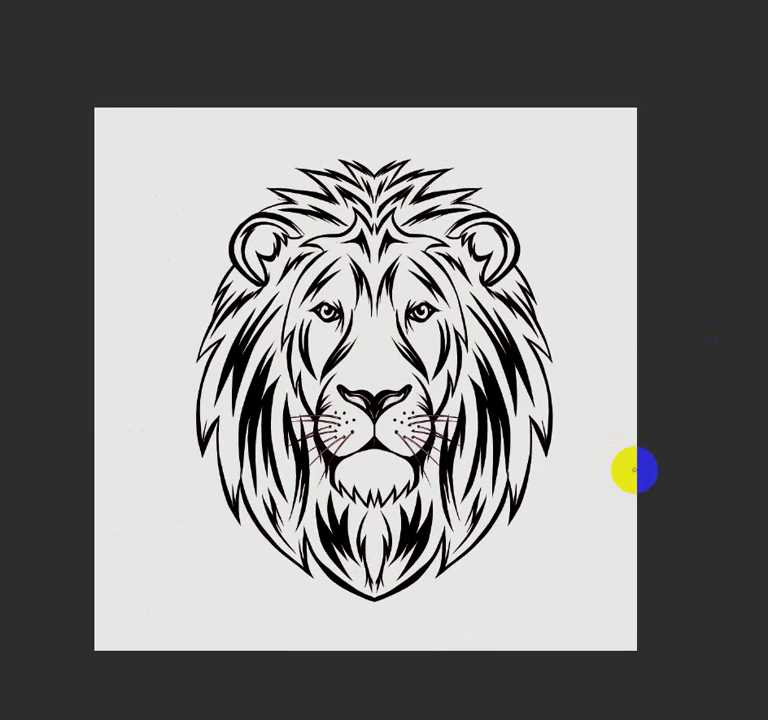
scroll(629, 474, "up", 2)
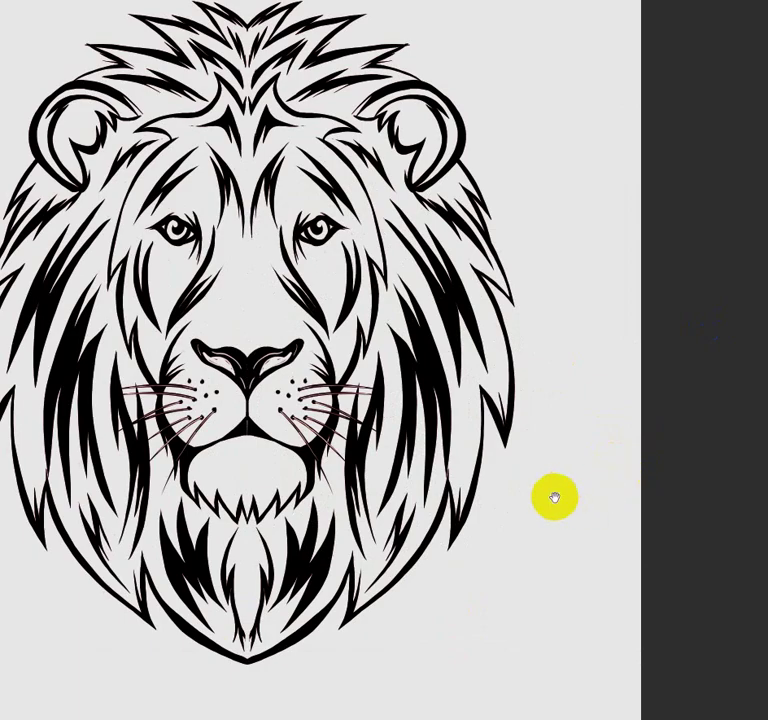
left_click_drag(554, 497, 693, 488)
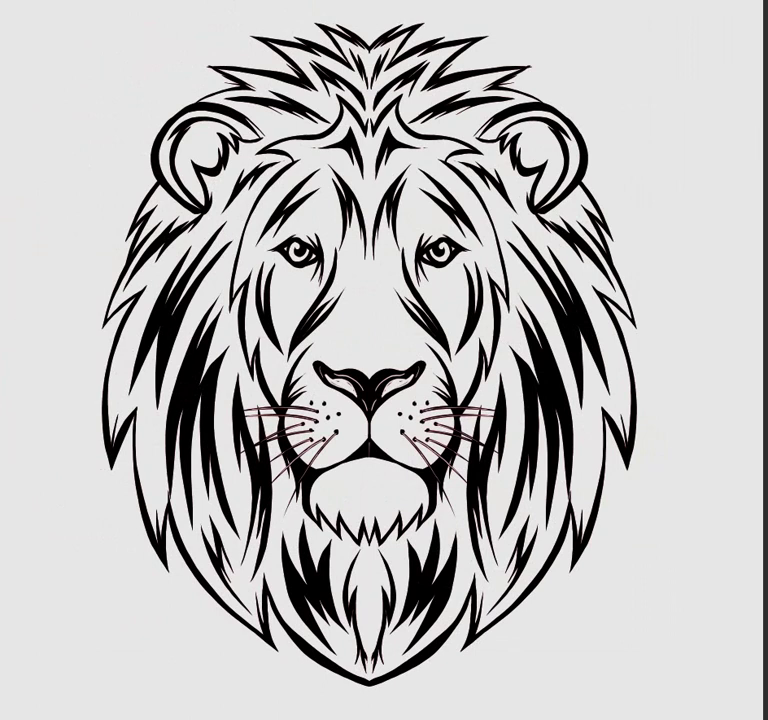
Select the lion shape and invert the selection onto the surrounding background
left_click(696, 232)
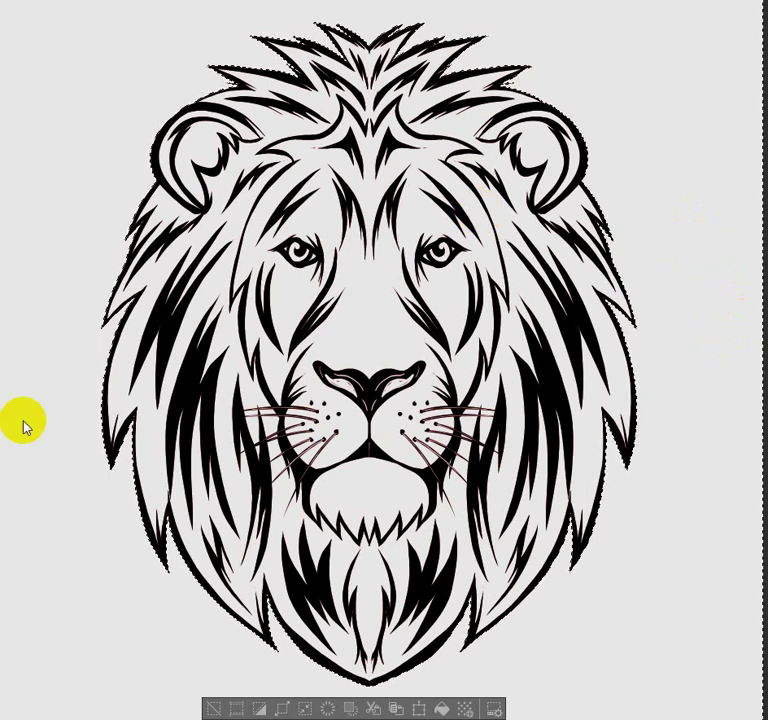
left_click(262, 710)
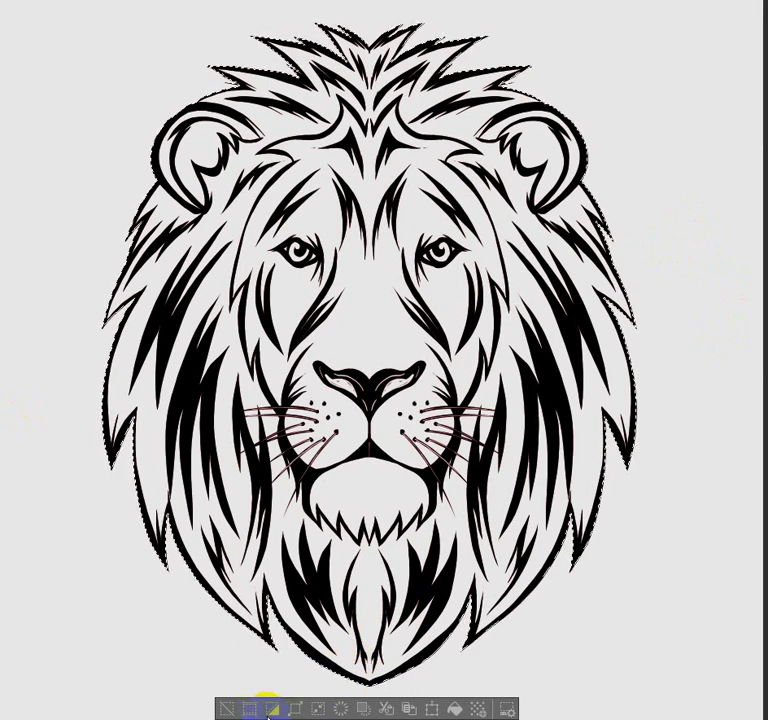
left_click(272, 710)
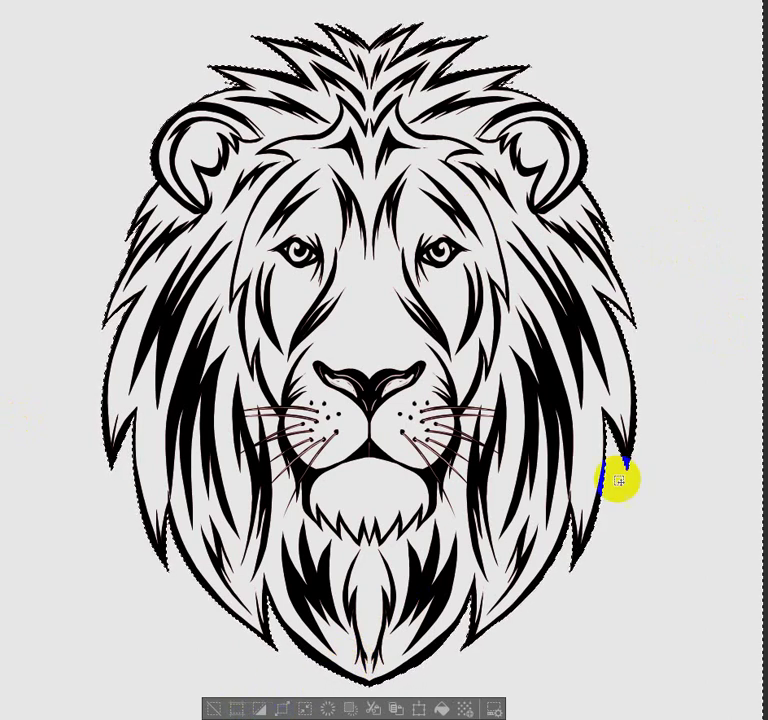
scroll(620, 497, "down", 1)
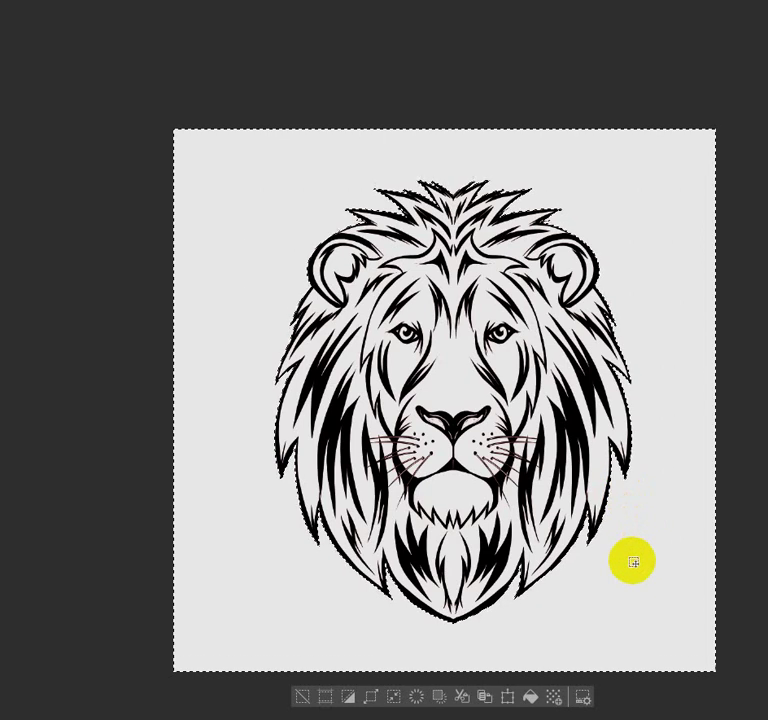
left_click_drag(633, 554, 584, 510)
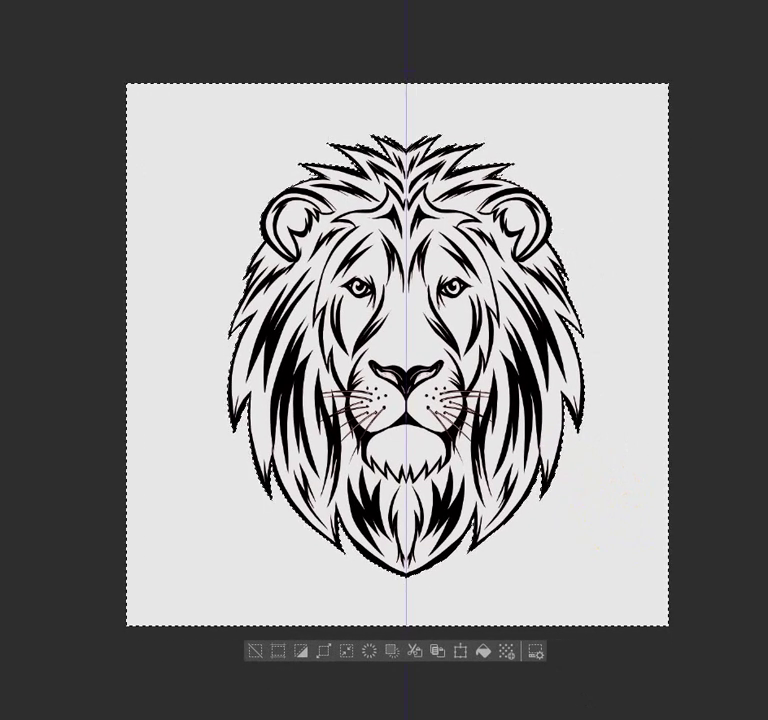
left_click_drag(272, 432, 300, 455)
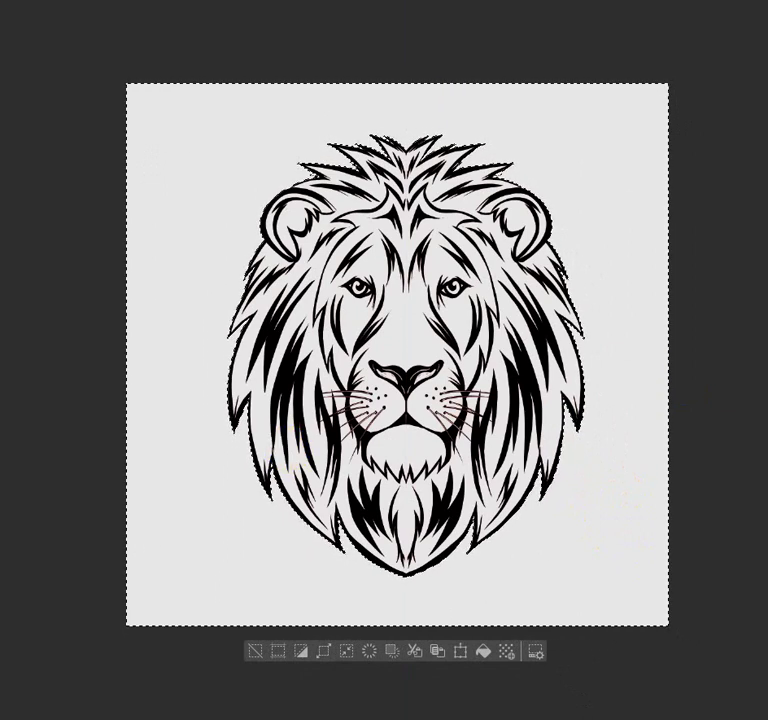
Undo a mistaken orange background fill, re-invert, and fill the lion's interior orange
left_click(484, 651)
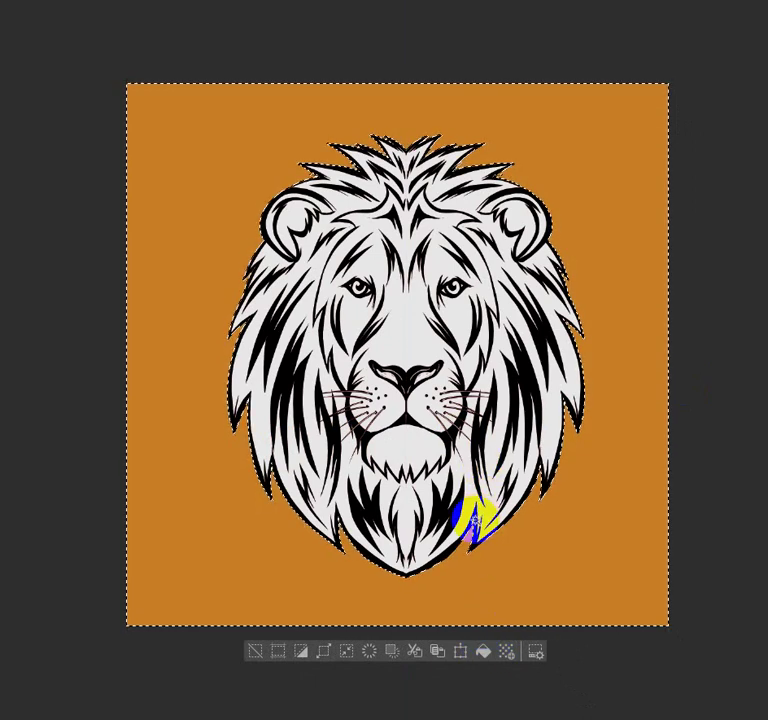
key("ctrl+z")
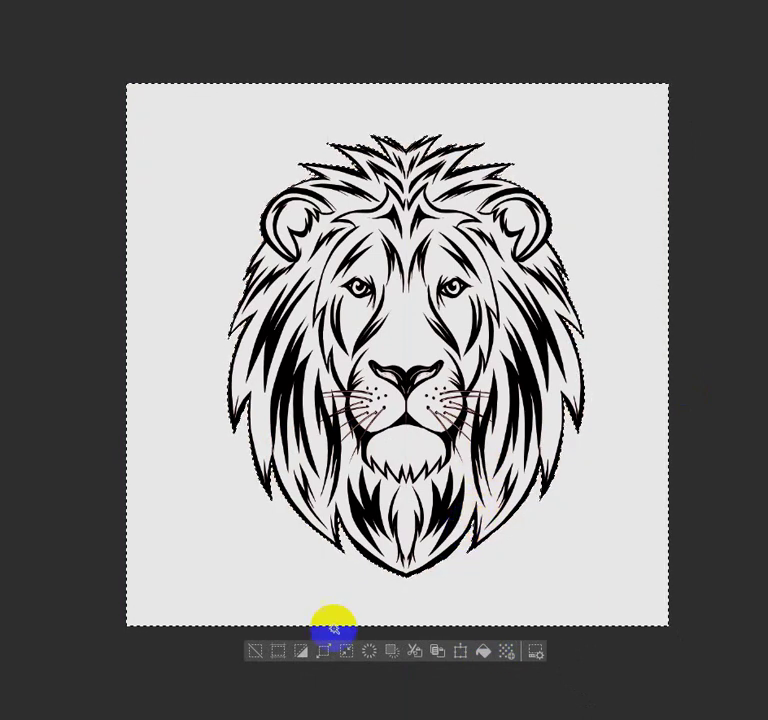
left_click(300, 652)
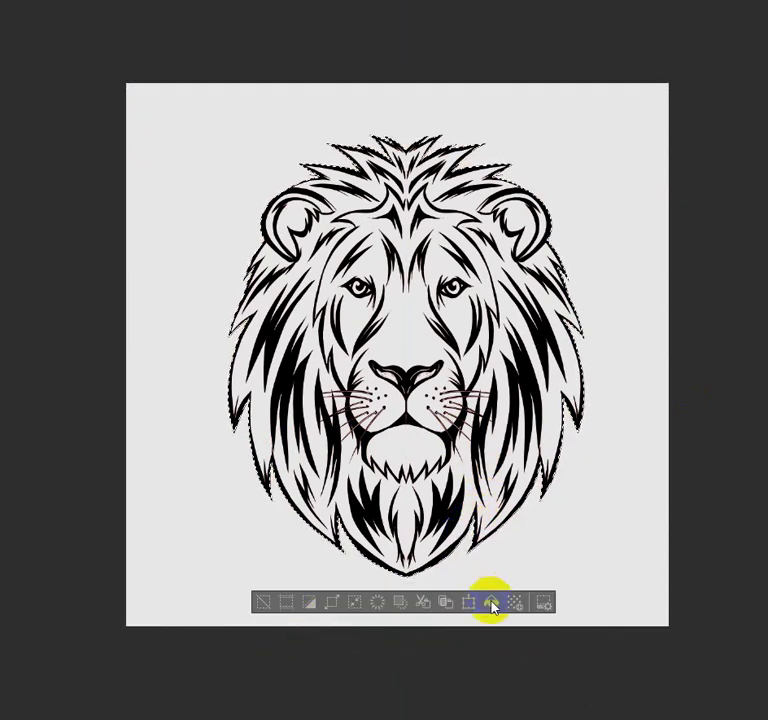
left_click(490, 602)
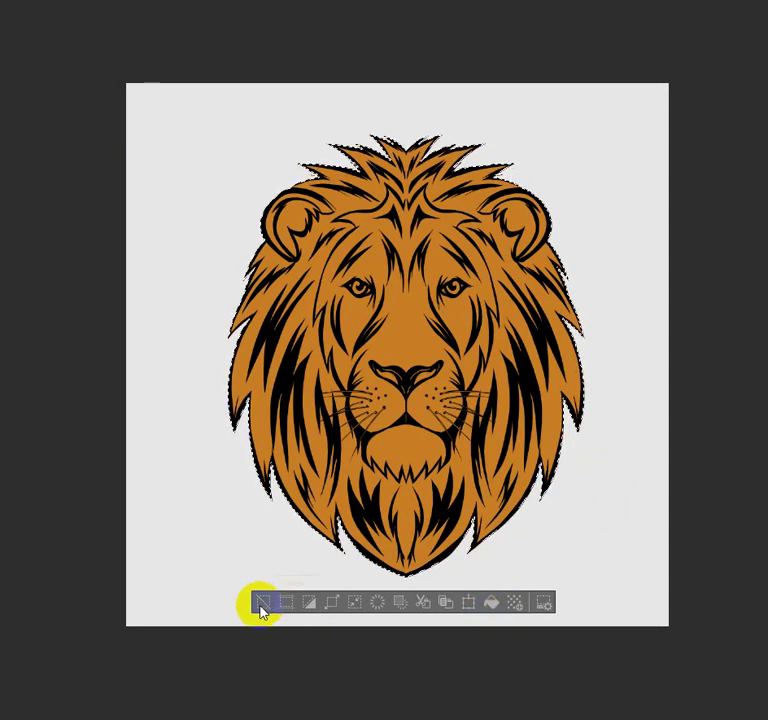
left_click(262, 602)
left_click_drag(735, 417, 732, 434)
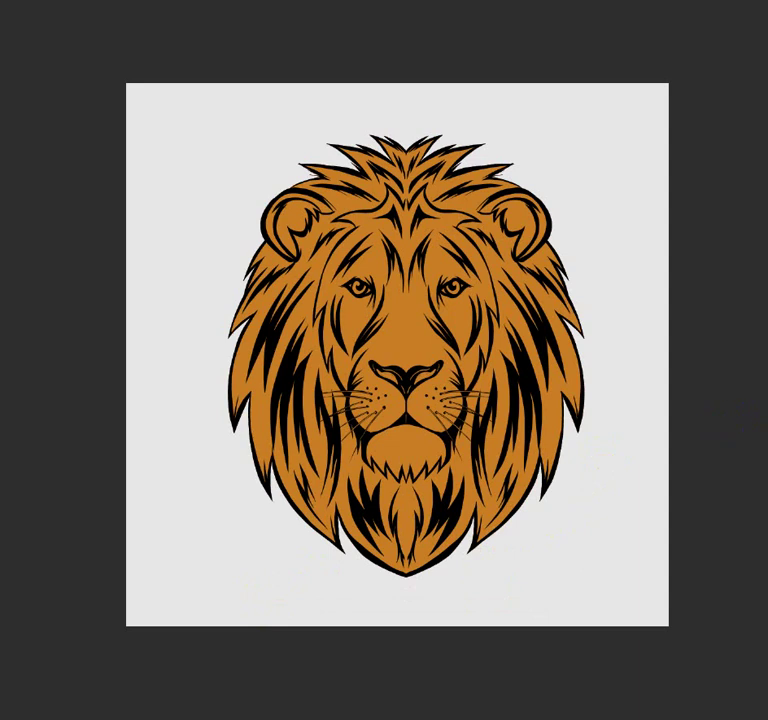
left_click(522, 435)
Fill the grey background around the orange lion with black
left_click(613, 515)
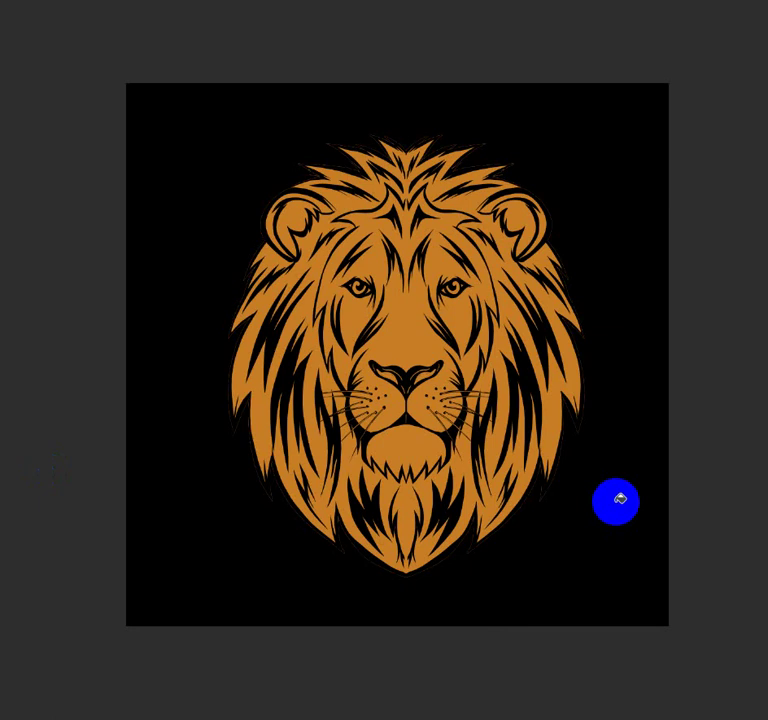
scroll(574, 272, "up", 2)
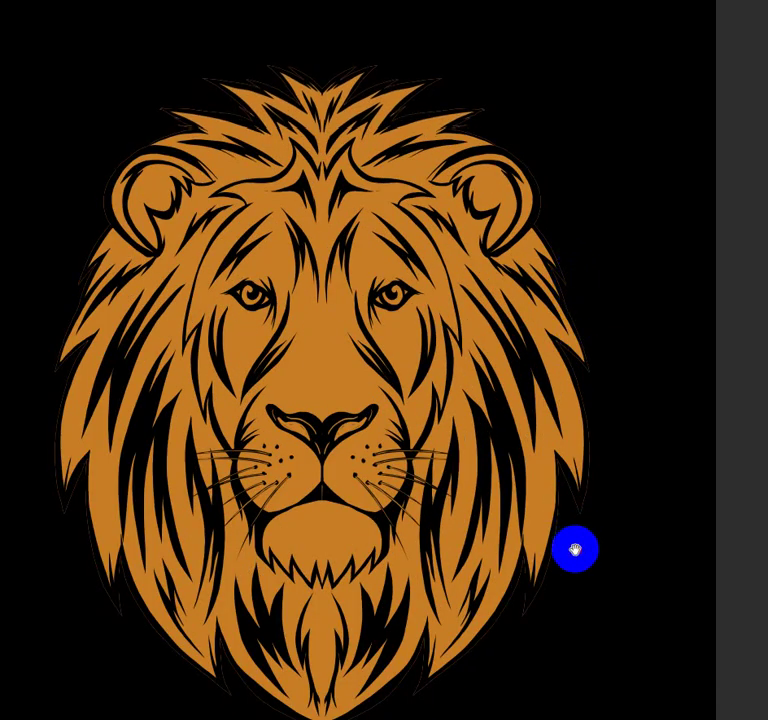
mouse_move(575, 549)
left_mouse_down()
mouse_move(595, 528)
mouse_move(602, 537)
mouse_move(614, 531)
left_mouse_up()
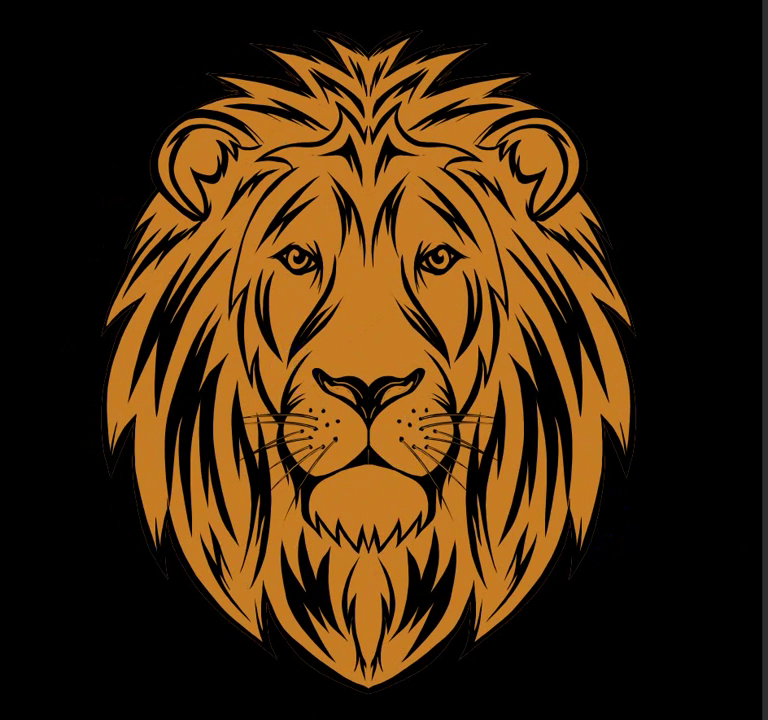
Pick a lighter orange and brush it onto the muzzle left of the nose
left_click(101, 624)
left_click(343, 358)
left_click(291, 398)
left_click(295, 391)
left_click(350, 457)
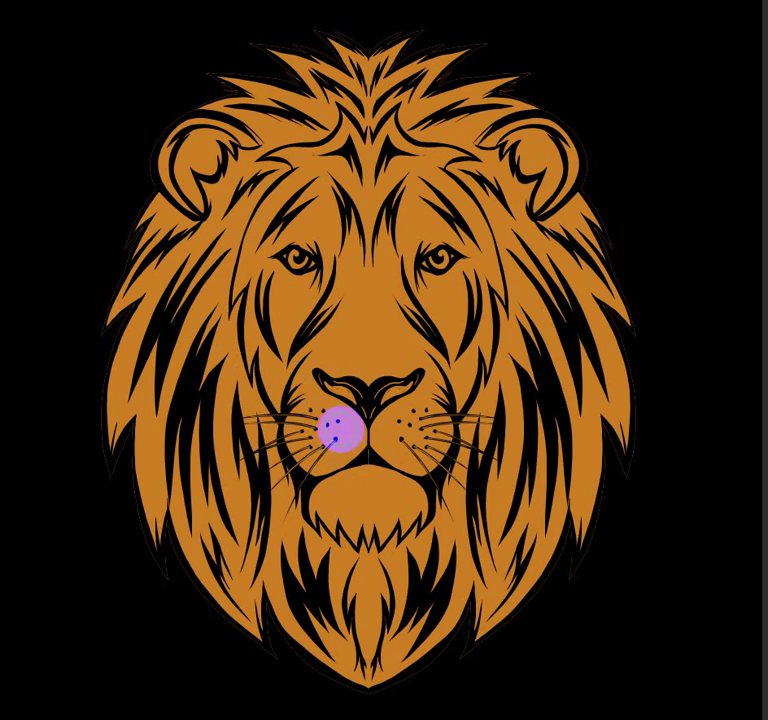
left_click(293, 404)
left_click(298, 405)
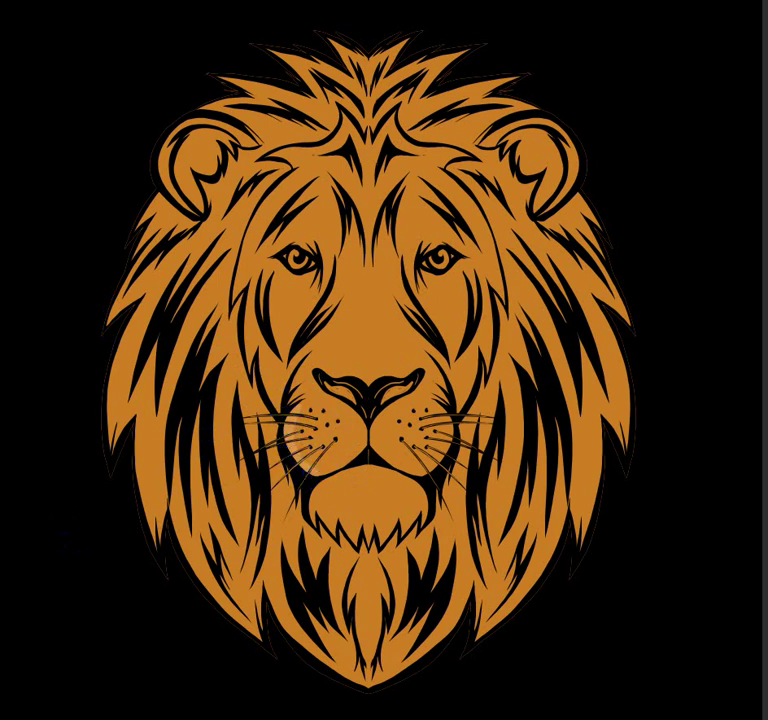
left_click_drag(300, 403, 300, 449)
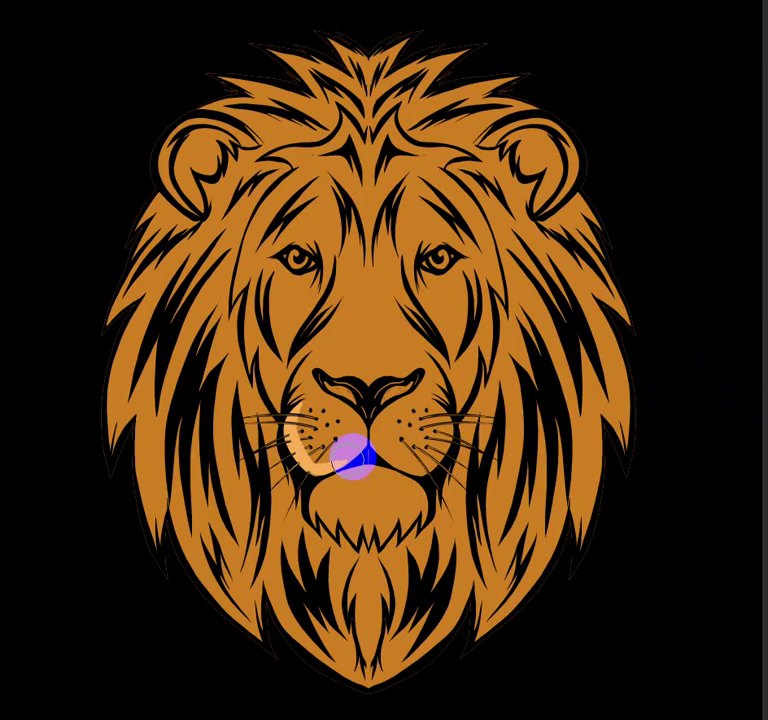
Extend the light orange across the right muzzle, then select the nose's lower edge
left_click_drag(360, 450, 386, 454)
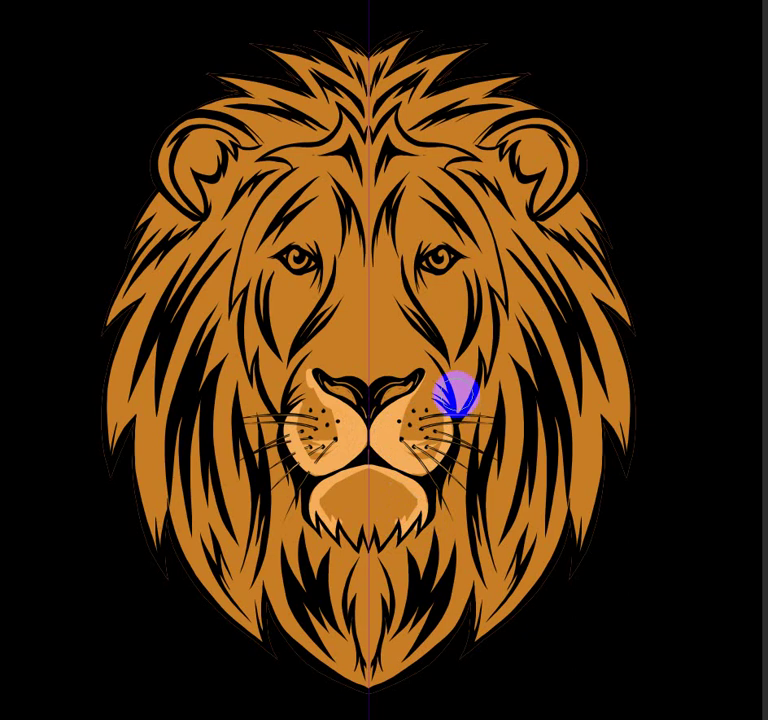
scroll(455, 393, "up", 2)
left_click(386, 451)
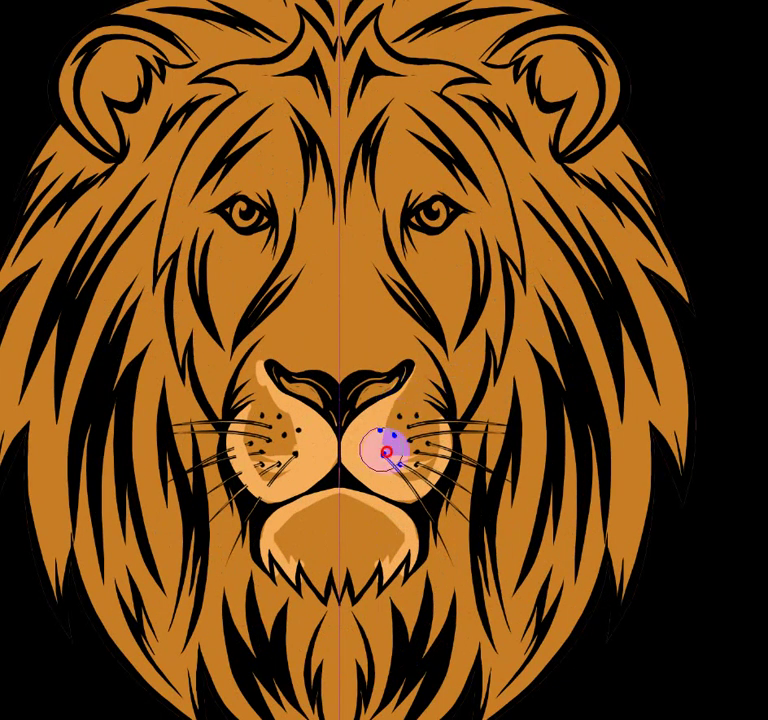
left_click(427, 442)
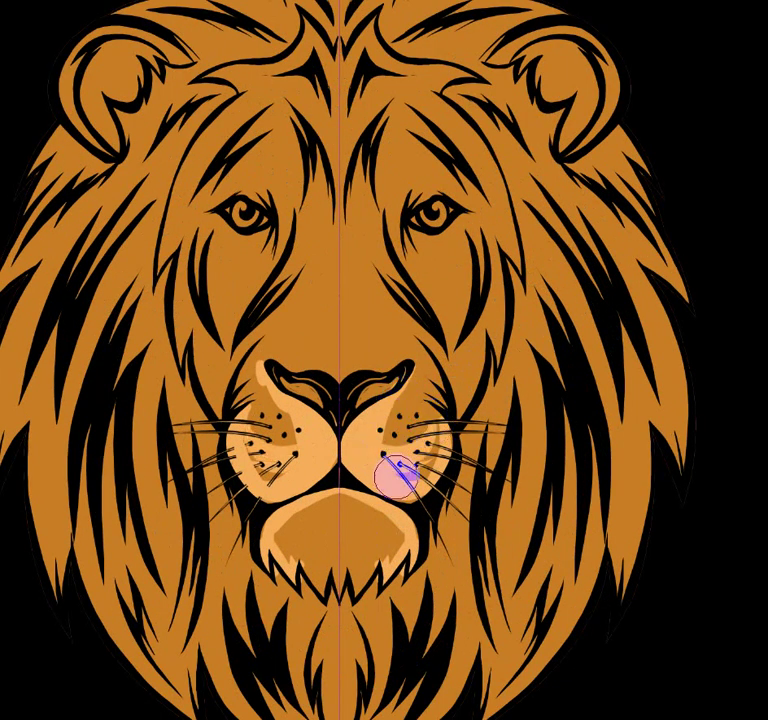
left_click(377, 423)
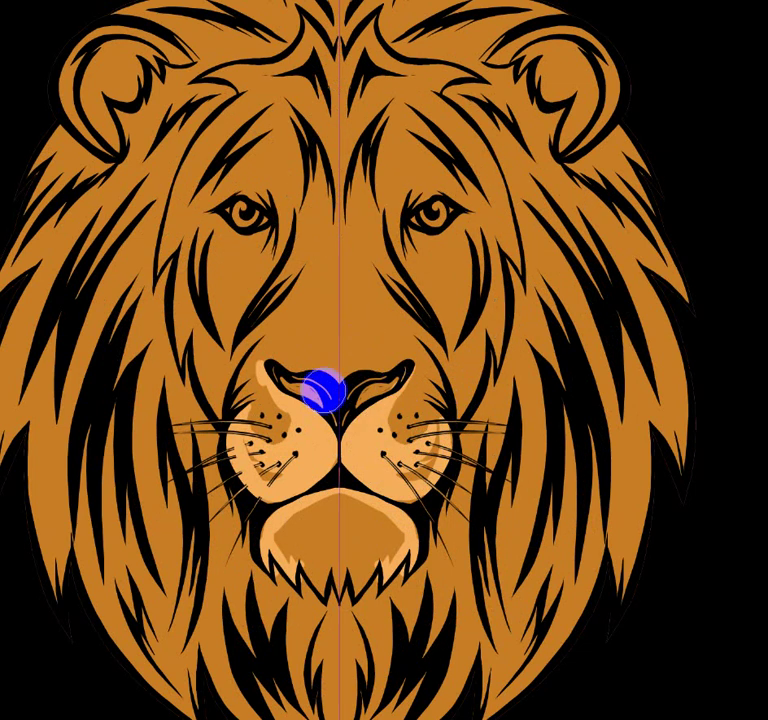
Fill the lion's nostrils with pink
left_click(302, 388)
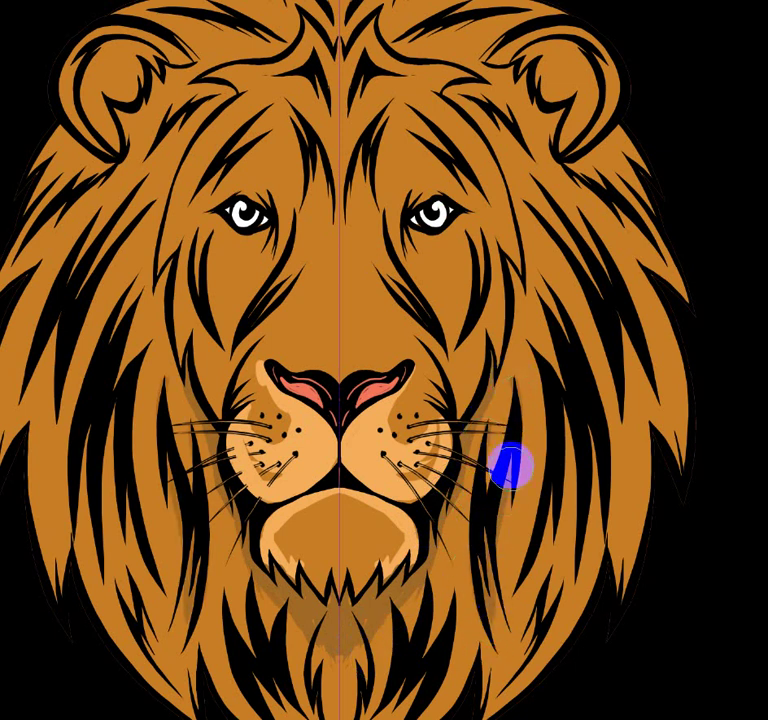
Shade the right mane and cheek with darker strokes, then sample the muzzle colour for the whisker pad
left_click_drag(548, 428, 527, 548)
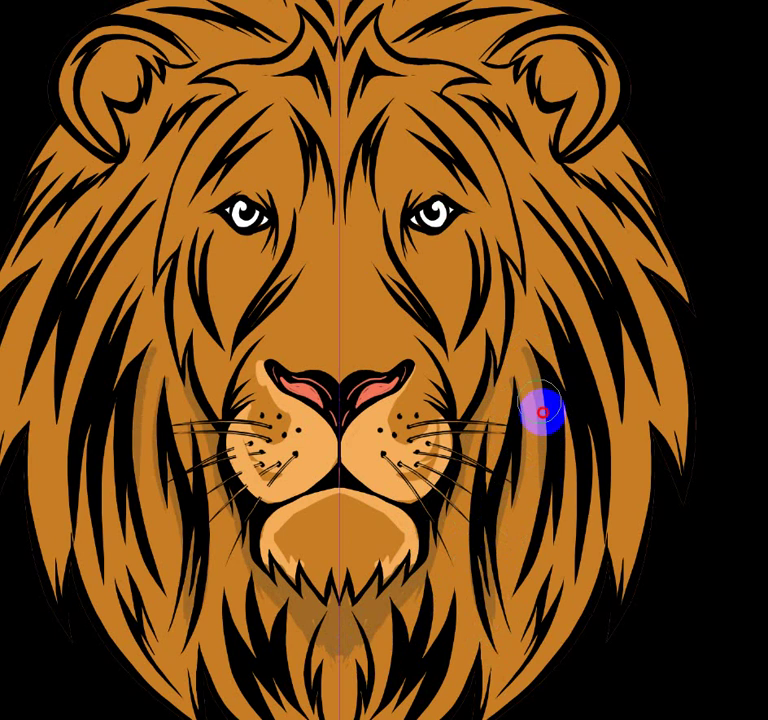
left_click_drag(571, 454, 566, 559)
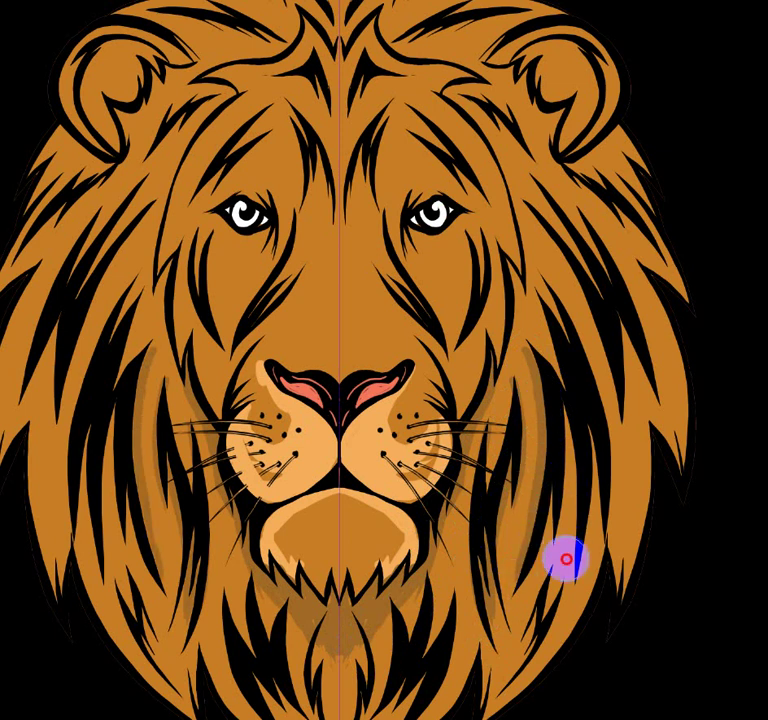
left_click_drag(544, 320, 555, 319)
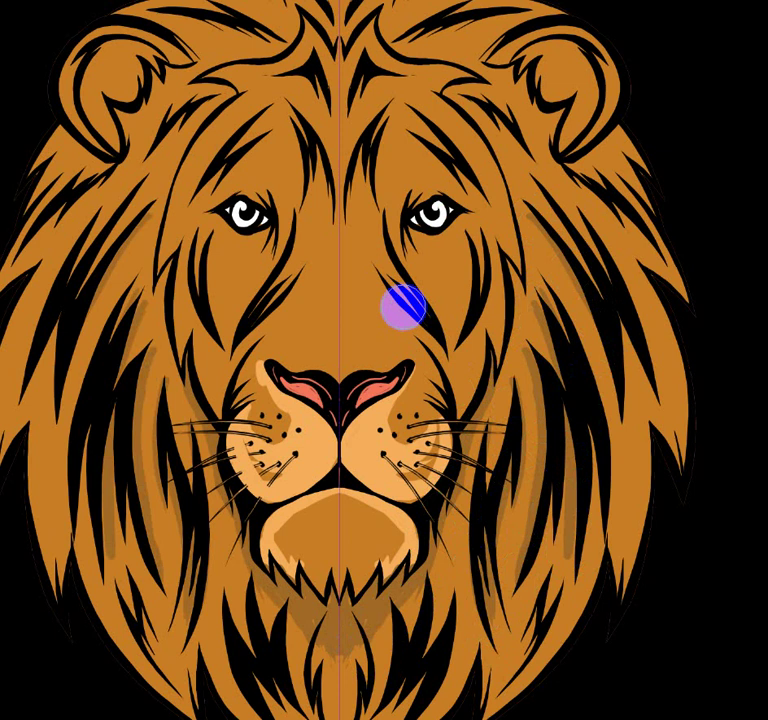
mouse_move(461, 414)
left_mouse_down()
mouse_move(463, 401)
mouse_move(447, 384)
mouse_move(462, 458)
left_mouse_up()
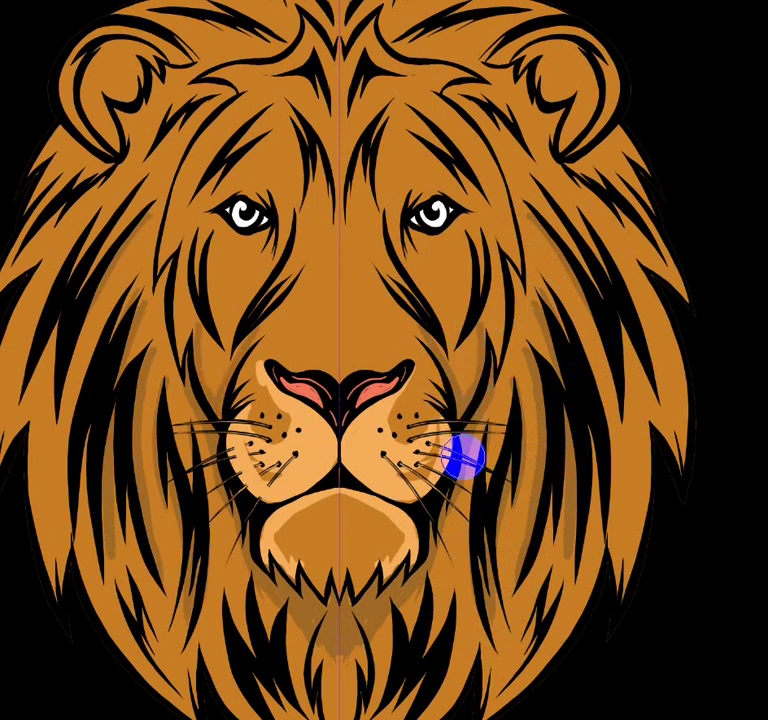
left_click(381, 456, "alt")
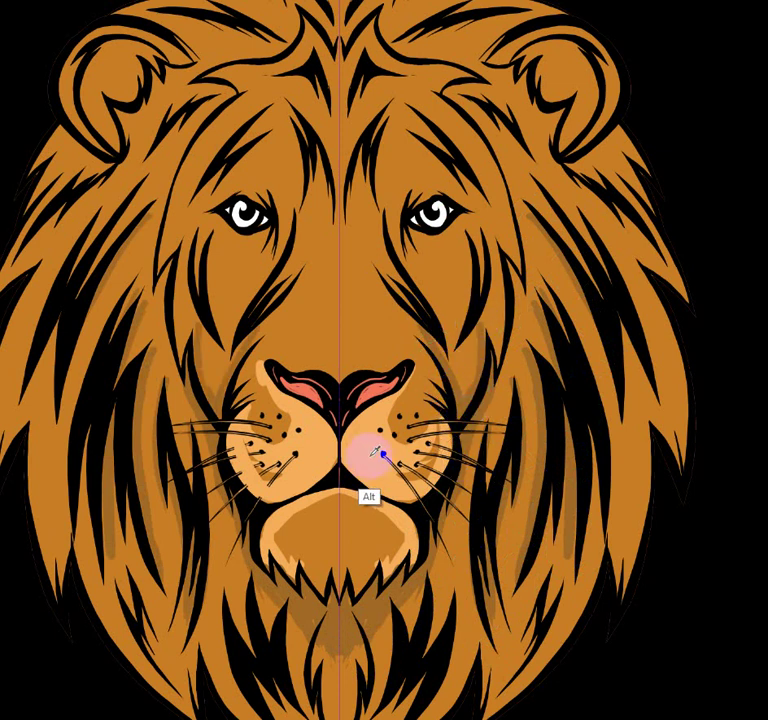
mouse_move(399, 463)
left_mouse_down()
mouse_move(415, 473)
mouse_move(420, 459)
mouse_move(329, 502)
mouse_move(353, 508)
mouse_move(343, 490)
mouse_move(279, 547)
mouse_move(286, 557)
left_mouse_up()
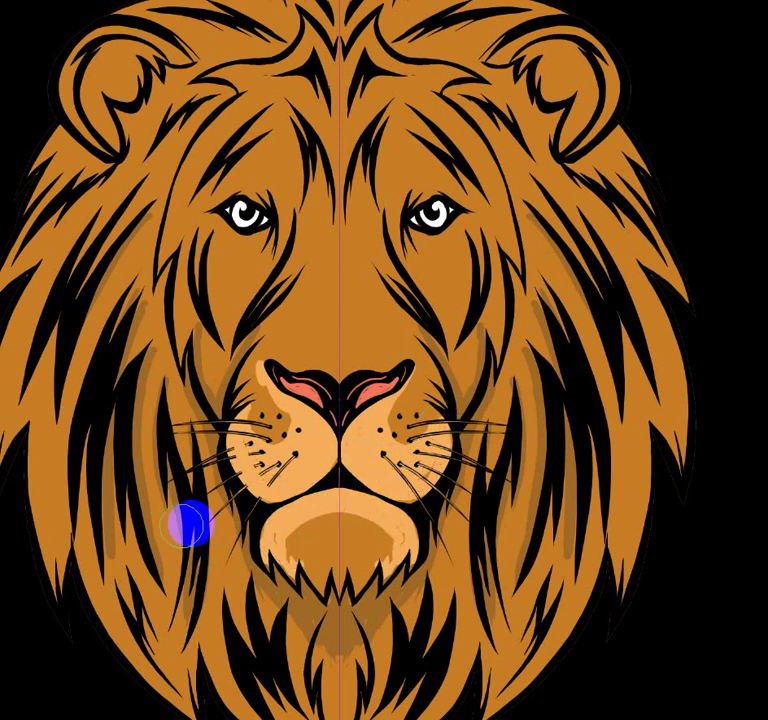
Lasso the whole chin along the jaw and fill it with light tan
scroll(325, 578, "up", 5)
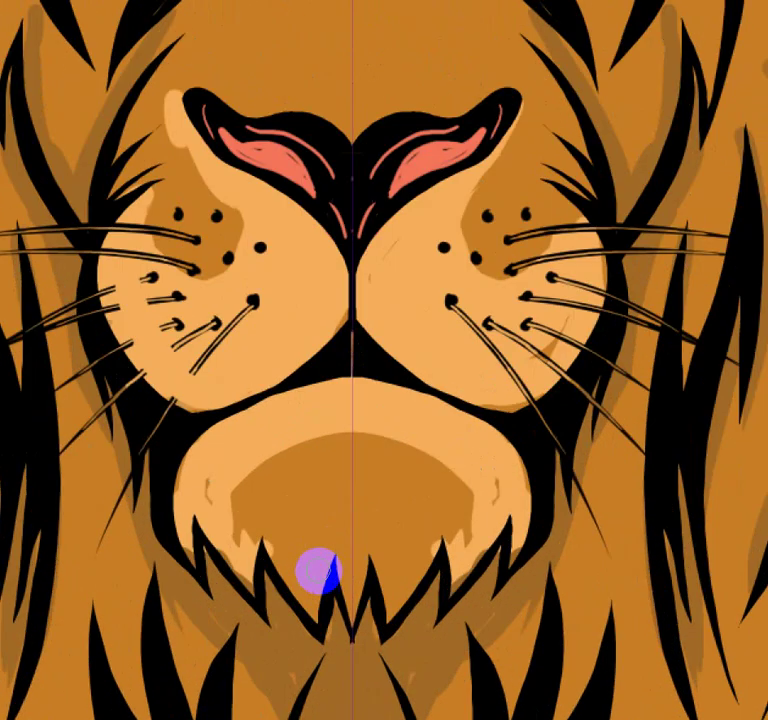
mouse_move(231, 578)
left_mouse_down()
mouse_move(254, 600)
mouse_move(257, 549)
mouse_move(315, 625)
mouse_move(314, 607)
left_mouse_up()
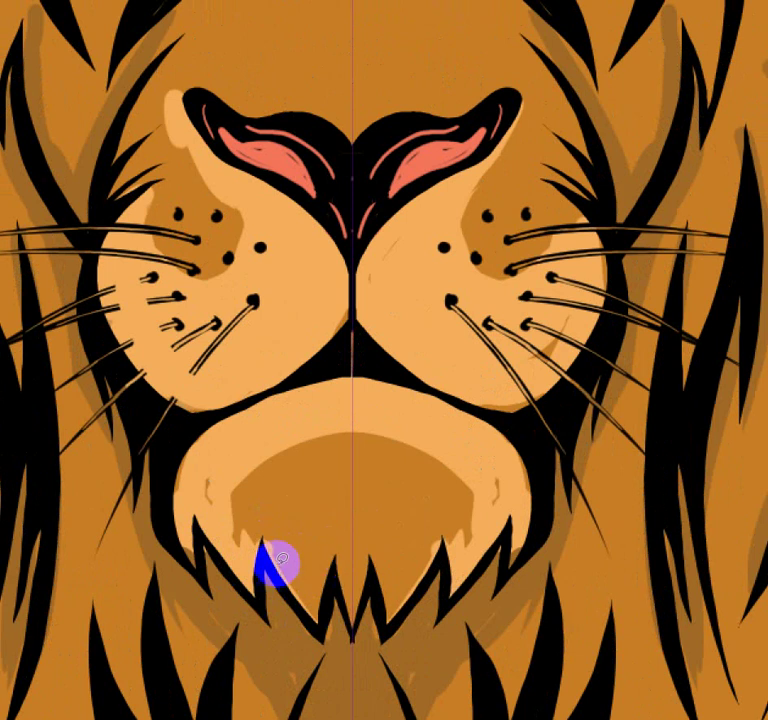
mouse_move(262, 552)
left_mouse_down()
mouse_move(319, 627)
mouse_move(331, 579)
mouse_move(350, 622)
mouse_move(351, 615)
left_mouse_up()
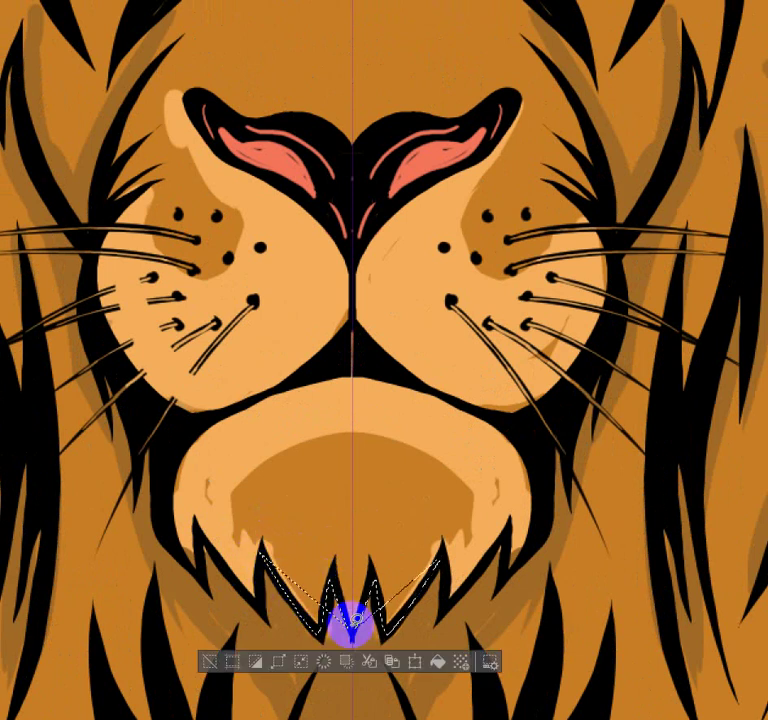
left_click(470, 510)
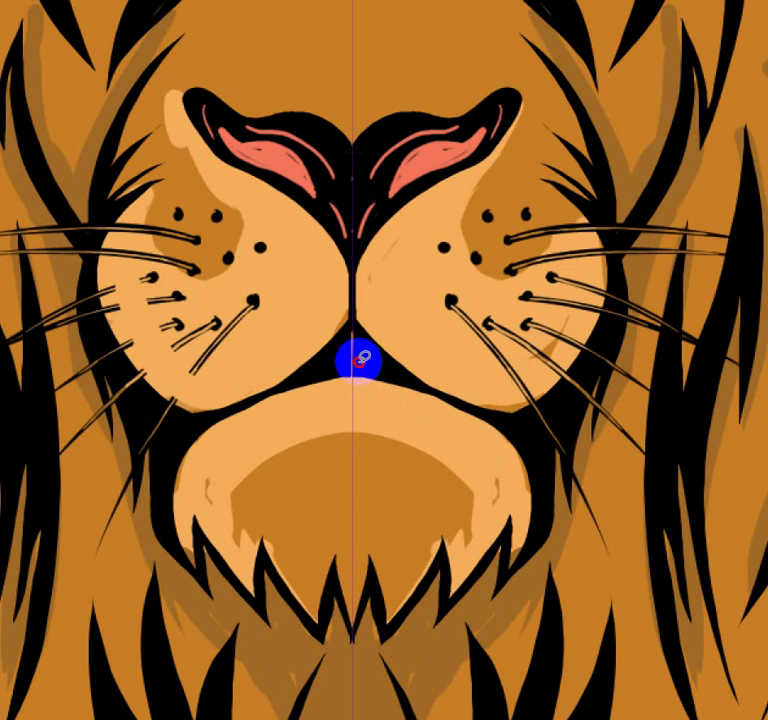
mouse_move(357, 357)
left_mouse_down()
mouse_move(517, 432)
mouse_move(542, 507)
mouse_move(507, 574)
mouse_move(513, 534)
mouse_move(451, 600)
mouse_move(439, 549)
mouse_move(406, 603)
mouse_move(362, 600)
mouse_move(351, 631)
left_mouse_up()
left_click(439, 666)
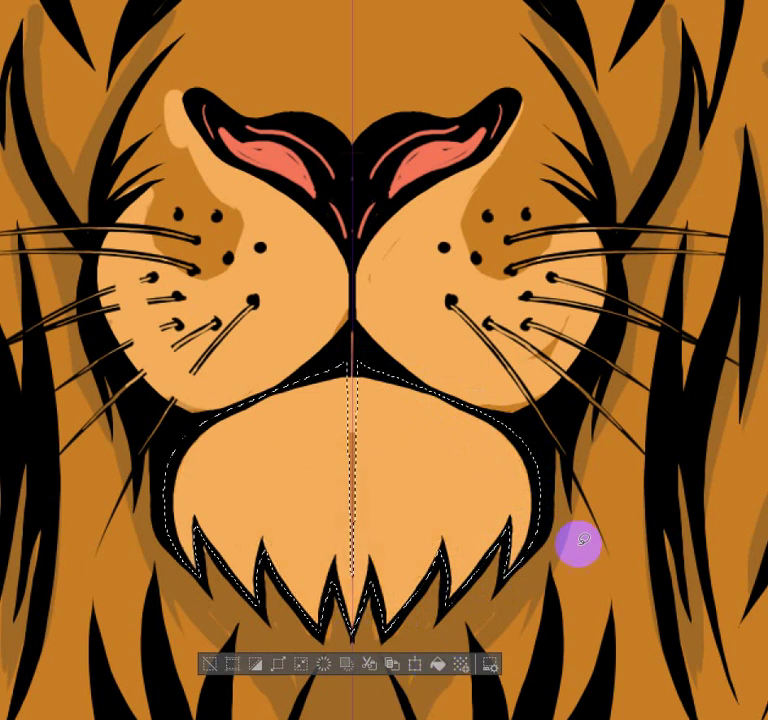
key("ctrl+d")
Lasso the chin's dark centre seam and fill it light tan as well
mouse_move(350, 404)
left_mouse_down()
mouse_move(339, 411)
mouse_move(341, 557)
left_mouse_up()
left_click_drag(347, 601, 351, 612)
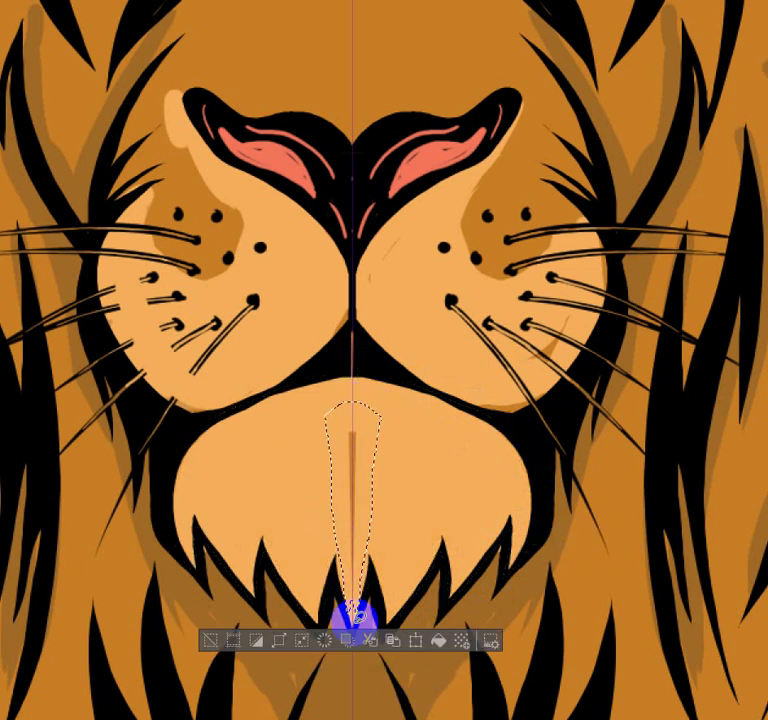
left_click(445, 645)
key("ctrl+d")
key("shift")
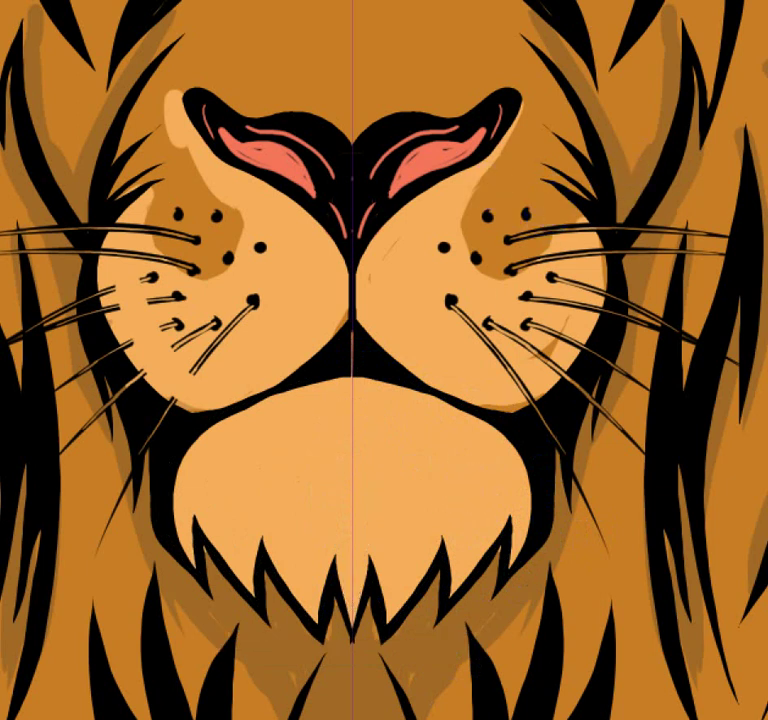
key("alt")
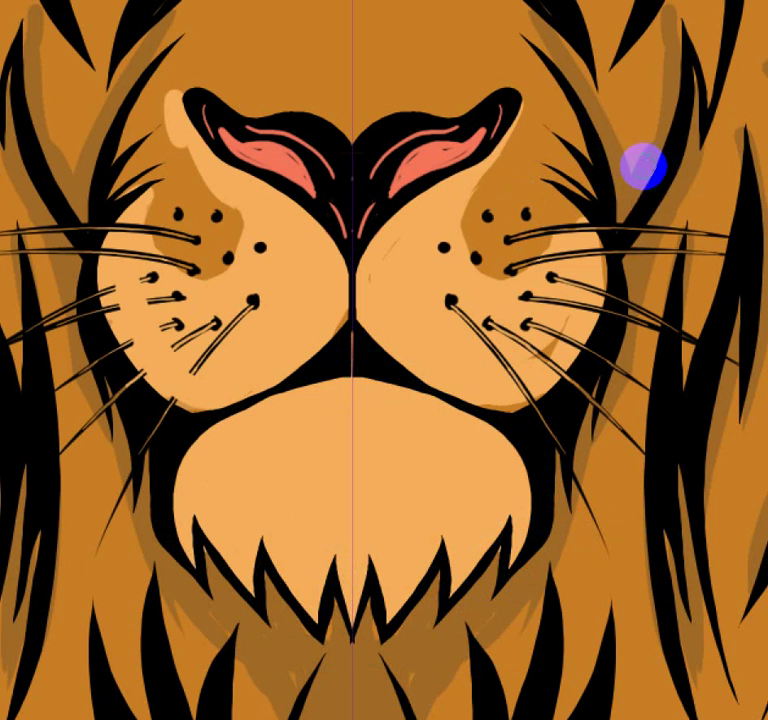
Brush brown fur strokes along the chin's top and left edge toward the mouth
mouse_move(182, 532)
left_mouse_down()
mouse_move(170, 512)
mouse_move(190, 545)
mouse_move(178, 513)
left_mouse_up()
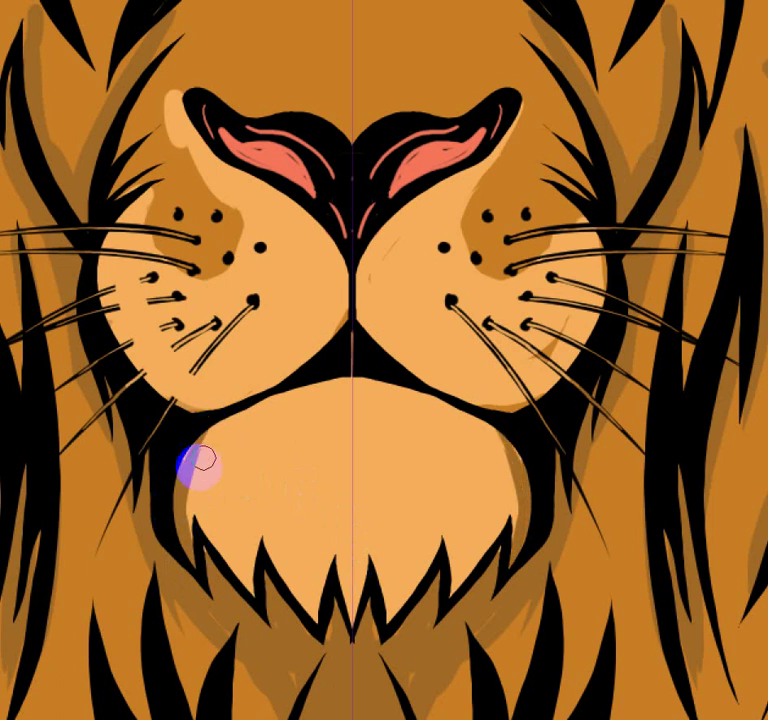
left_click_drag(300, 400, 355, 377)
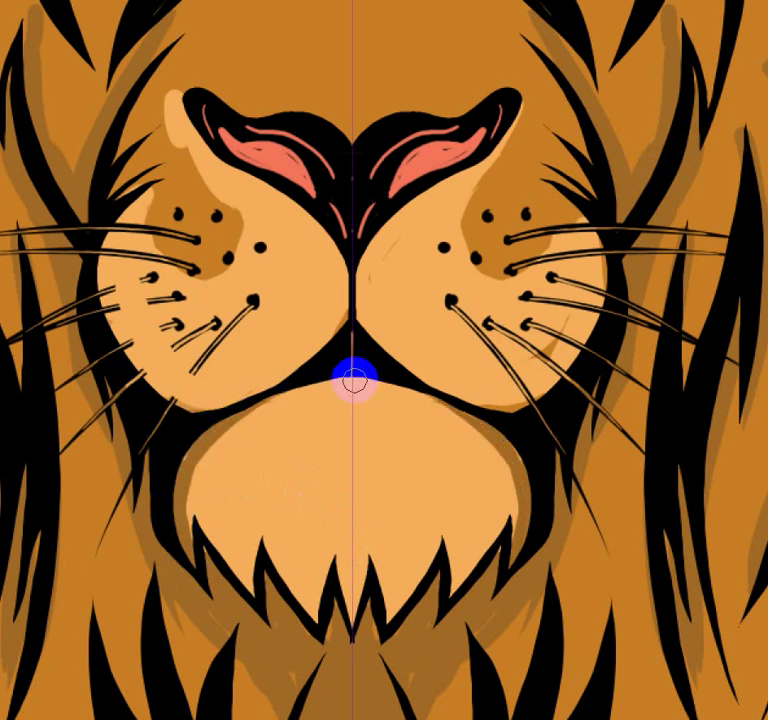
mouse_move(242, 444)
left_mouse_down()
mouse_move(206, 459)
mouse_move(355, 381)
left_mouse_up()
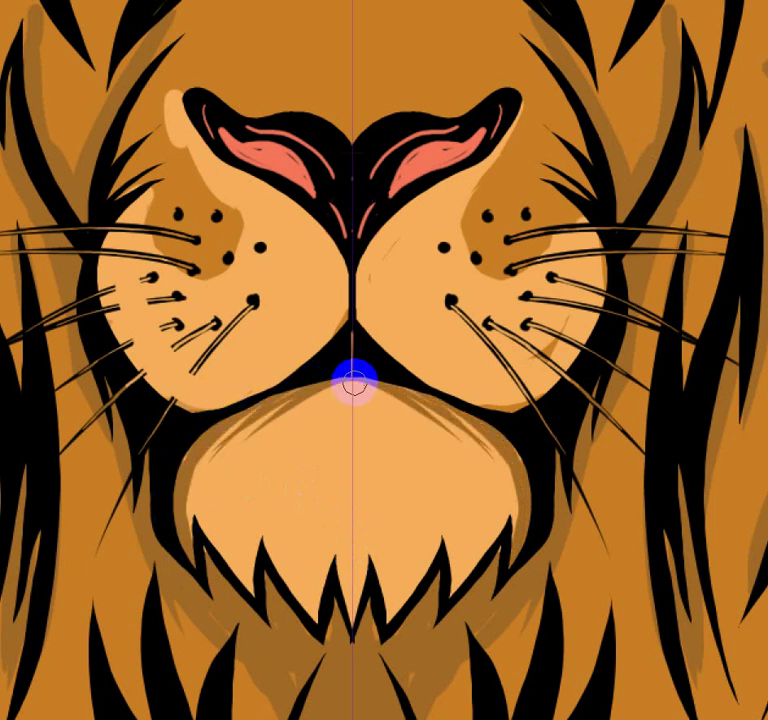
left_click_drag(235, 477, 205, 530)
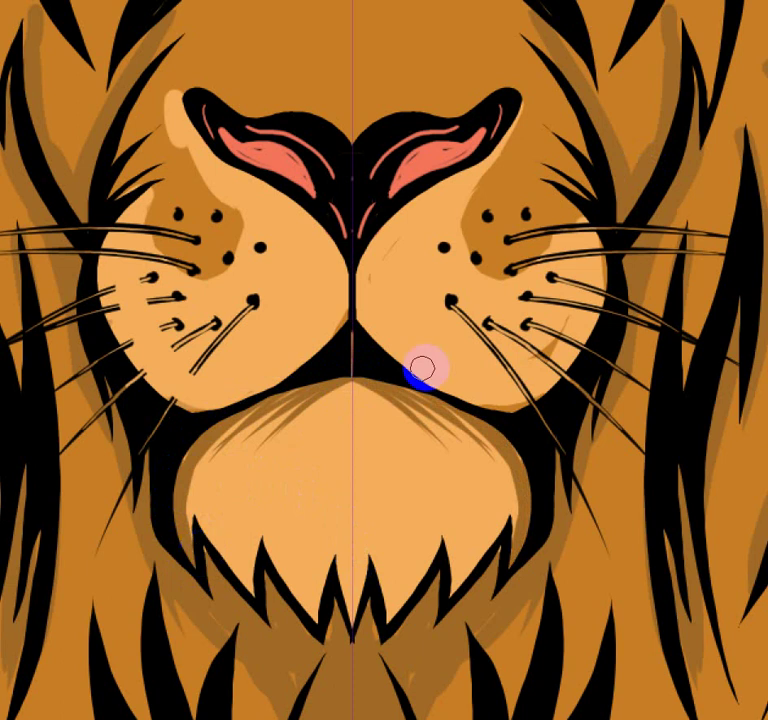
mouse_move(368, 313)
left_mouse_down()
mouse_move(367, 240)
mouse_move(365, 355)
mouse_move(397, 341)
mouse_move(381, 355)
mouse_move(372, 332)
mouse_move(489, 326)
mouse_move(391, 365)
mouse_move(480, 385)
mouse_move(480, 405)
mouse_move(500, 362)
mouse_move(454, 406)
mouse_move(510, 398)
mouse_move(600, 351)
mouse_move(504, 413)
mouse_move(465, 401)
mouse_move(532, 394)
mouse_move(579, 360)
mouse_move(591, 321)
left_mouse_up()
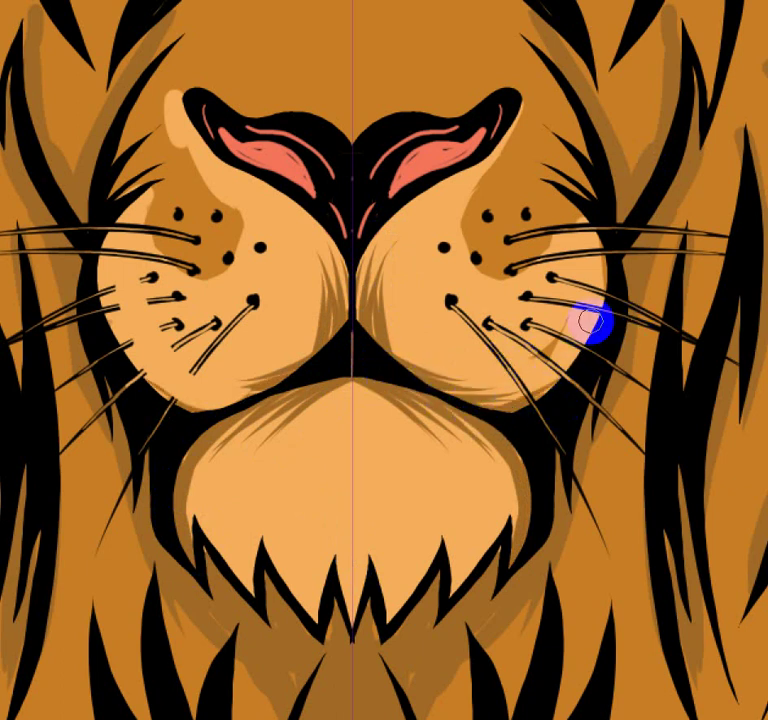
Shade the right cheek and whisker dots with a sampled colour, then view the whole lion
left_click(446, 326, "alt")
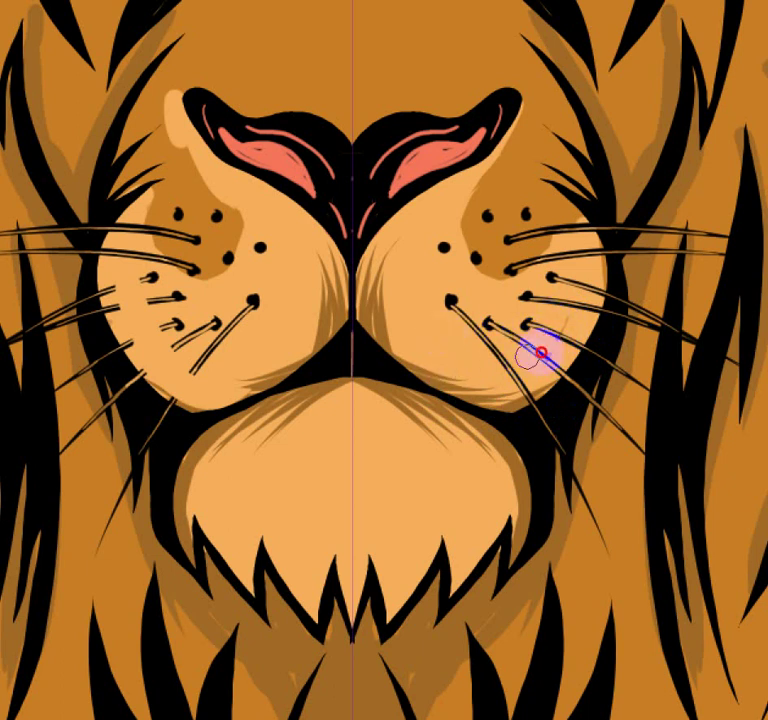
left_click_drag(538, 331, 400, 330)
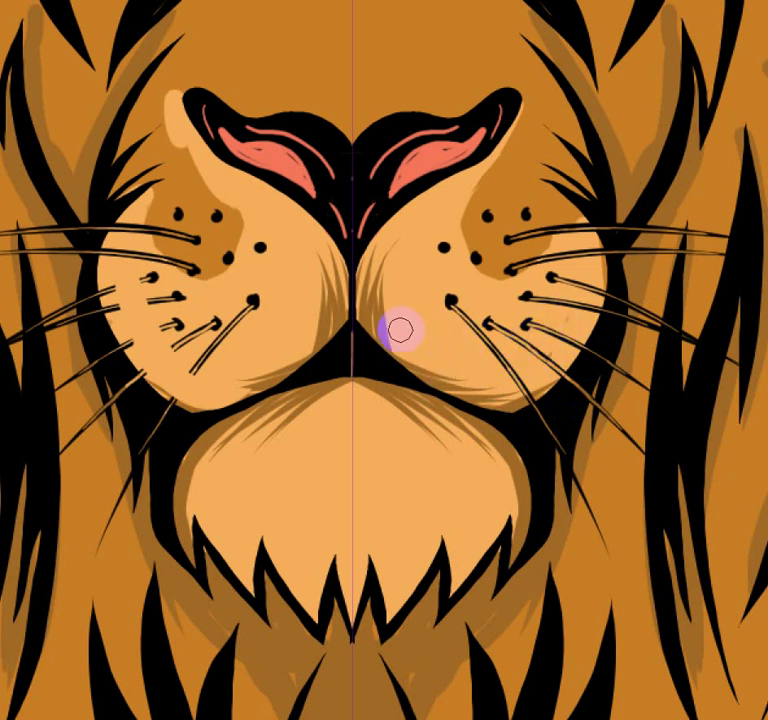
left_click(449, 249)
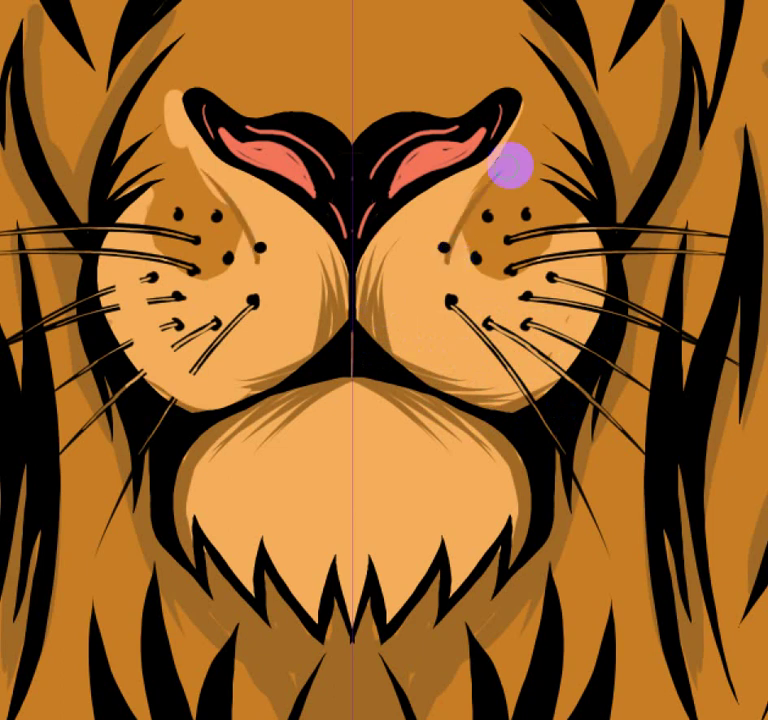
left_click_drag(444, 247, 452, 263)
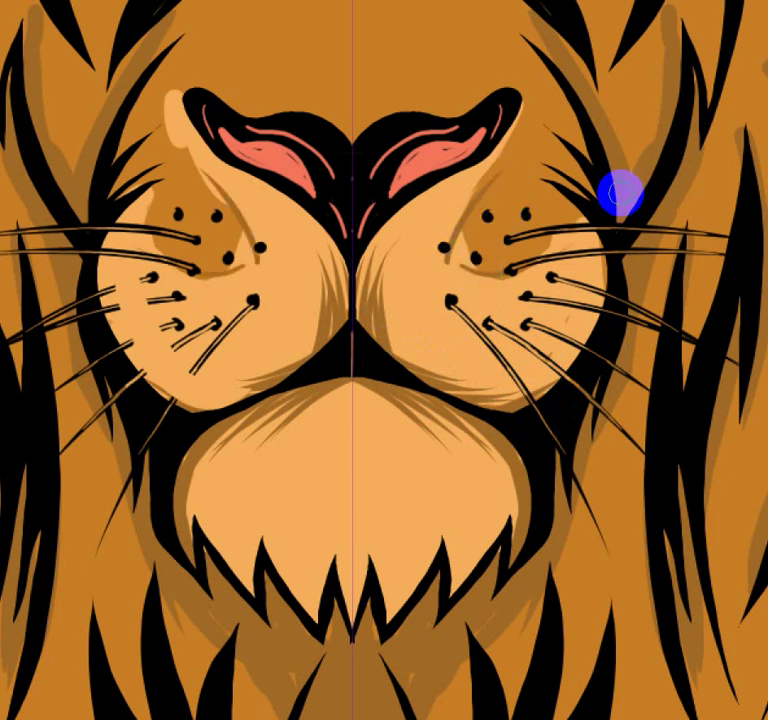
scroll(620, 193, "down", 3)
scroll(620, 193, "down", 2)
scroll(620, 193, "down", 1)
left_click_drag(656, 337, 590, 482)
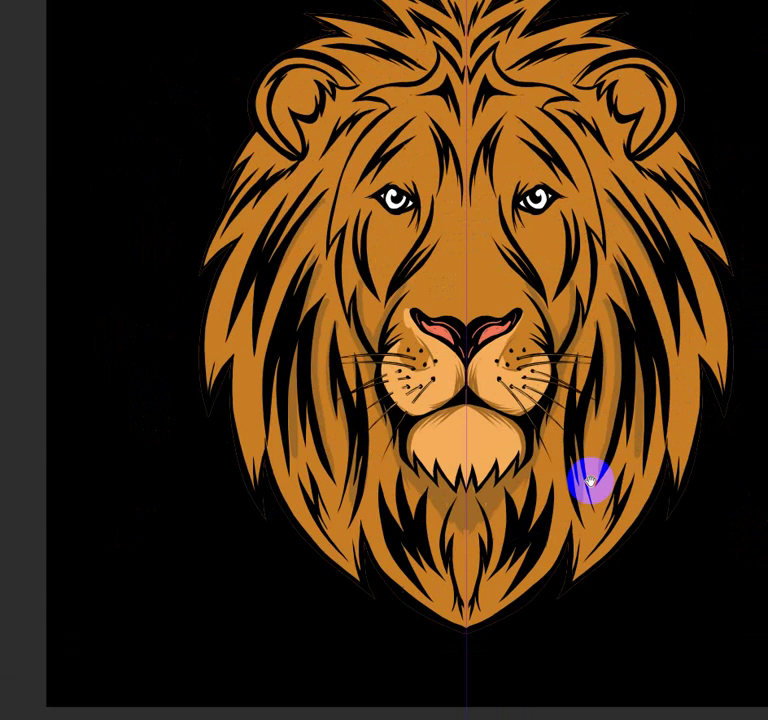